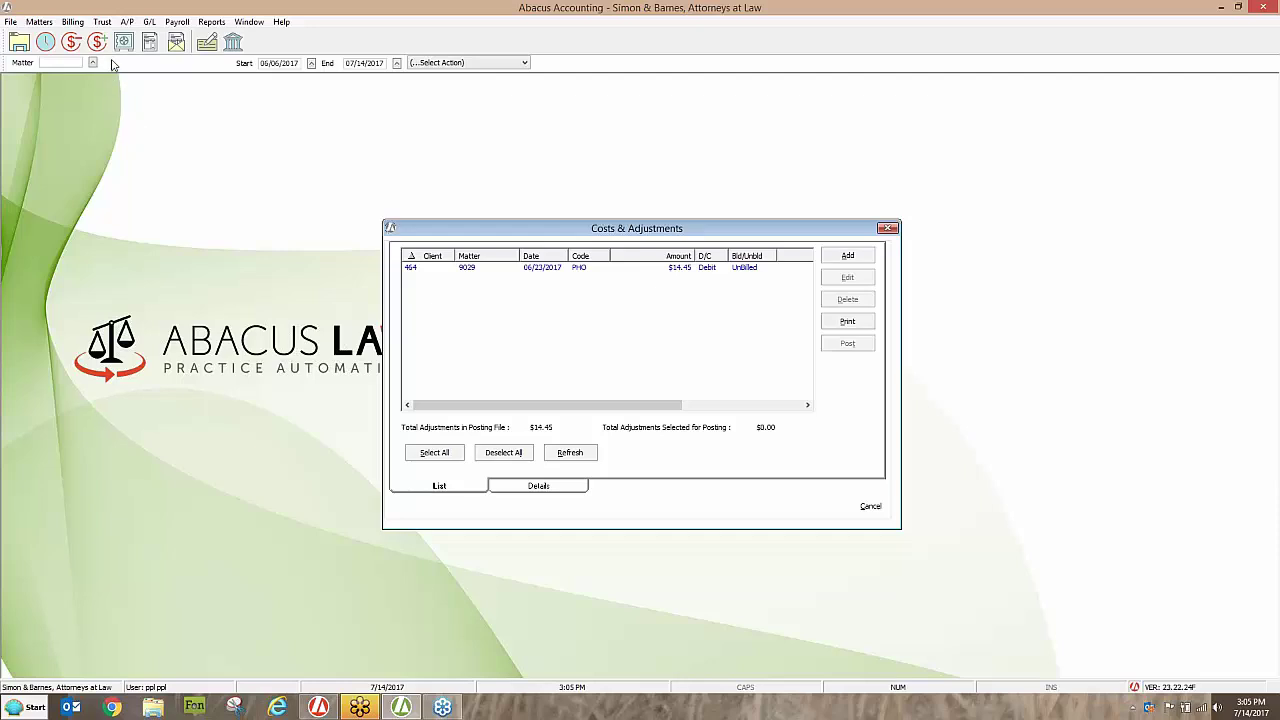
pyautogui.click(126, 22)
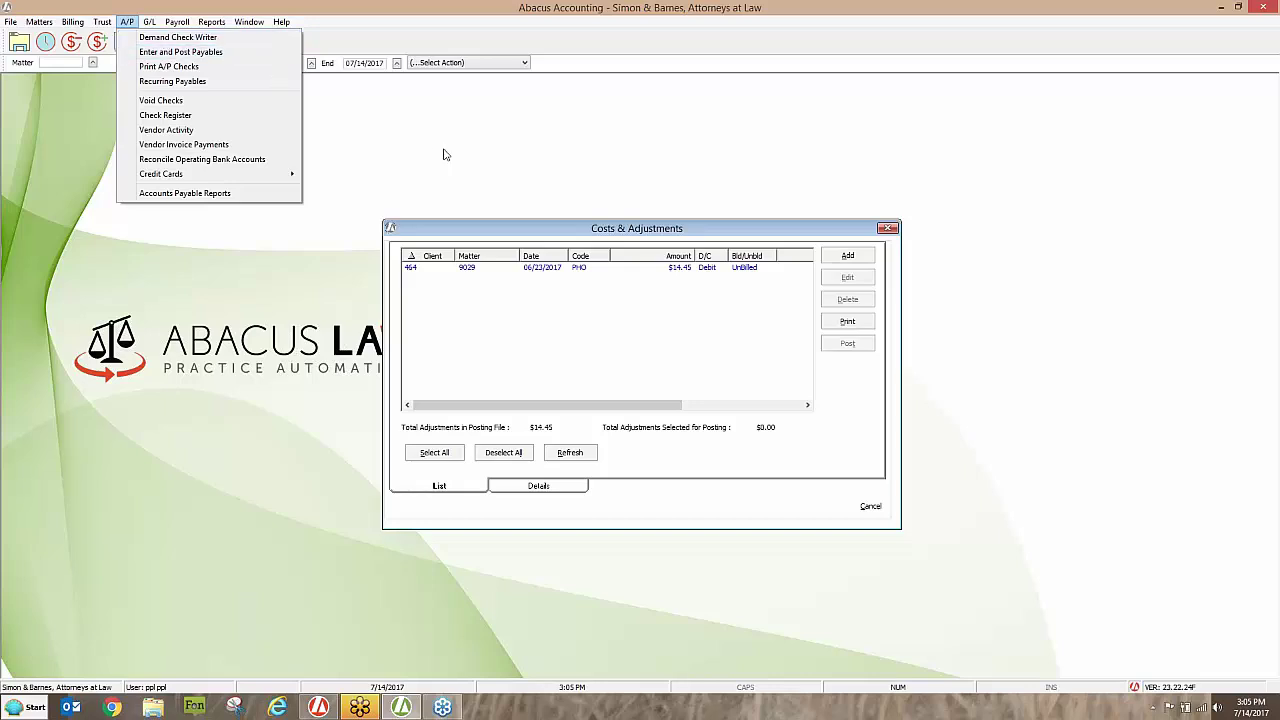
pyautogui.click(503, 137)
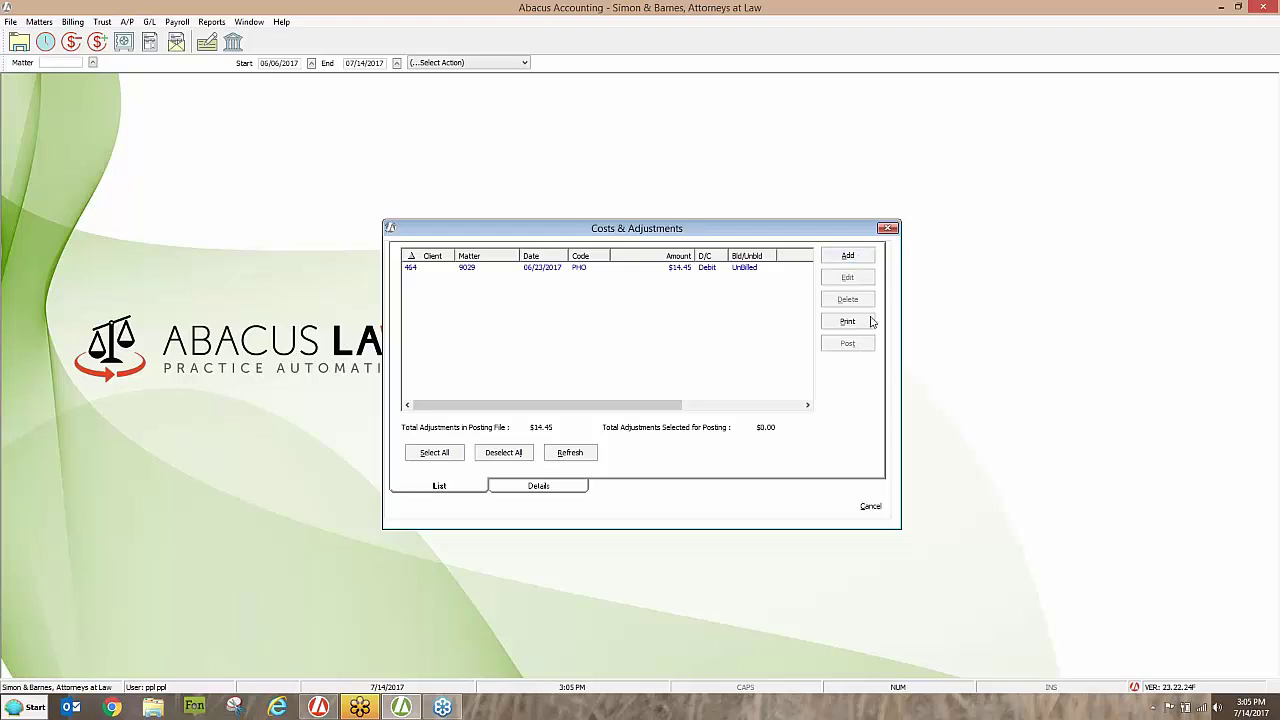
# Add a cost entry dated 07/14/2017, search the matters for 123 and assign the Cedar Lake deed matter.
pyautogui.click(845, 258)
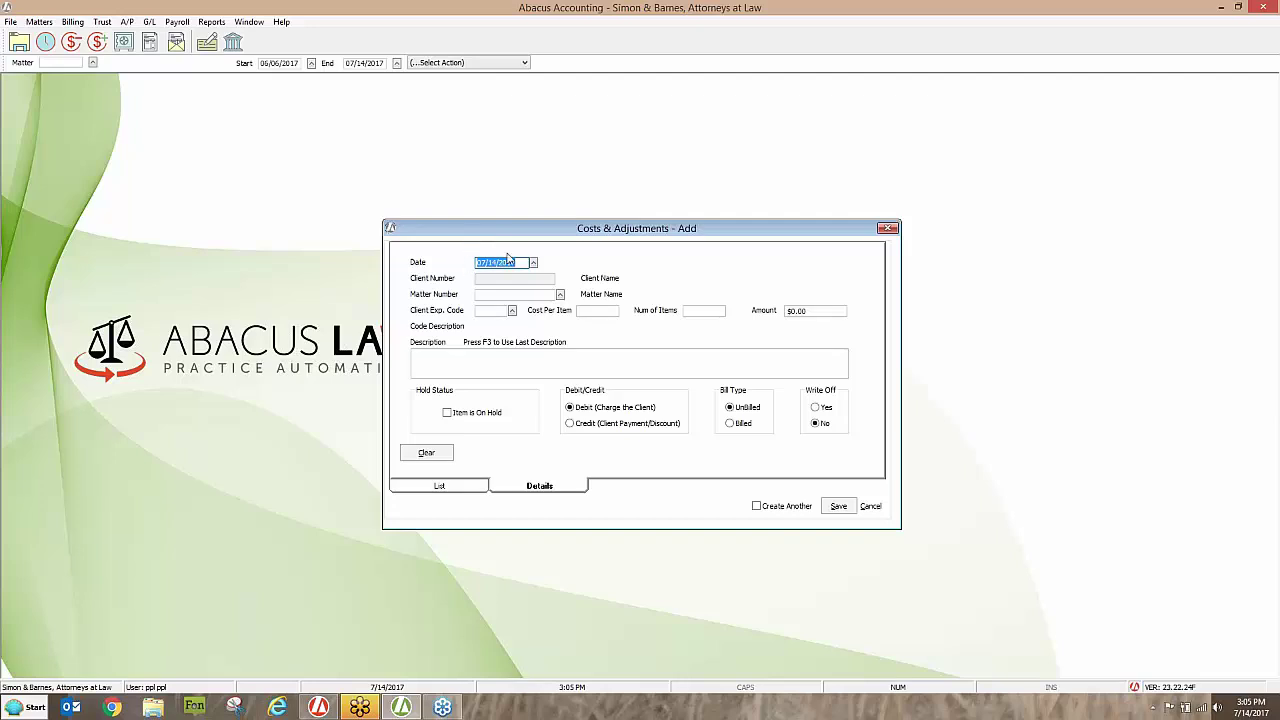
pyautogui.click(533, 263)
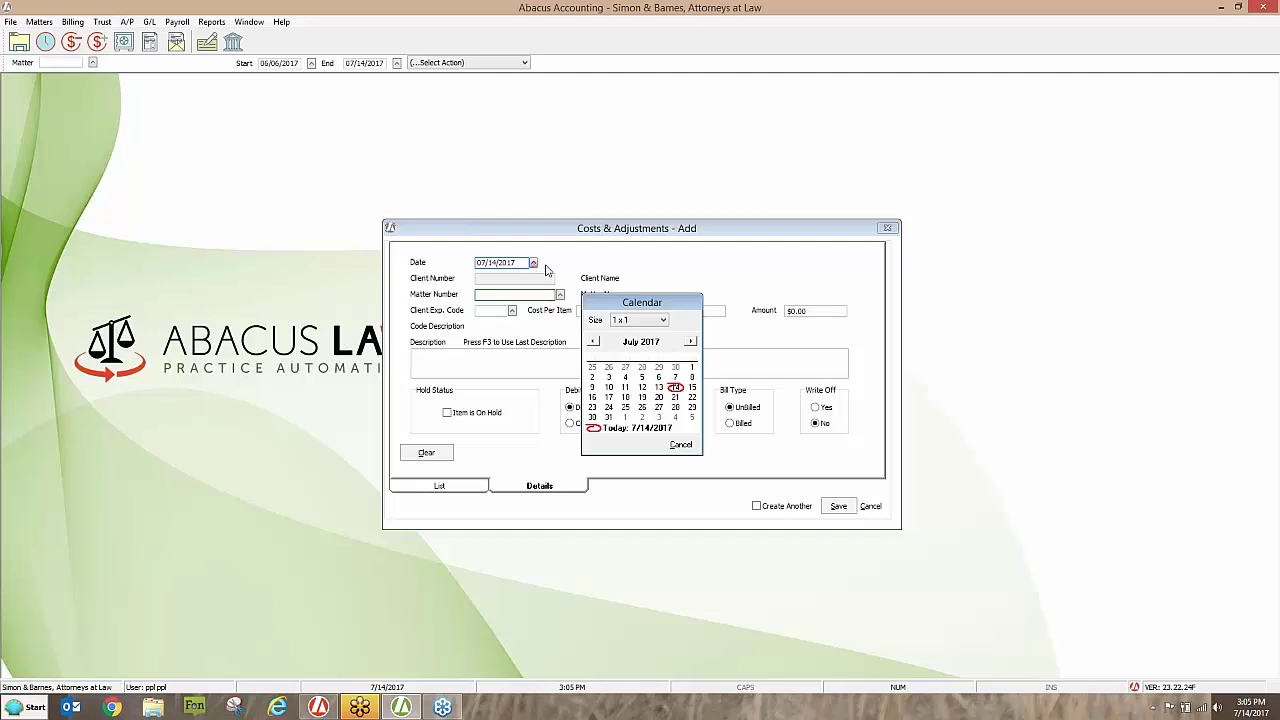
pyautogui.click(569, 266)
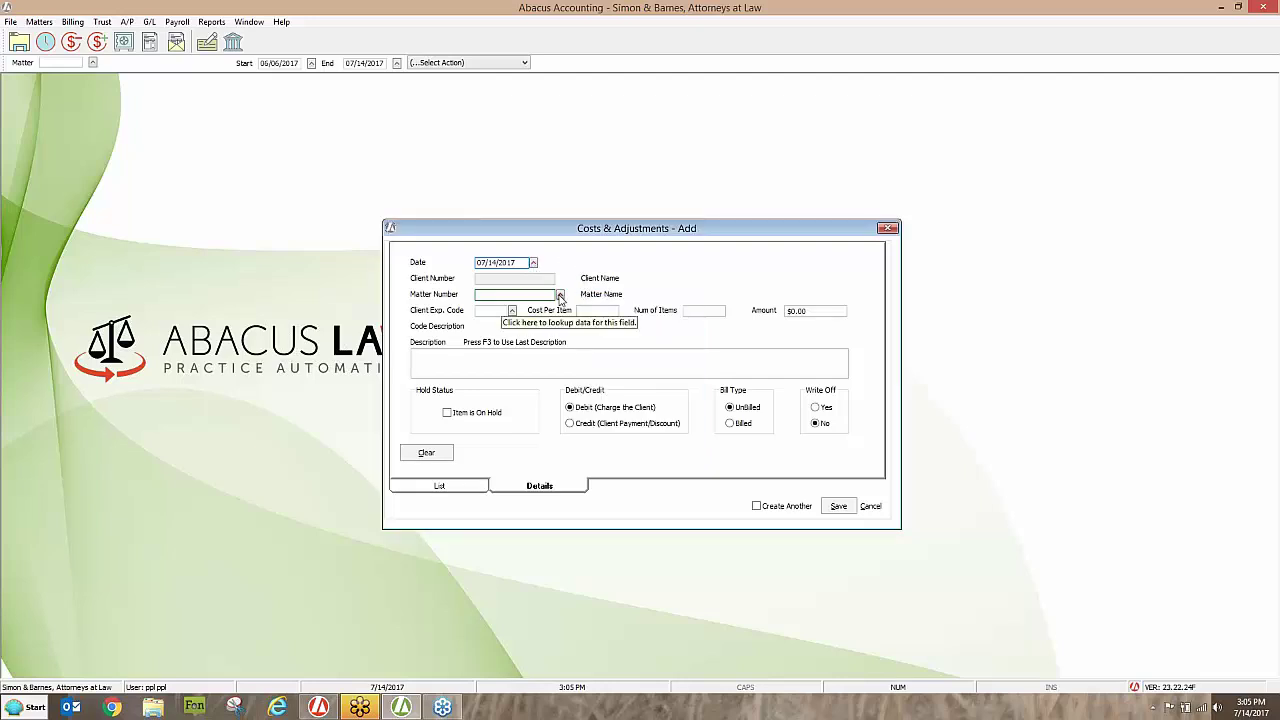
pyautogui.click(560, 296)
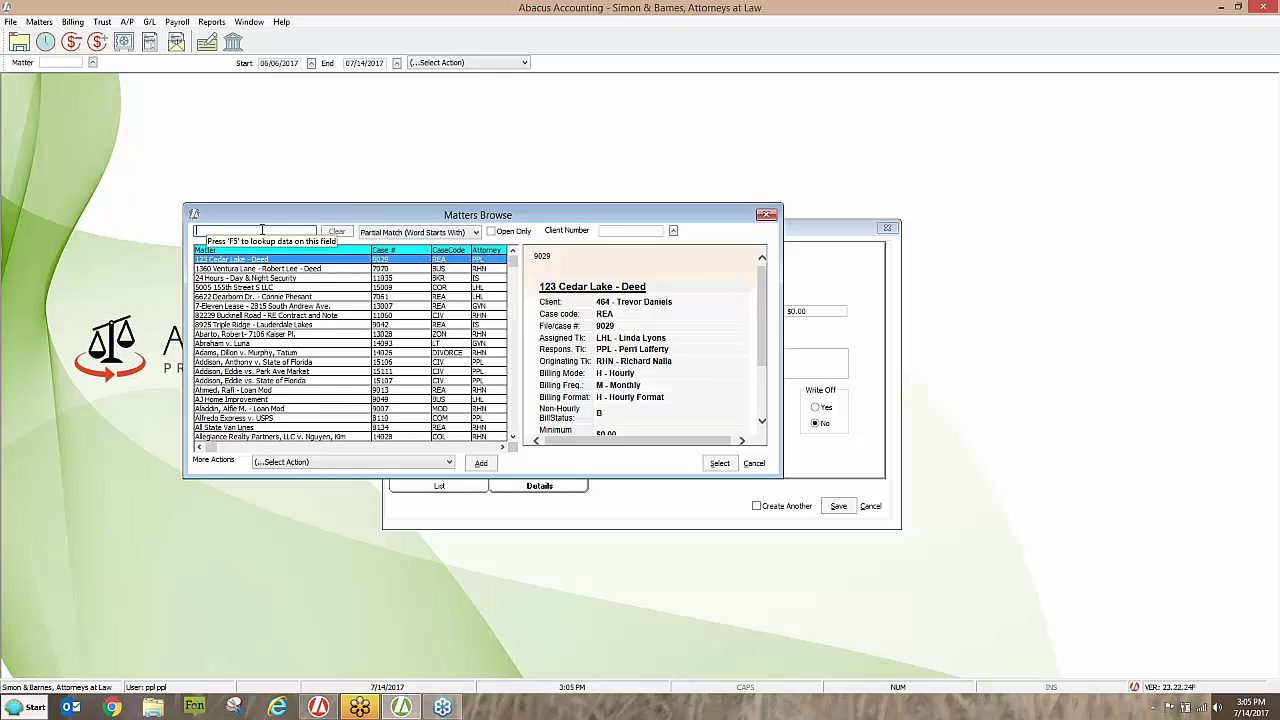
pyautogui.click(261, 230)
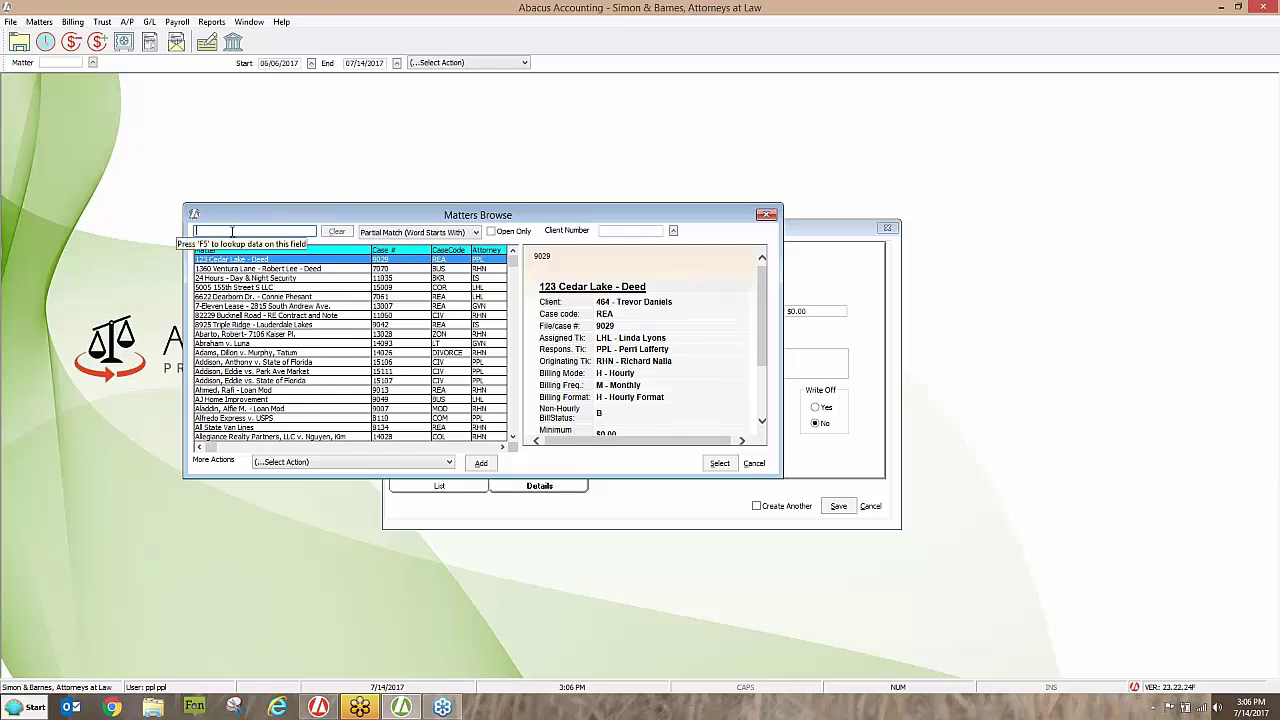
pyautogui.write('123')
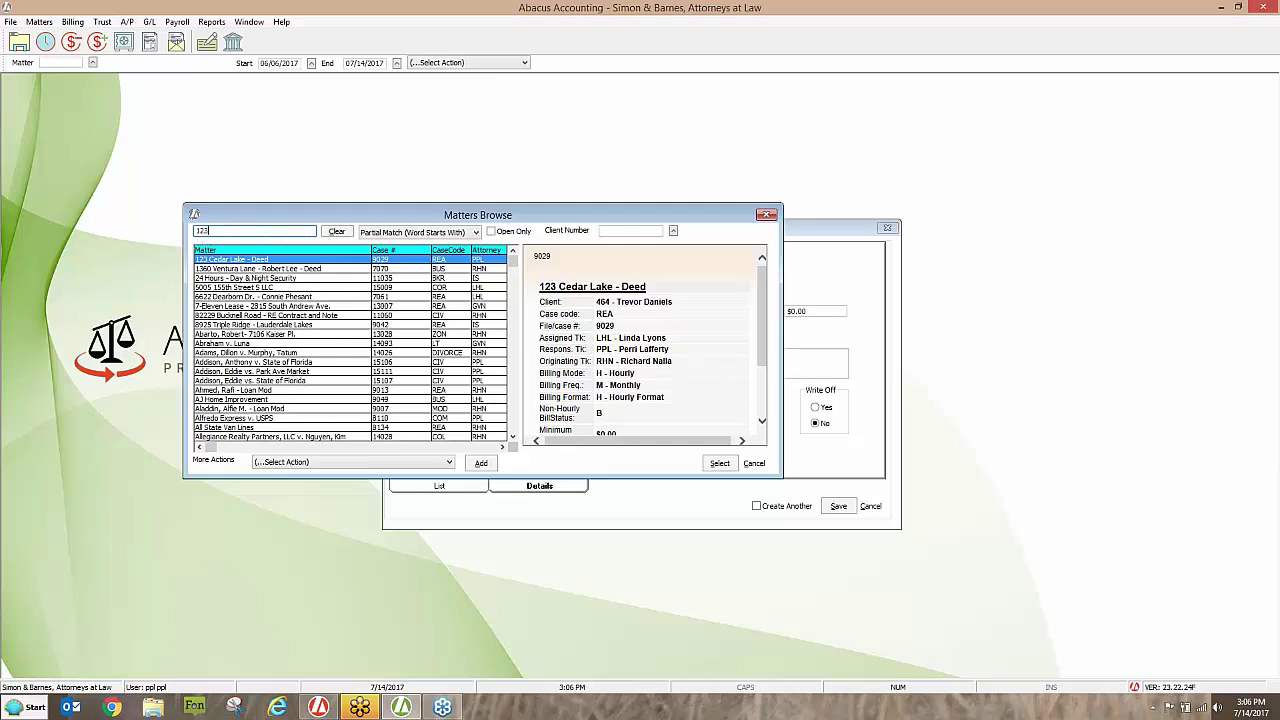
pyautogui.press('Return')
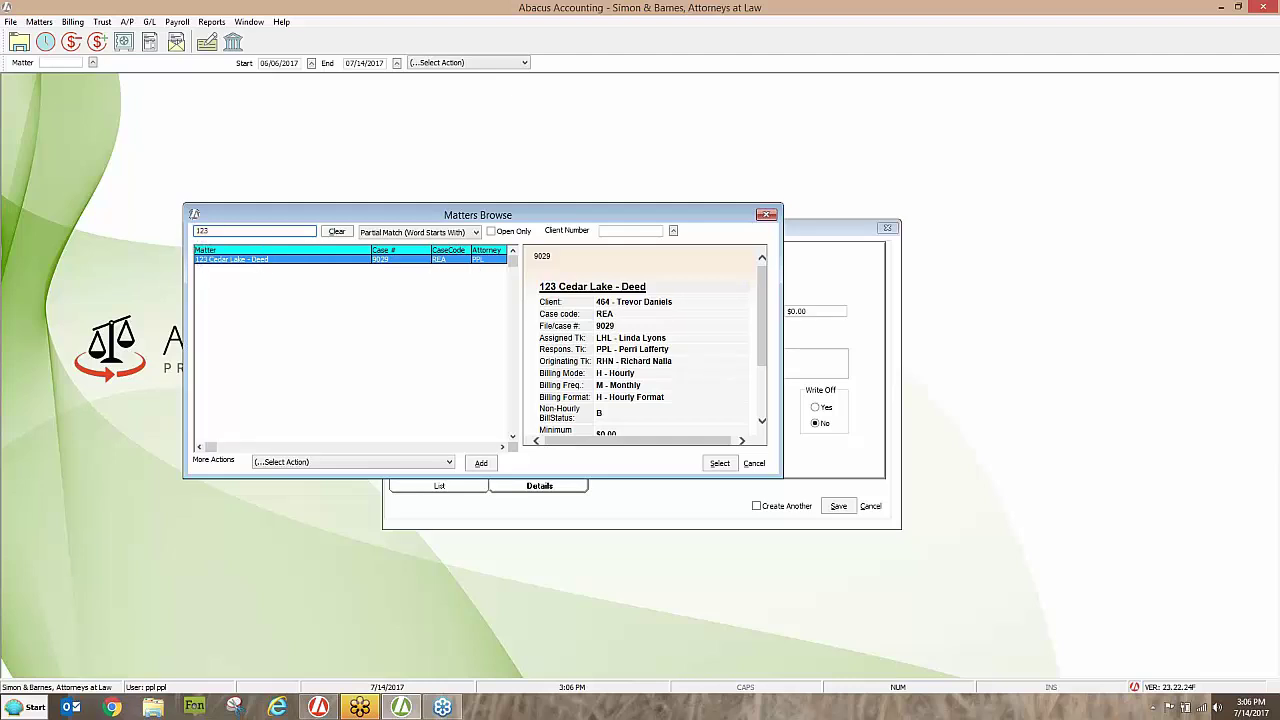
pyautogui.doubleClick(235, 260)
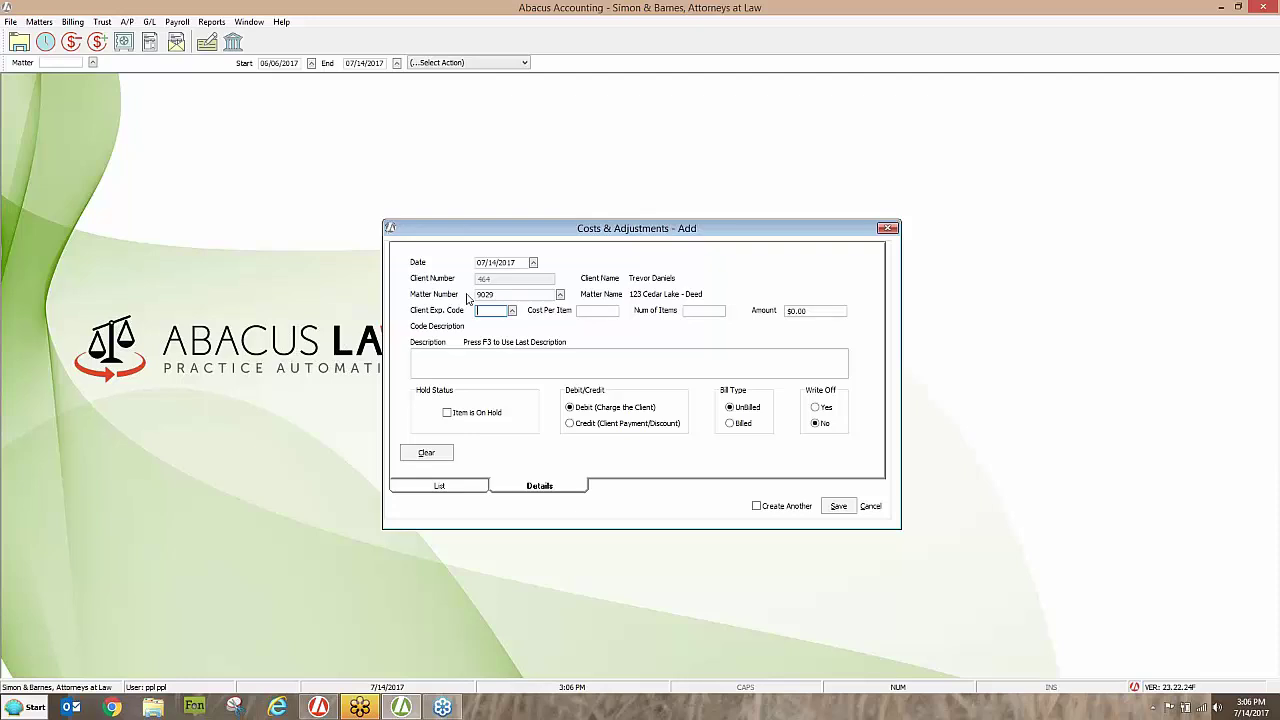
# Assign the PHO photocopies expense code to the new entry and set the number of items to 47.
pyautogui.click(512, 314)
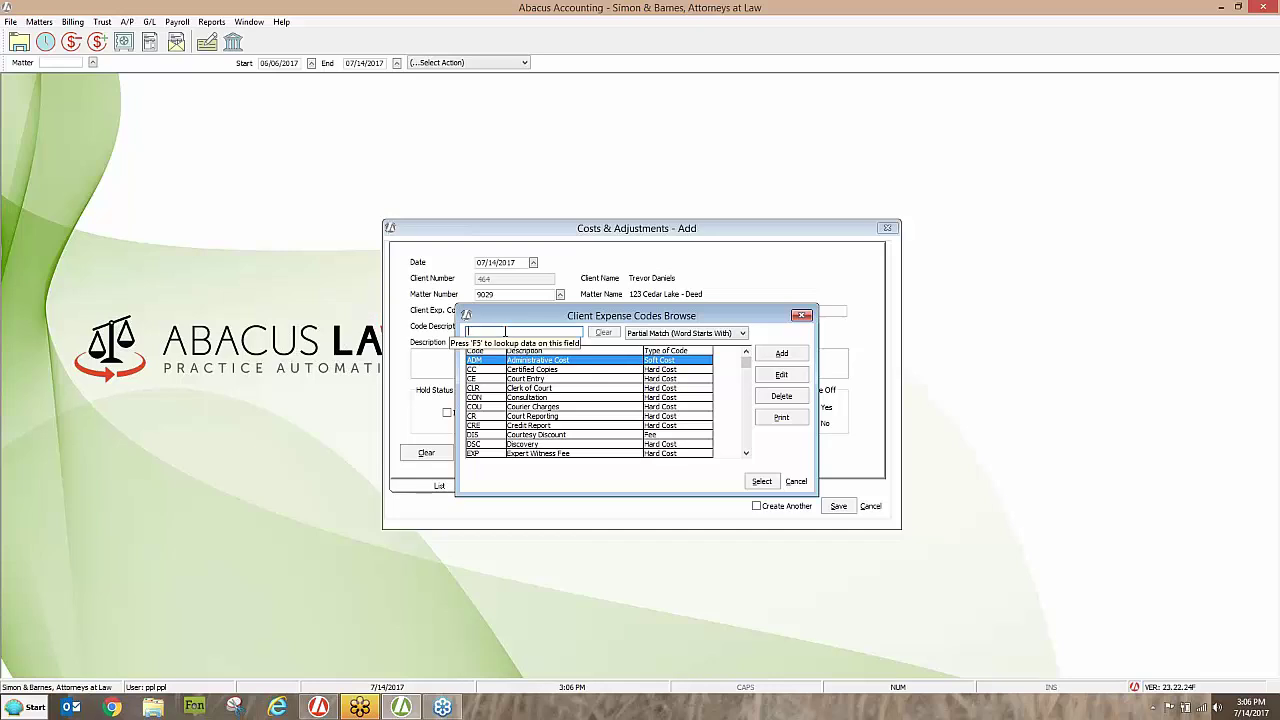
pyautogui.write('pho')
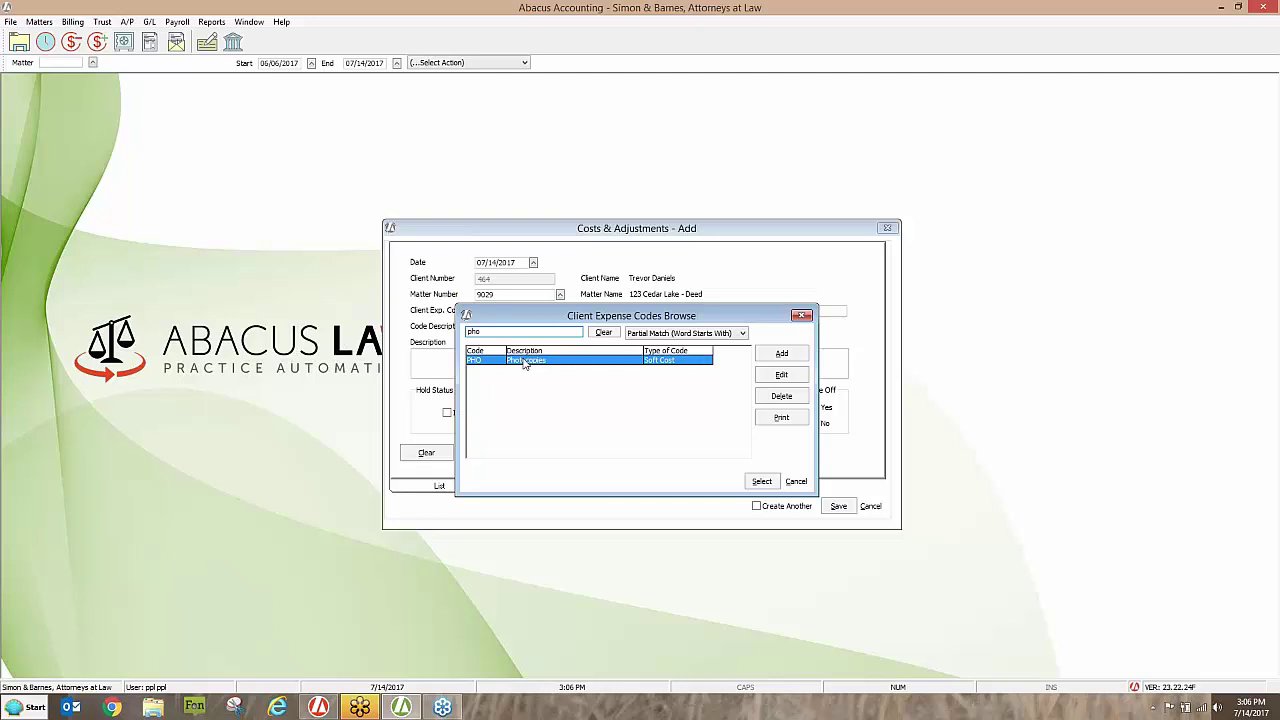
pyautogui.doubleClick(524, 362)
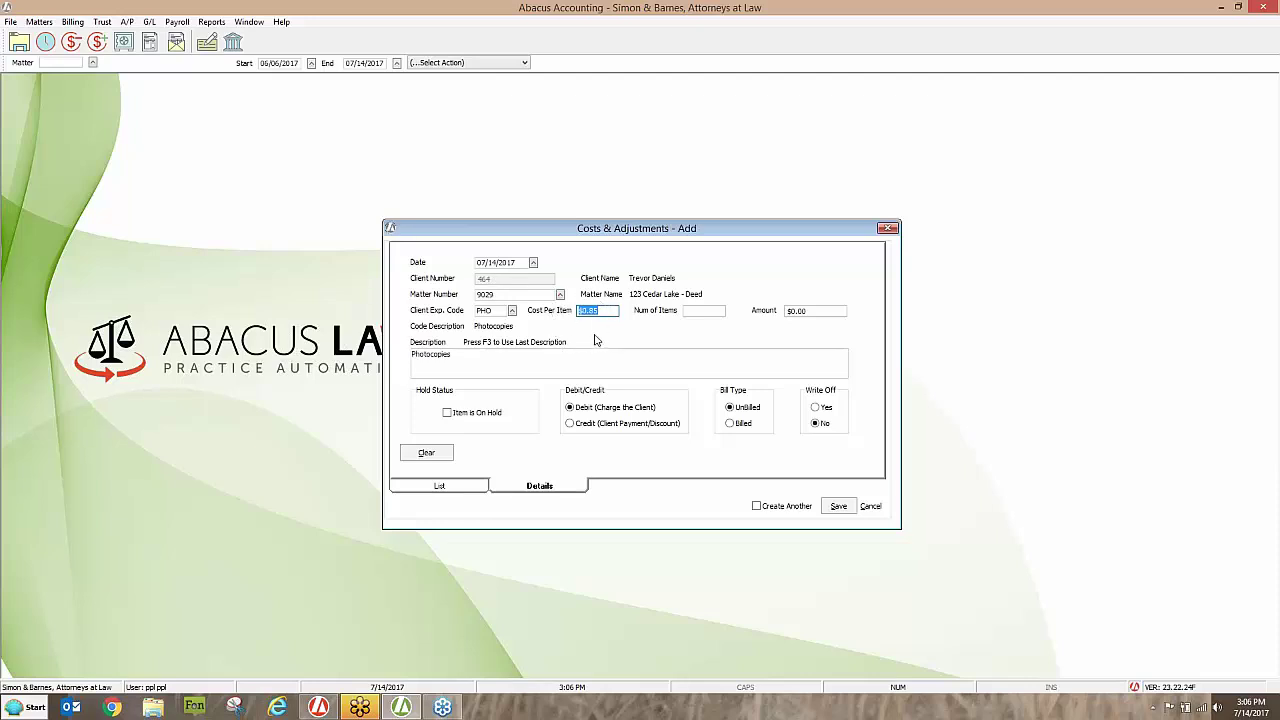
pyautogui.click(704, 313)
pyautogui.write('47')
pyautogui.press('Tab')
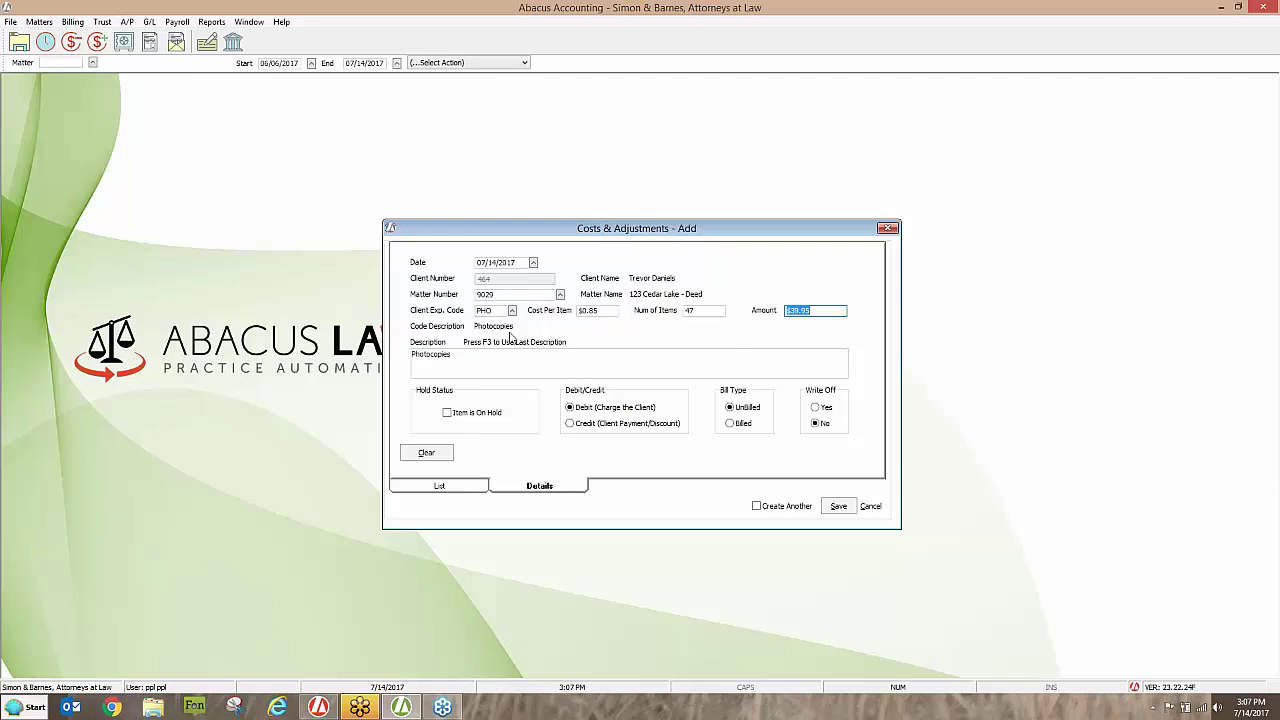
# Extend the description to "Photocopies - of Real Estate Docs" and save the cost entry.
pyautogui.click(459, 353)
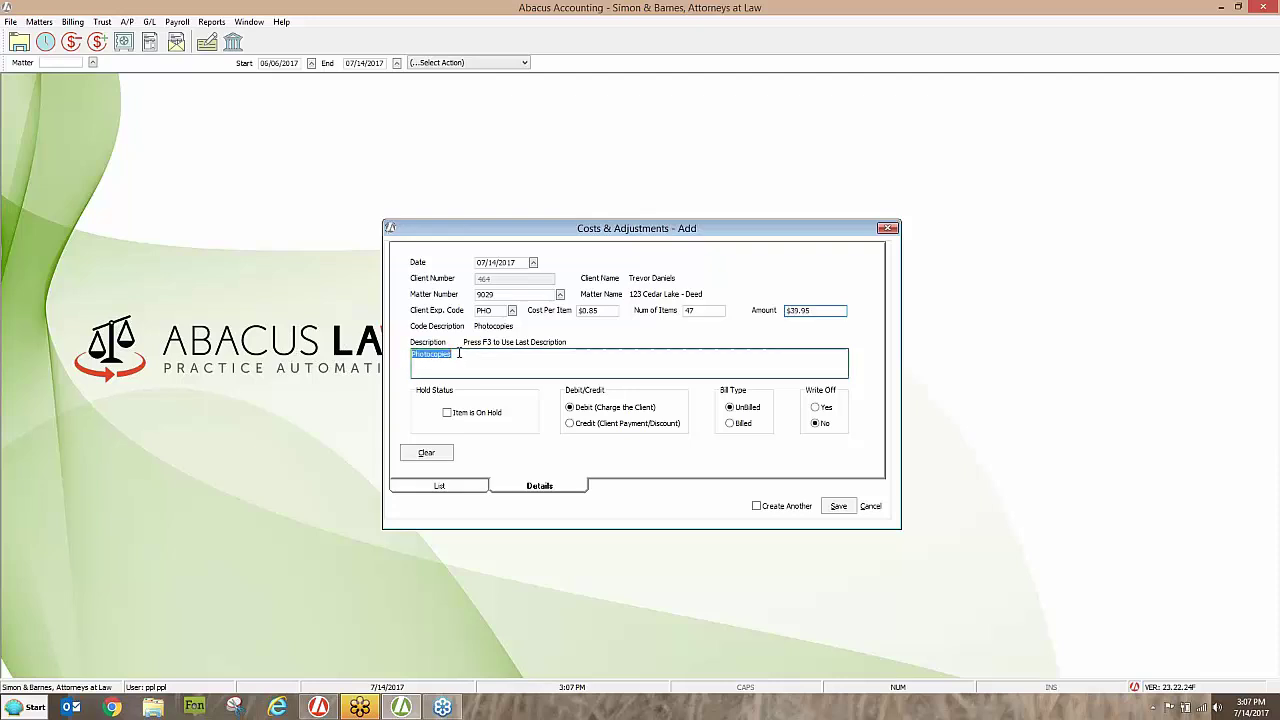
pyautogui.click(459, 353)
pyautogui.write('of Real Estate Docs')
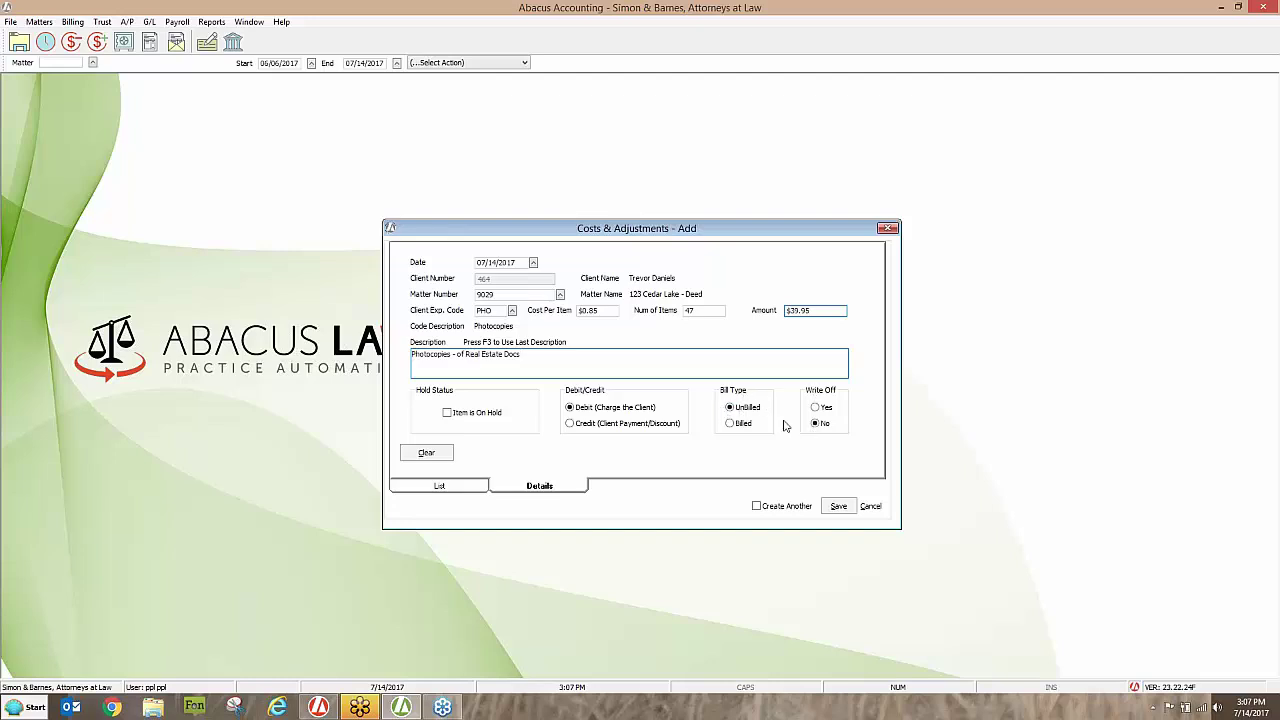
pyautogui.click(839, 506)
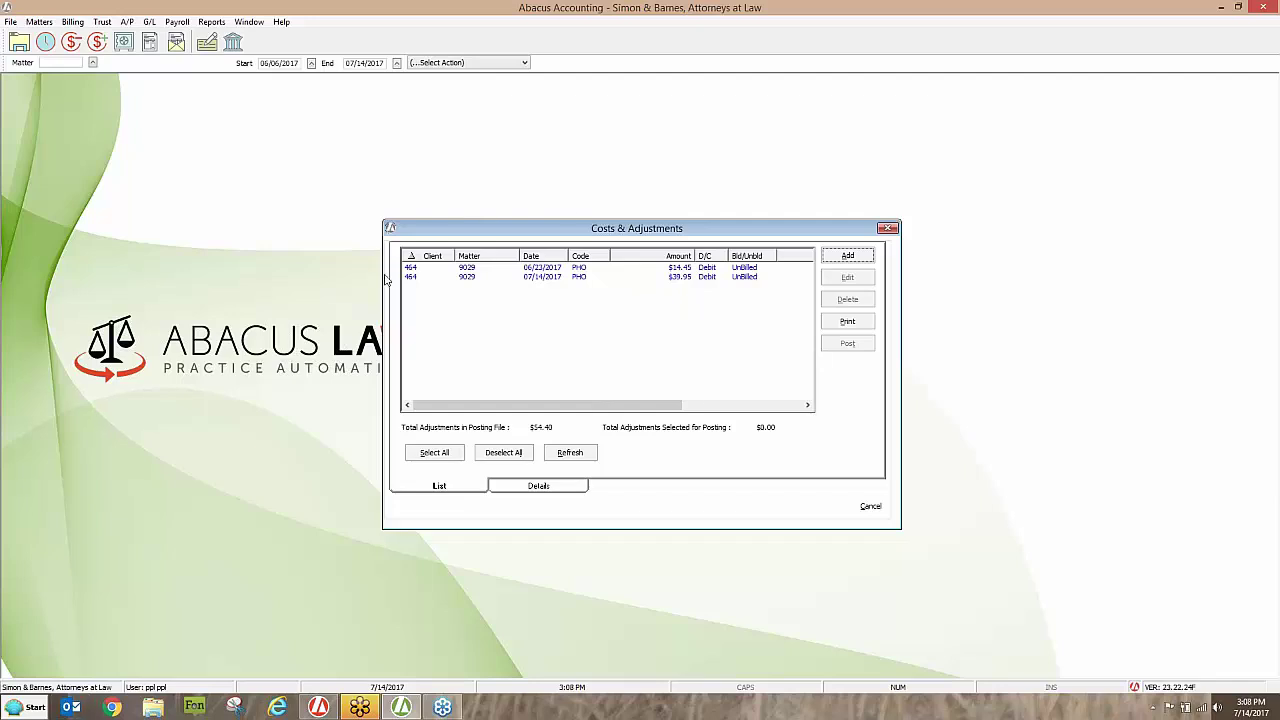
# Open the 07/14/2017 photocopies entry for editing and clear its client expense code to bring up the code list.
pyautogui.click(563, 280)
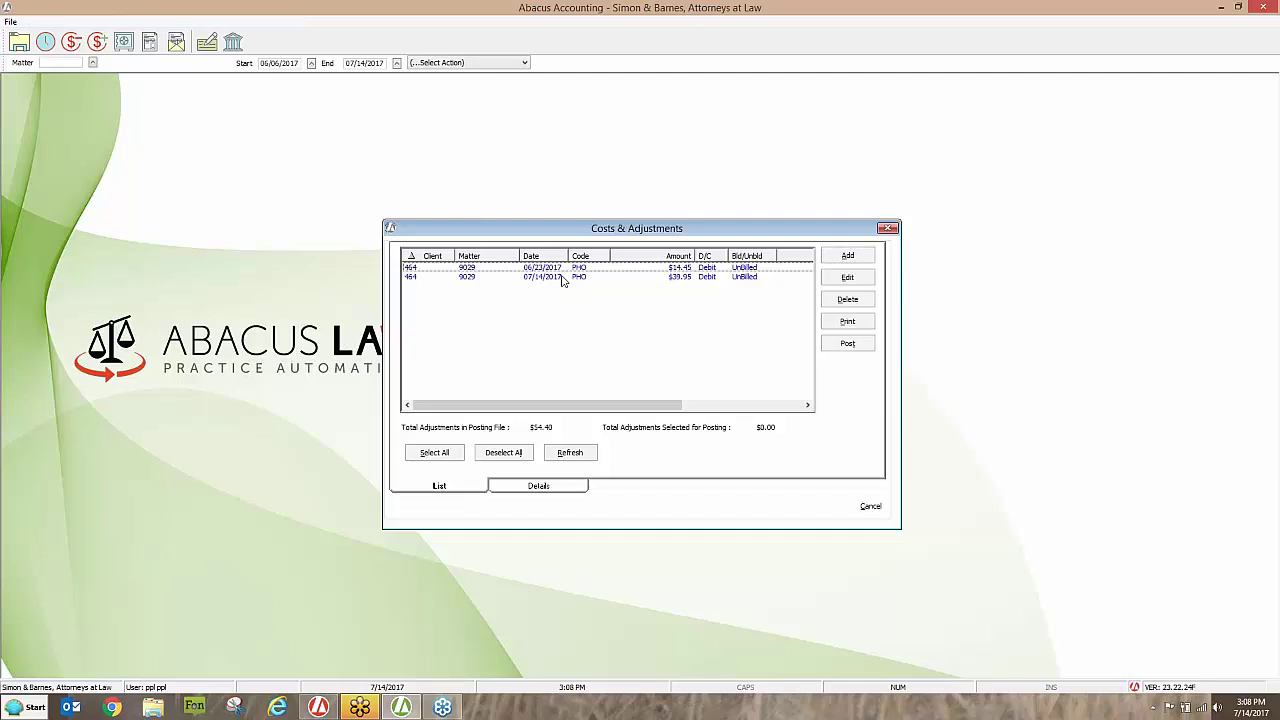
pyautogui.click(563, 278)
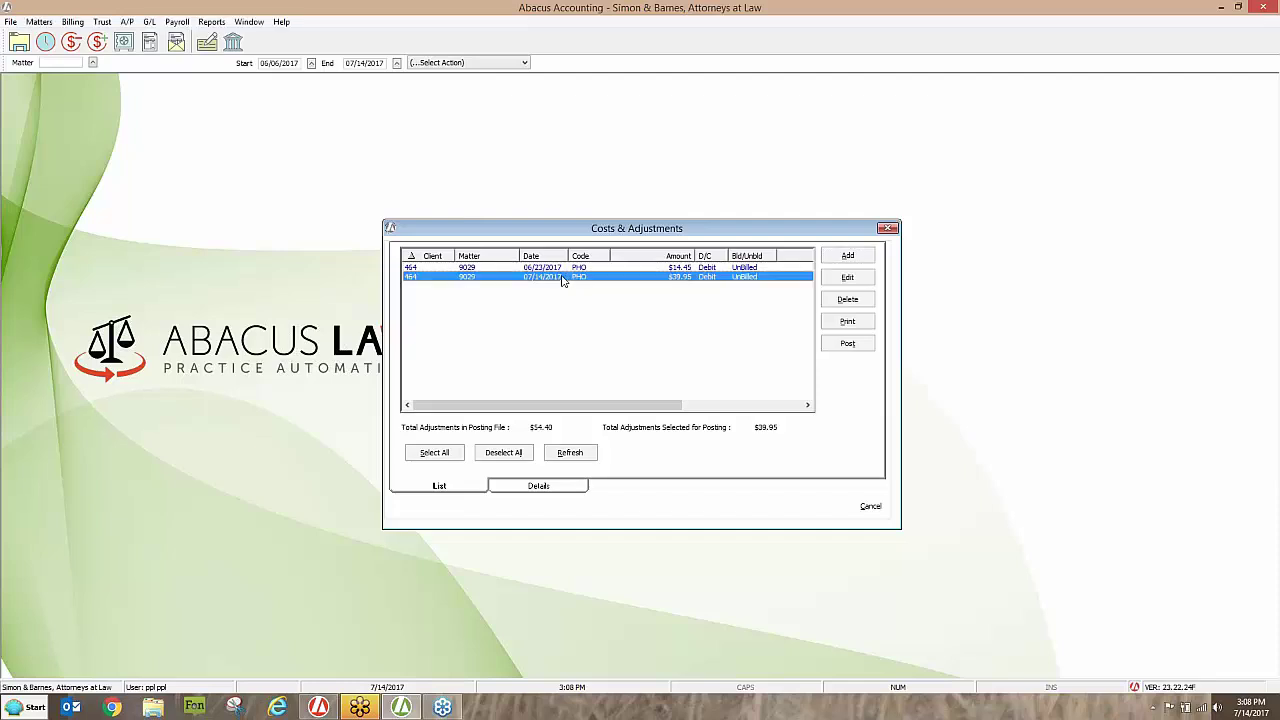
pyautogui.click(846, 281)
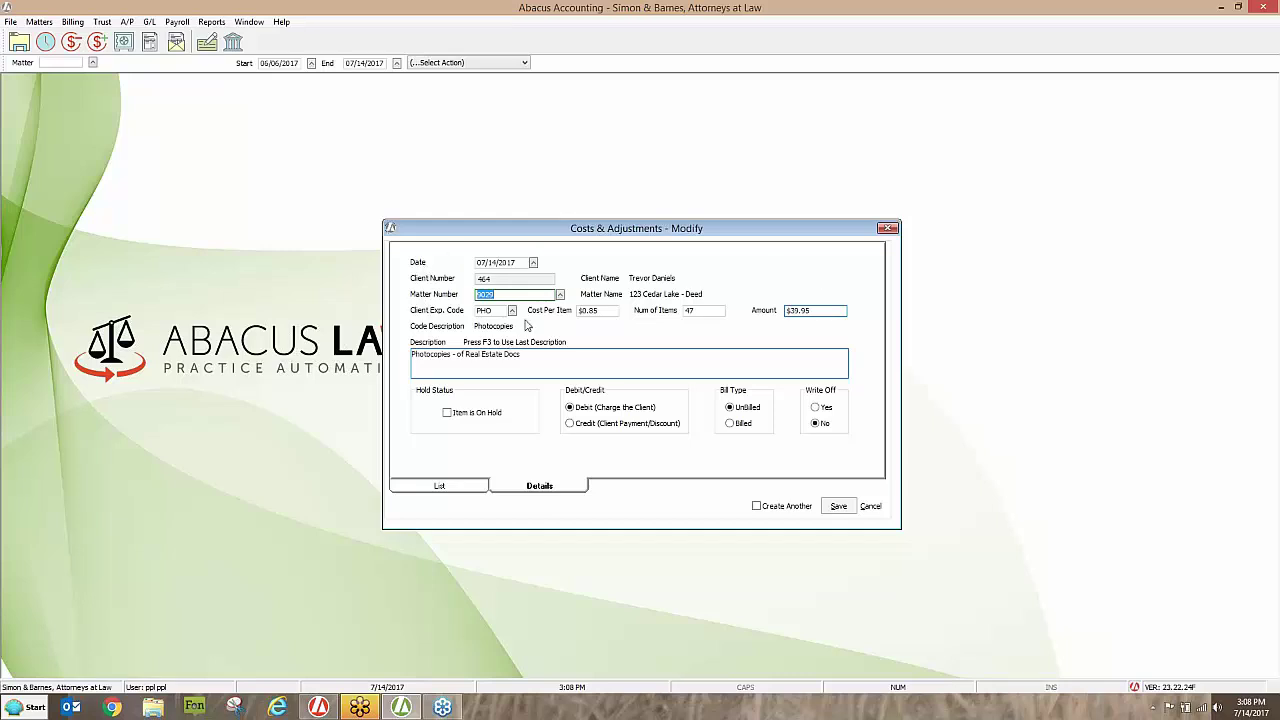
pyautogui.click(506, 310)
pyautogui.press('BackSpace')
pyautogui.press('BackSpace')
pyautogui.press('BackSpace')
pyautogui.press('Tab')
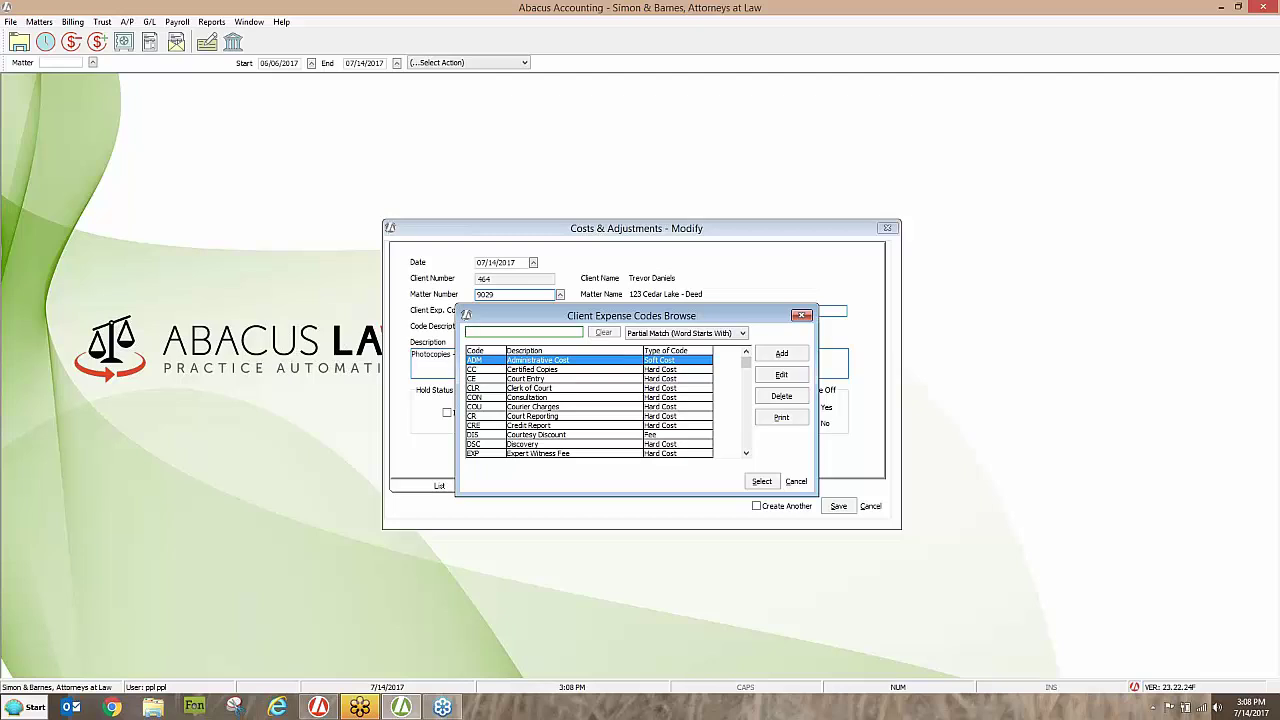
# Look up the PHO expense code and examine its type and per-item cost, and abandon the entry's edits.
pyautogui.write('pho')
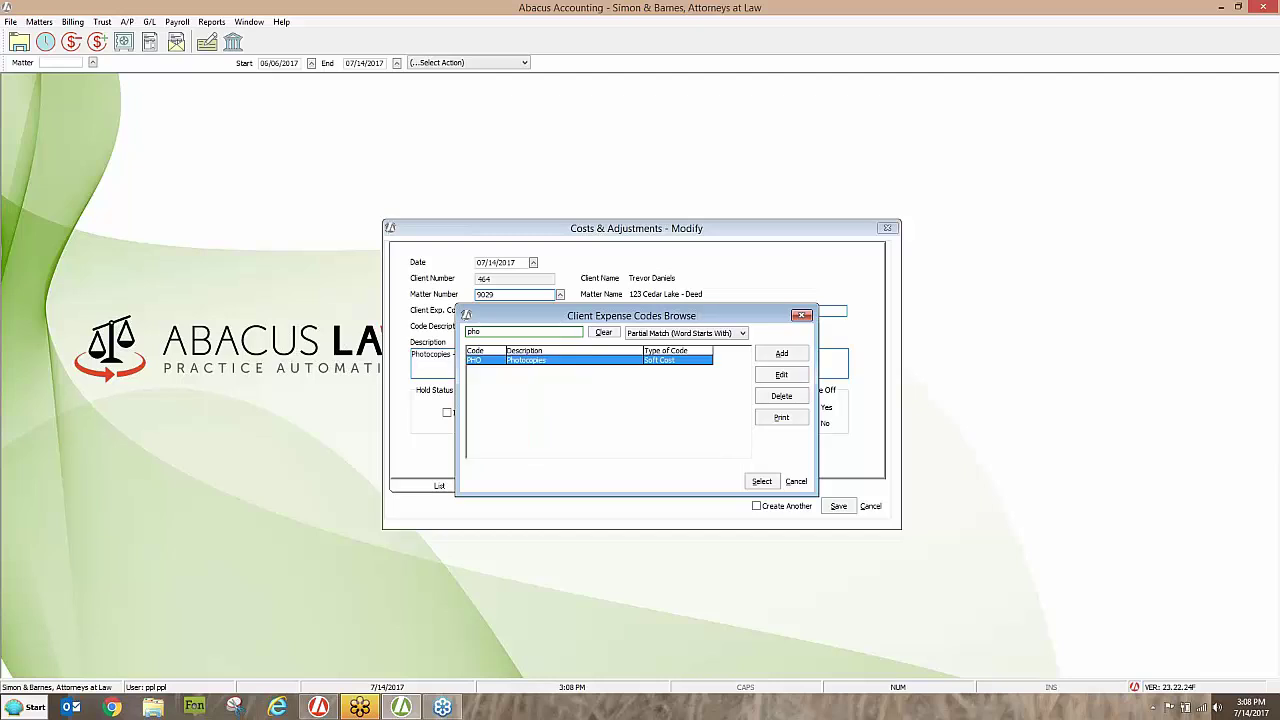
pyautogui.click(779, 375)
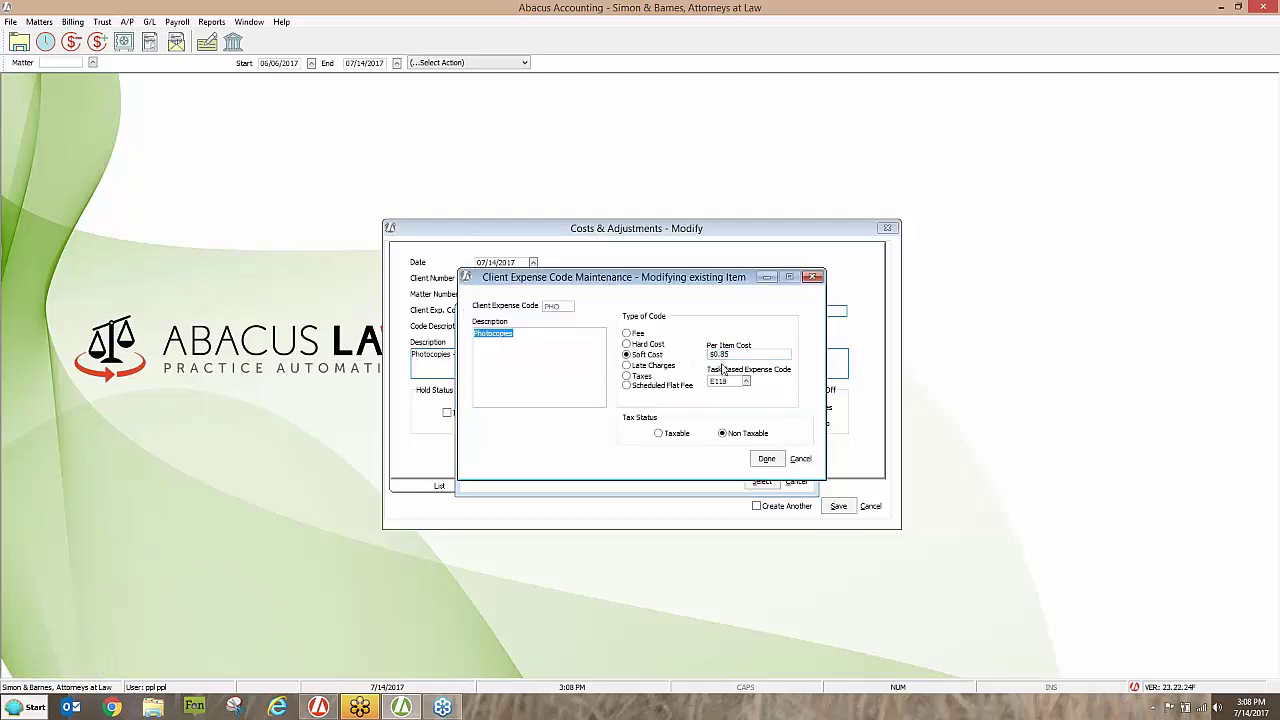
pyautogui.click(737, 356)
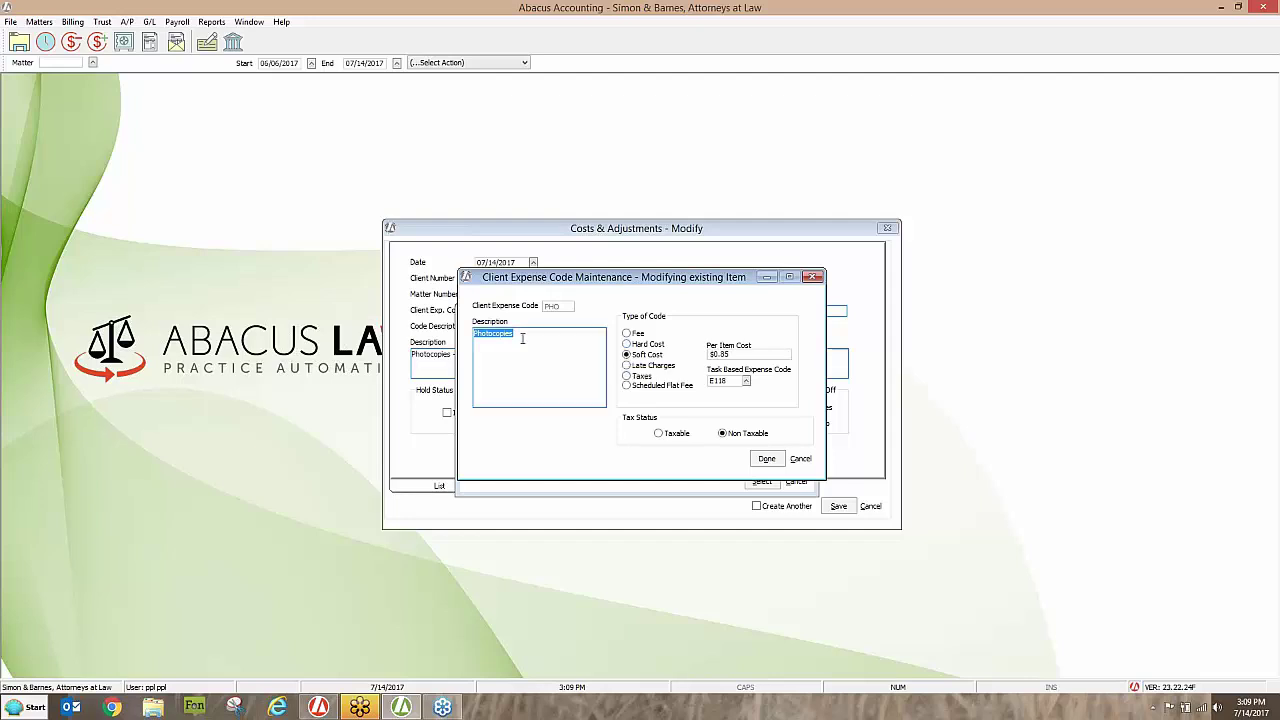
pyautogui.click(767, 459)
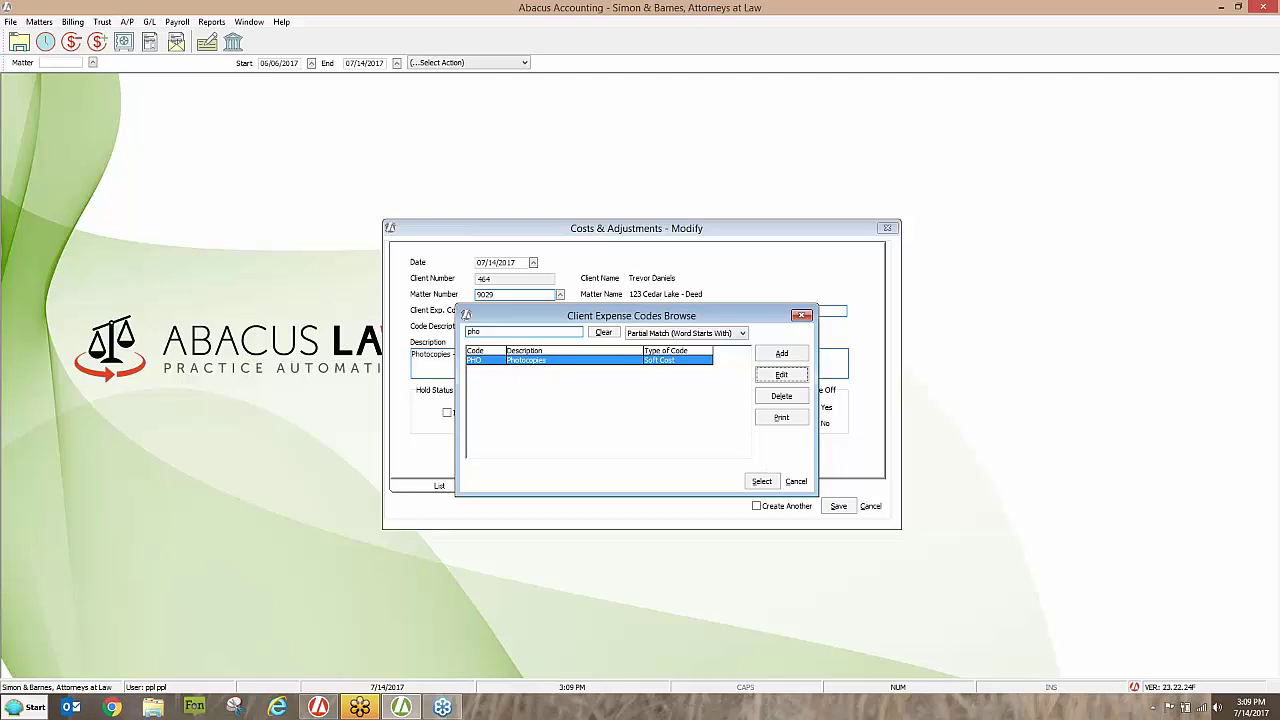
pyautogui.click(799, 318)
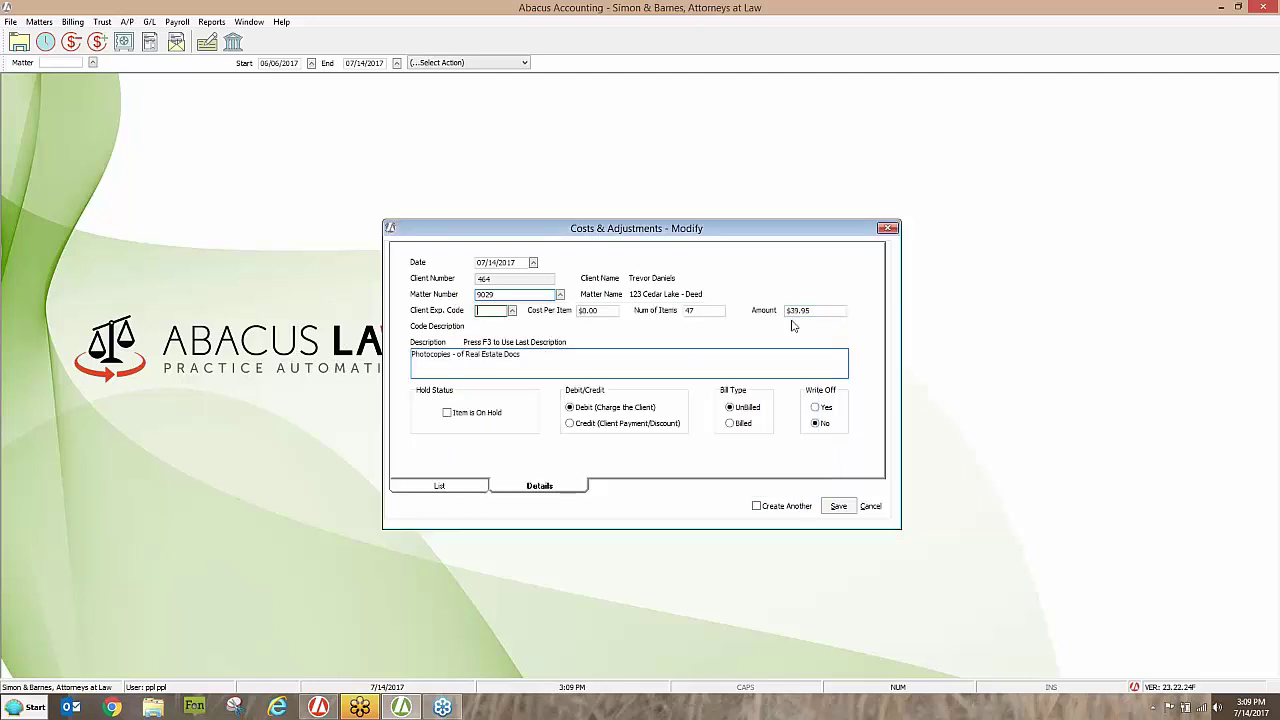
pyautogui.click(870, 507)
pyautogui.click(684, 364)
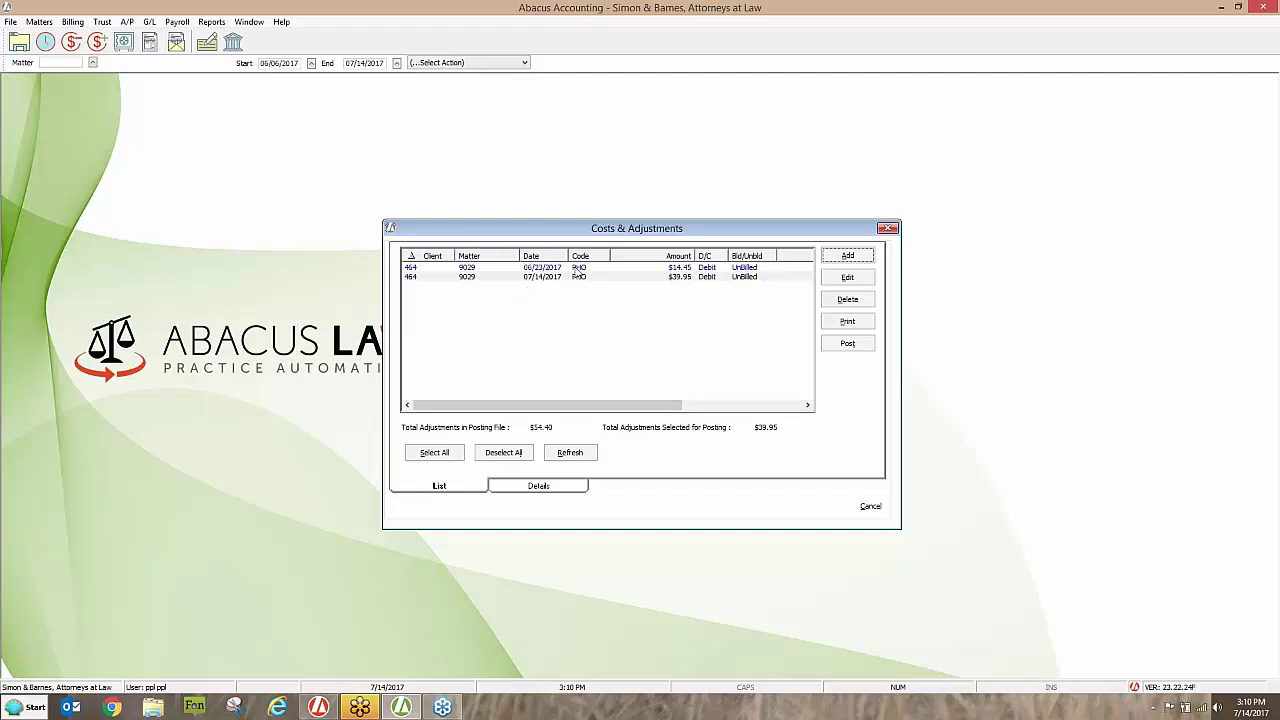
# Delete the unposted $14.45 photocopies entry from the costs and adjustments list.
pyautogui.click(675, 268)
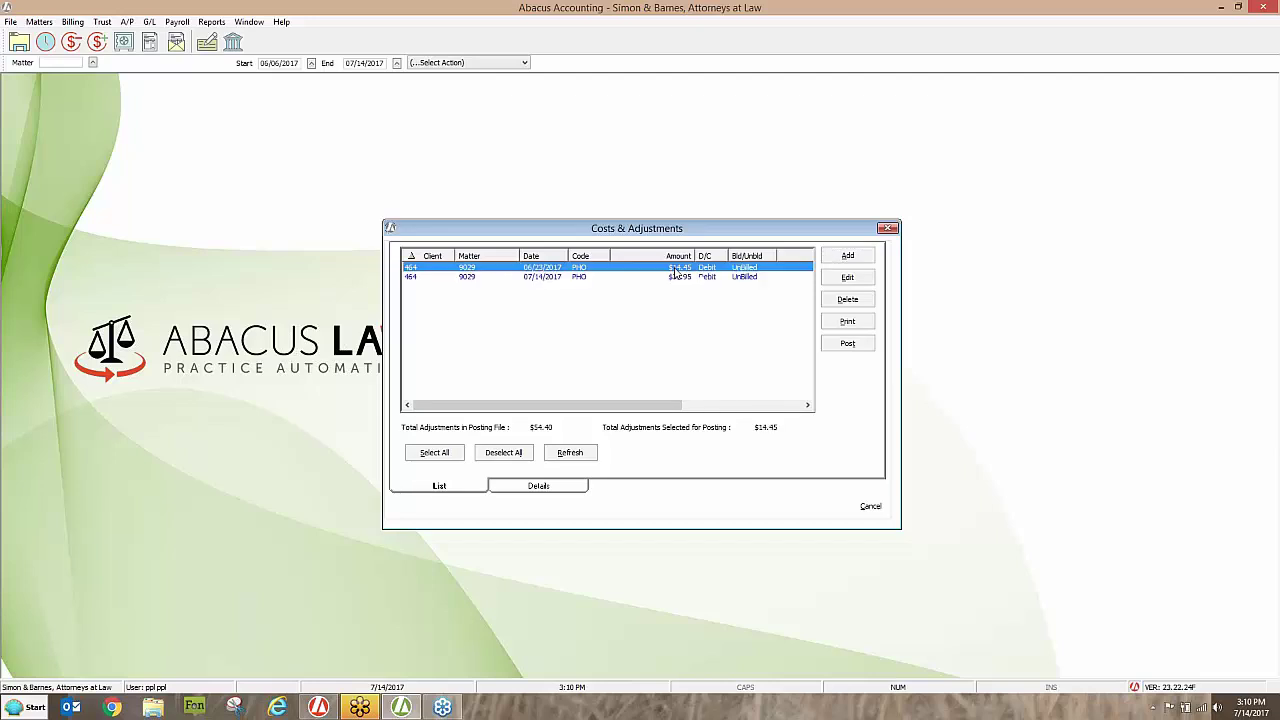
pyautogui.click(845, 299)
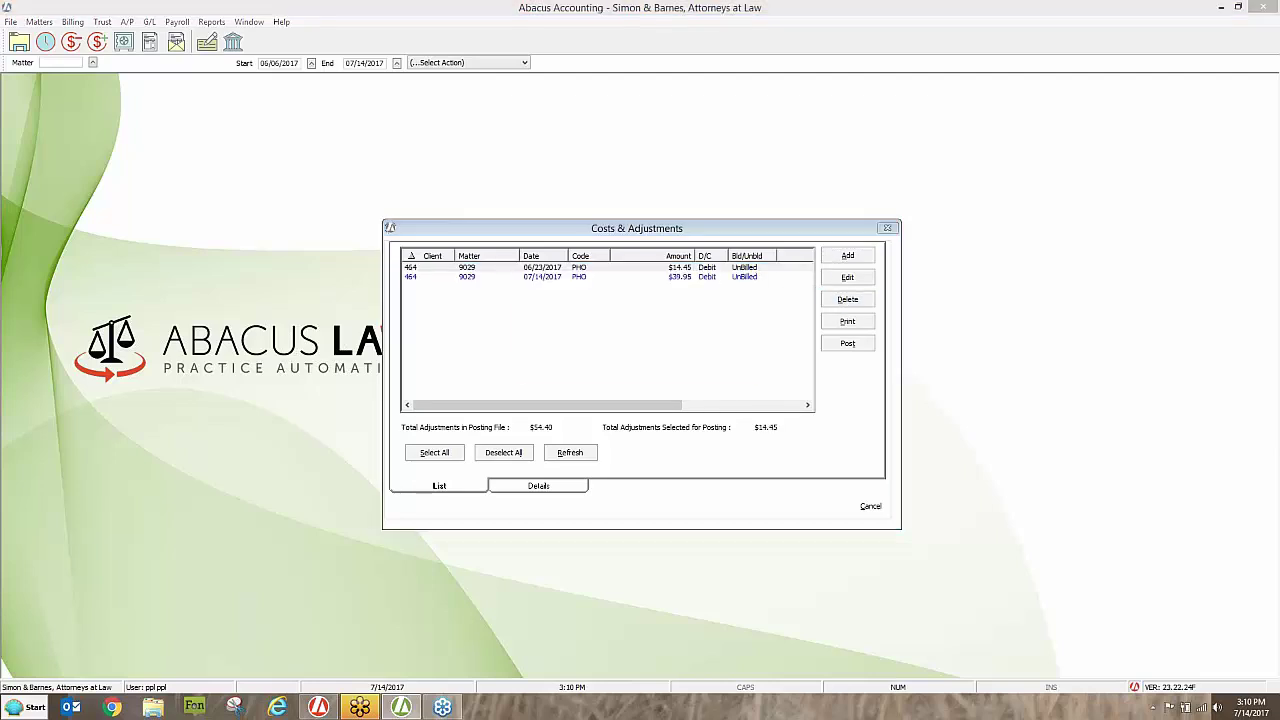
pyautogui.click(680, 363)
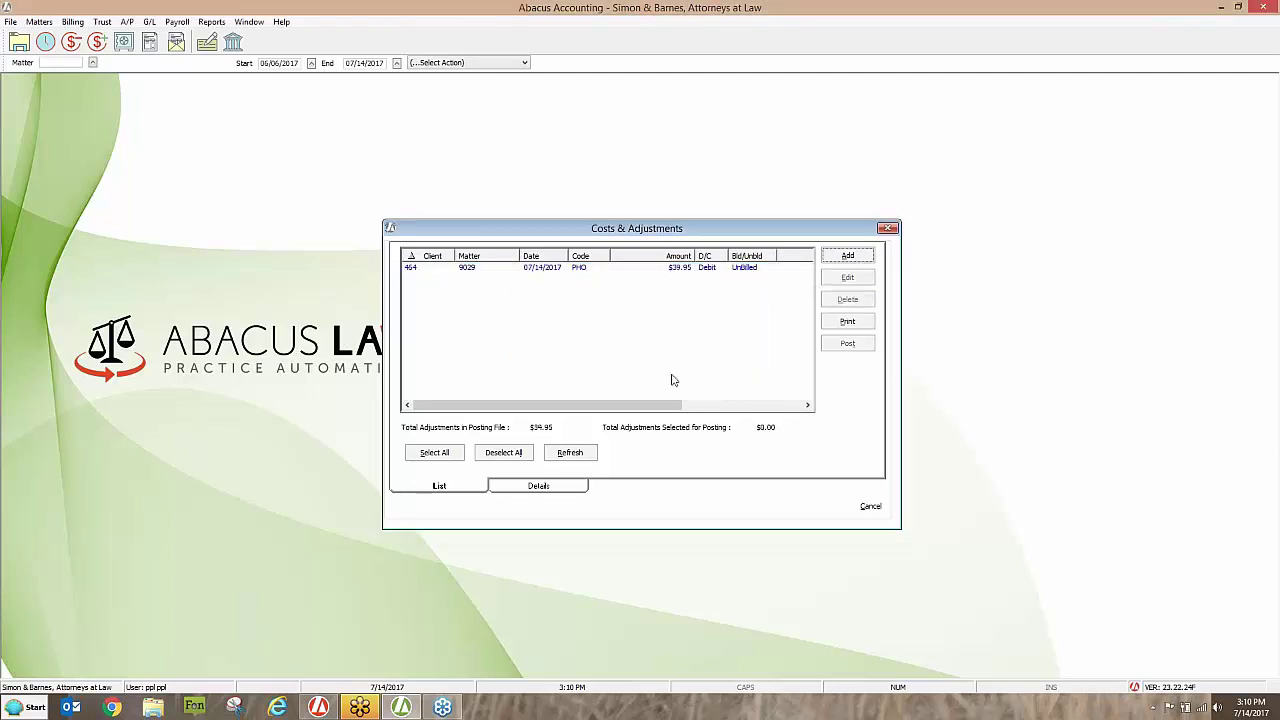
# Select all remaining entries in the costs and adjustments list and post them.
pyautogui.click(585, 268)
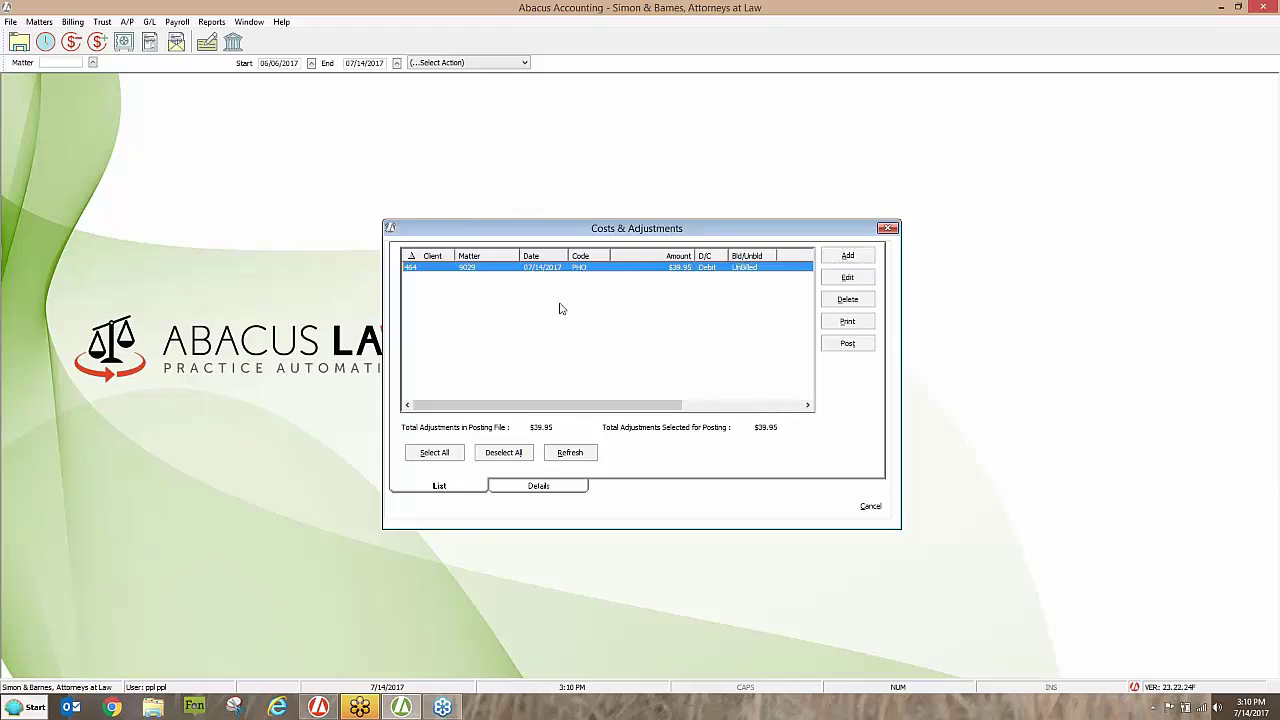
pyautogui.click(434, 452)
pyautogui.click(847, 343)
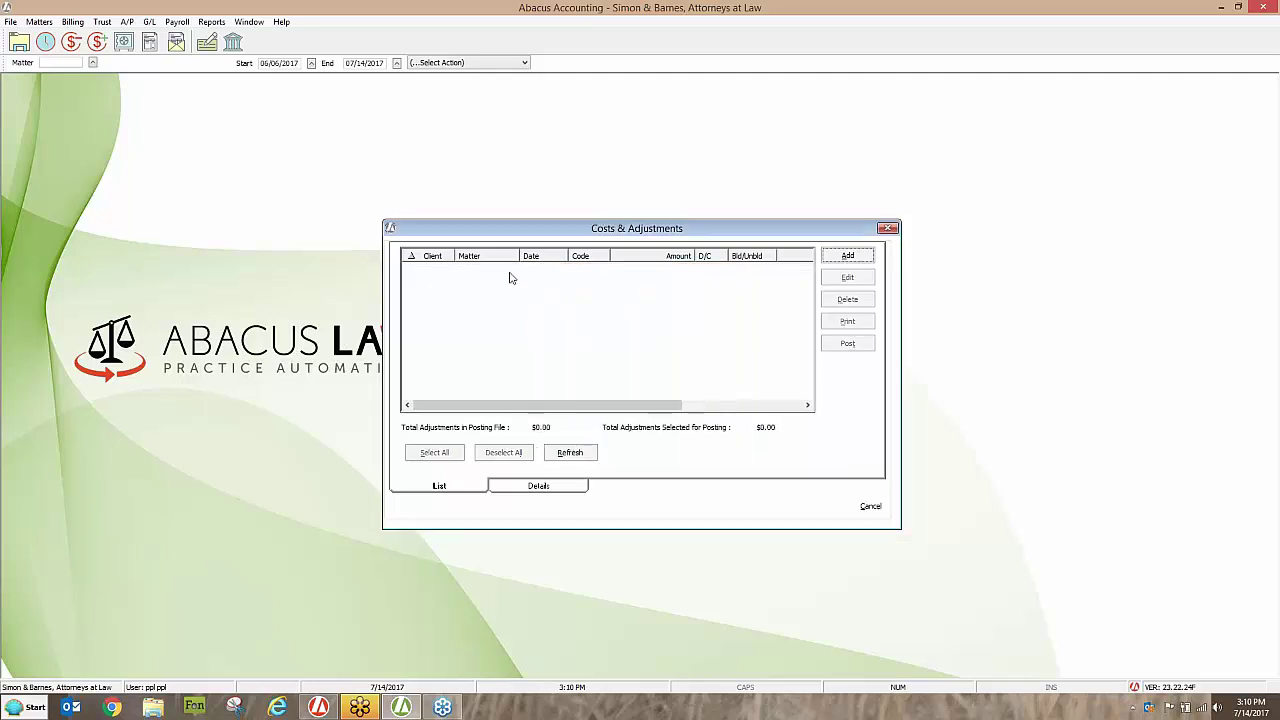
# Examine the 07/14/2017 photocopies charge in the billing detail of matter 9029, and close the billing and costs windows.
pyautogui.click(38, 24)
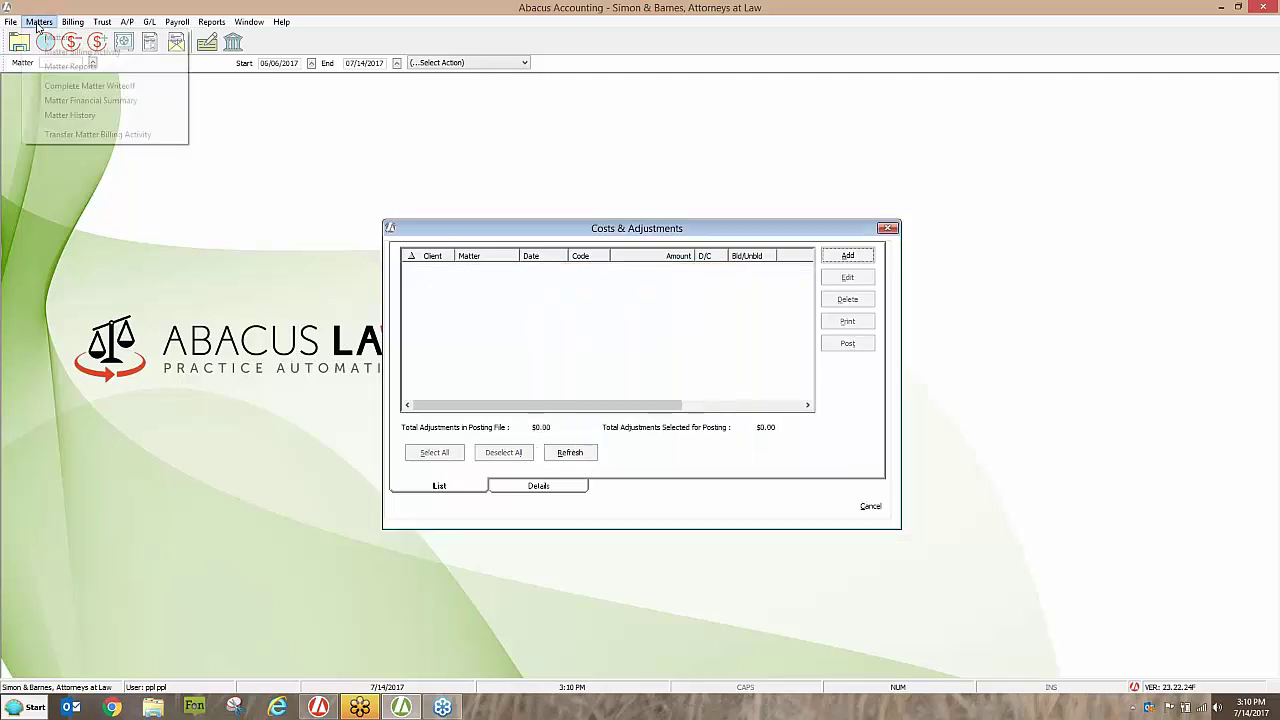
pyautogui.click(42, 50)
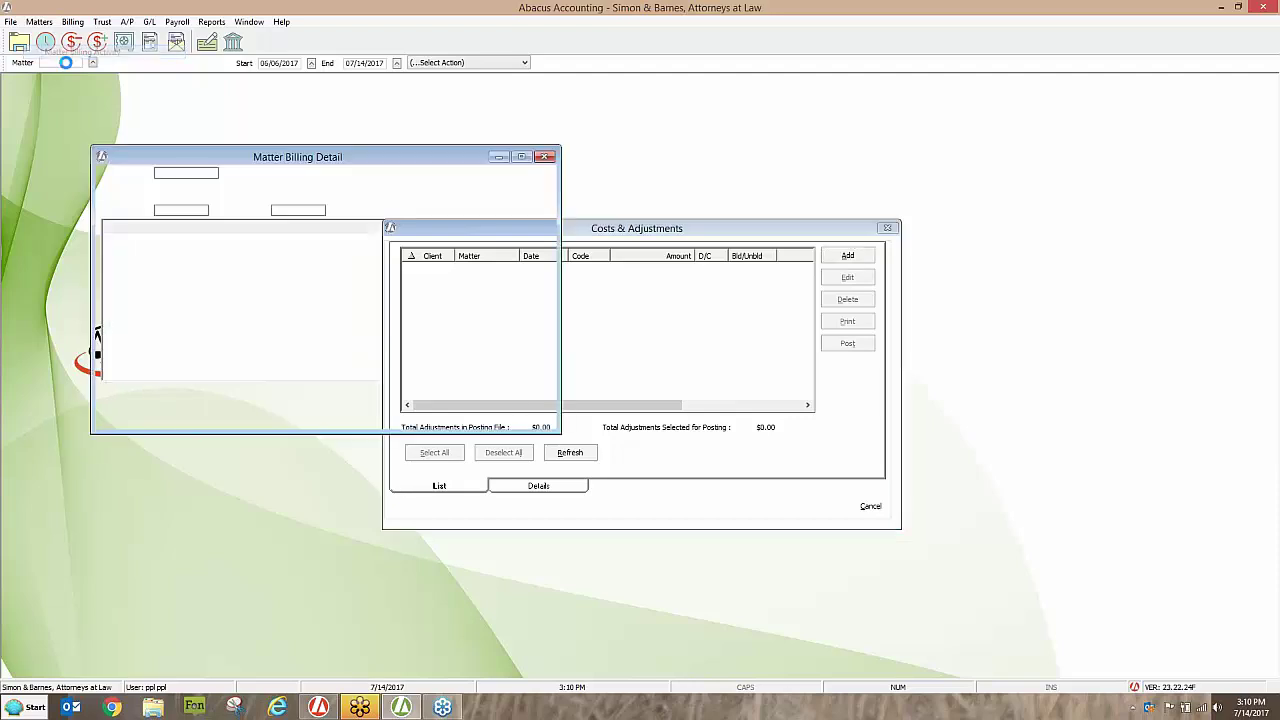
pyautogui.click(210, 173)
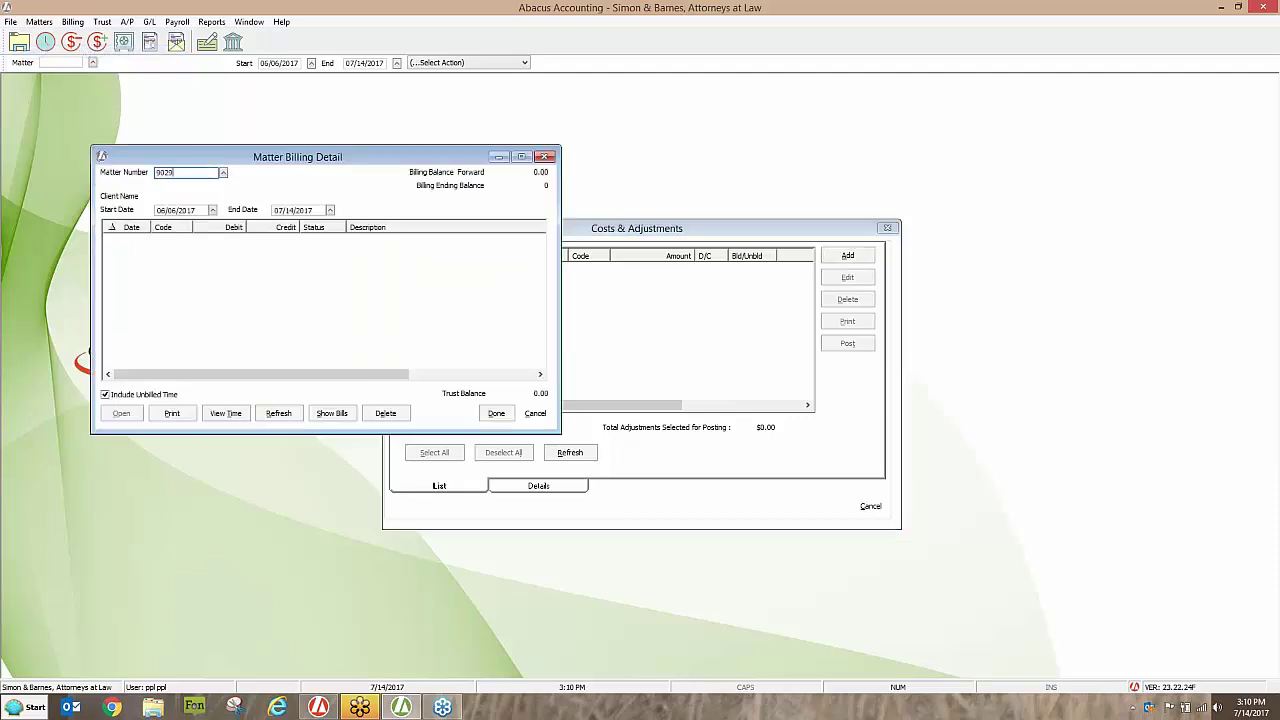
pyautogui.press('Tab')
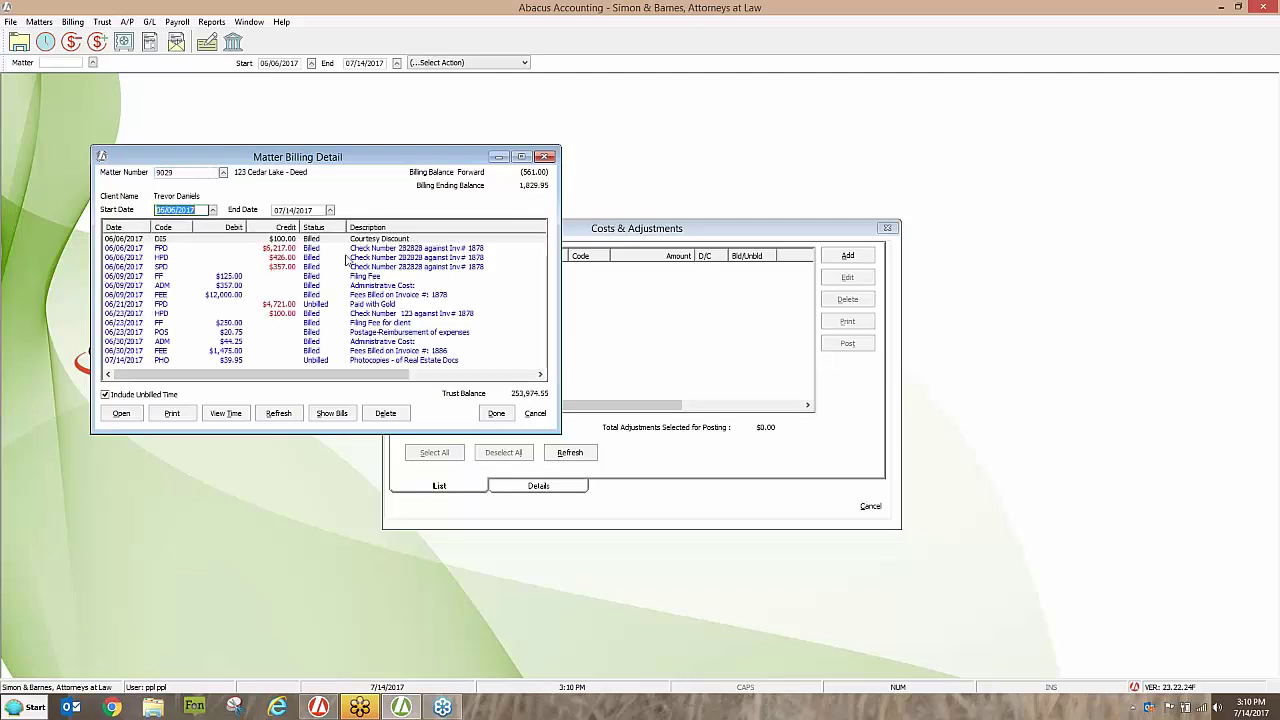
pyautogui.click(130, 362)
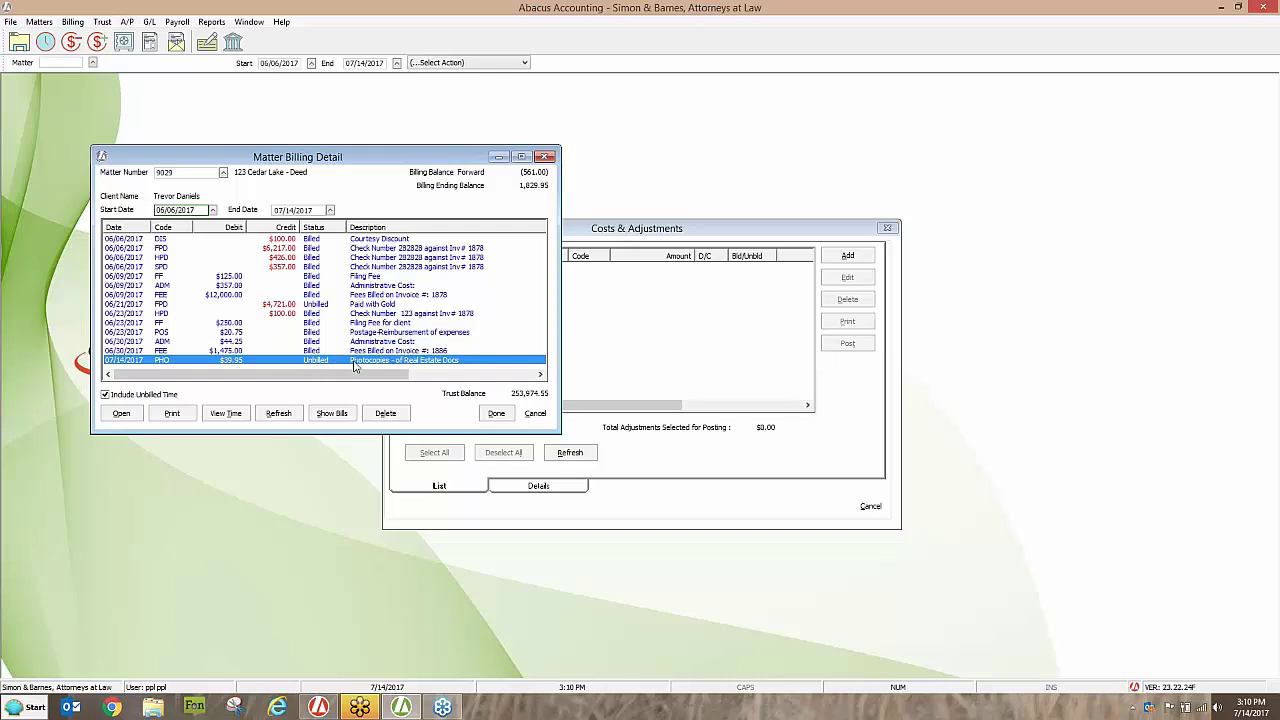
pyautogui.click(544, 157)
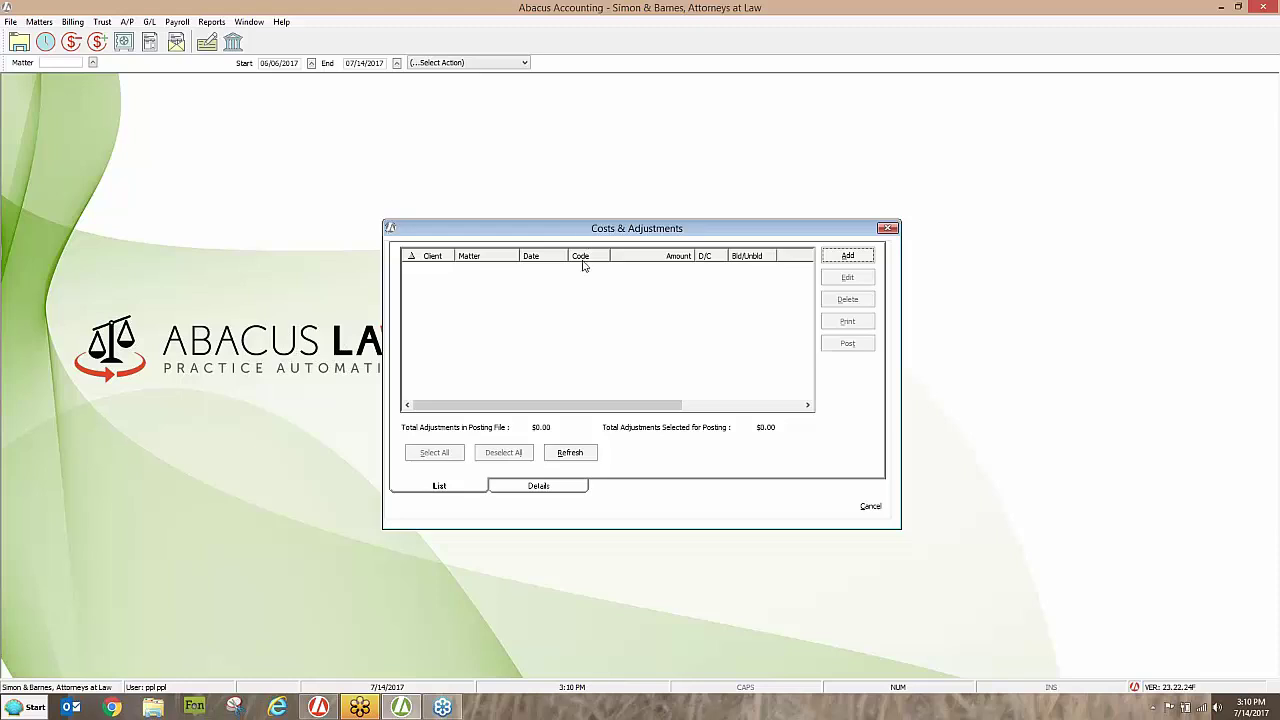
pyautogui.click(886, 228)
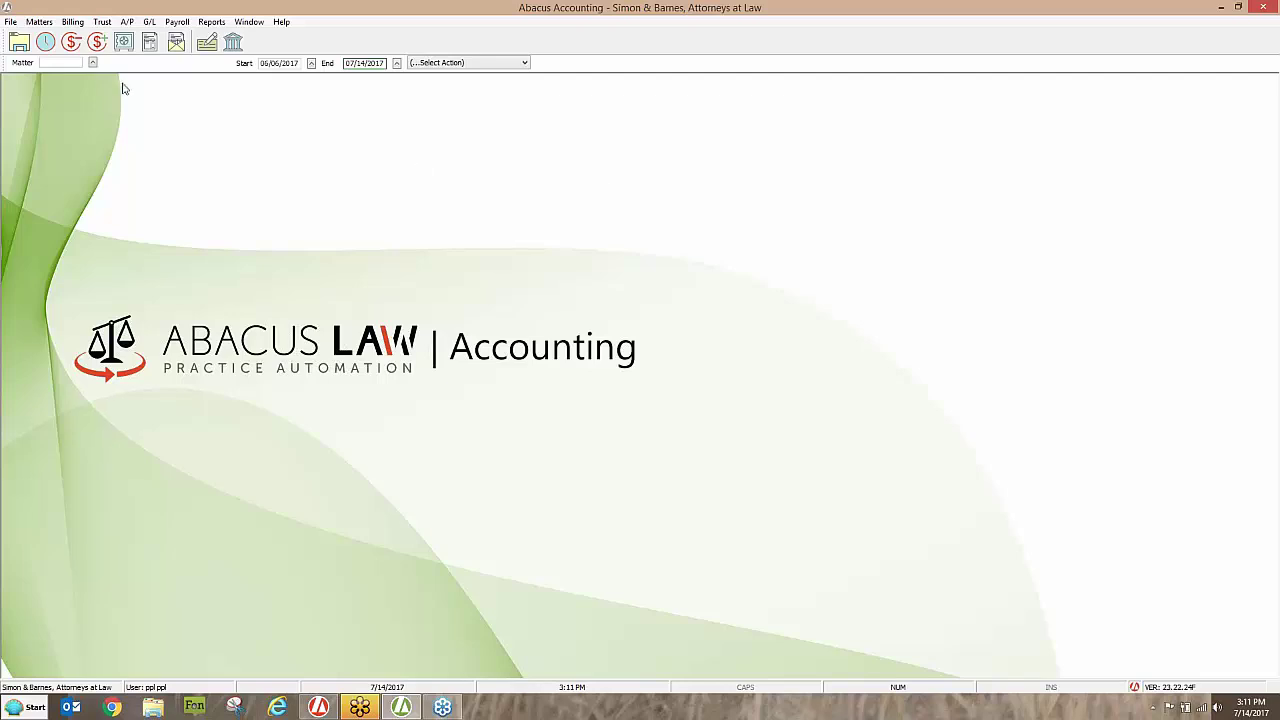
# Start a demand check payable to the vendor Clerk of the Court for $250.00.
pyautogui.click(127, 22)
pyautogui.click(178, 37)
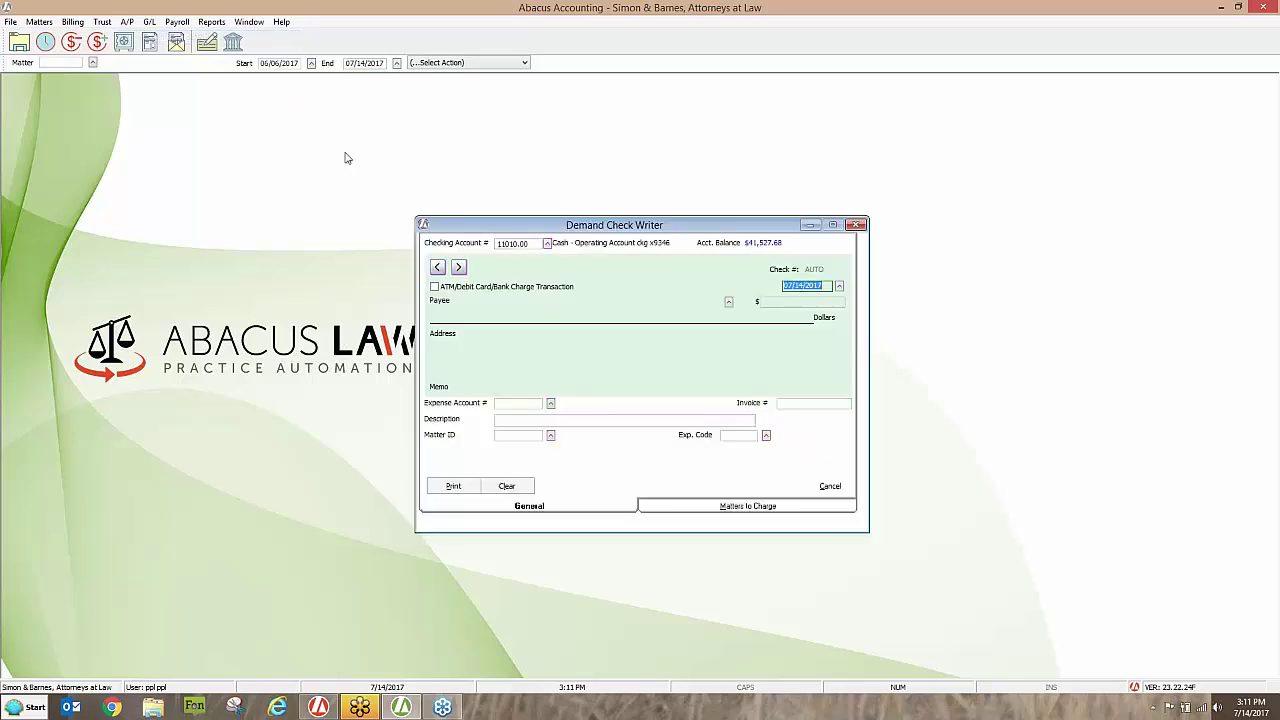
pyautogui.click(729, 304)
pyautogui.write('clerk')
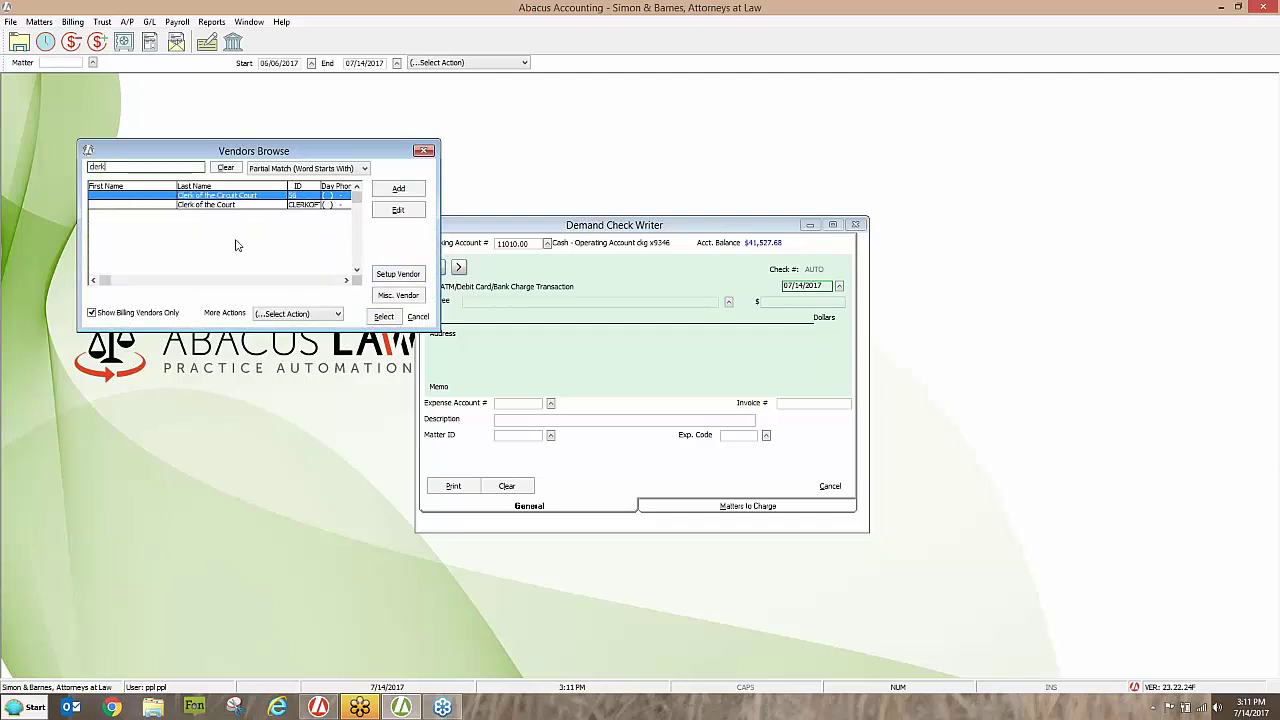
pyautogui.click(194, 206)
pyautogui.doubleClick(194, 206)
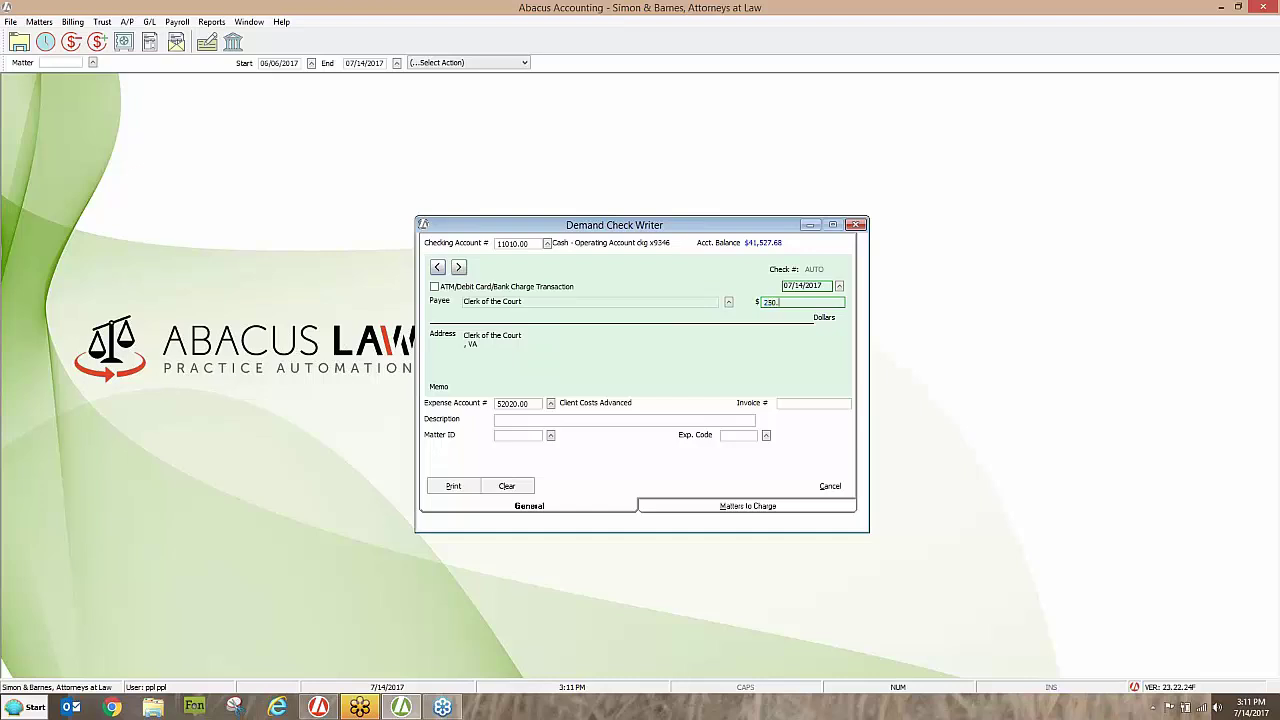
pyautogui.press('Tab')
# Describe the check as "filing fee" and charge it to matter 9029 under the FF (Filing Fee) expense code.
pyautogui.click(558, 421)
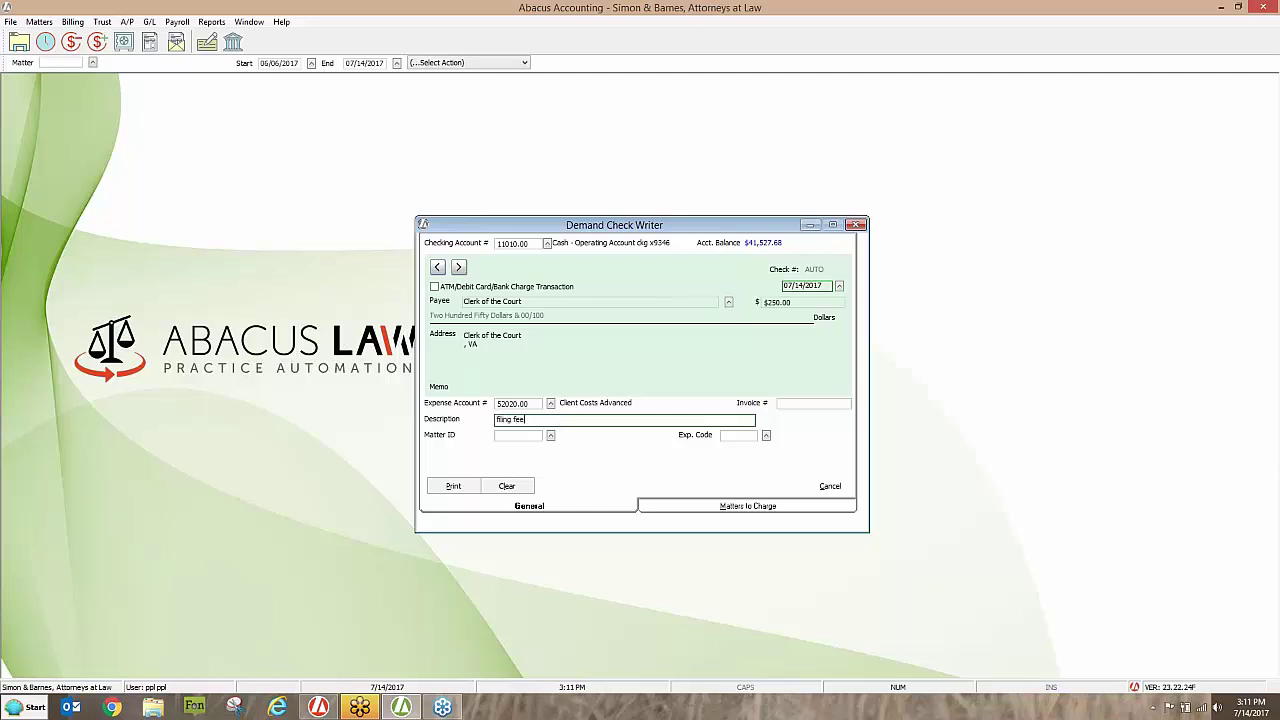
pyautogui.click(542, 435)
pyautogui.click(550, 437)
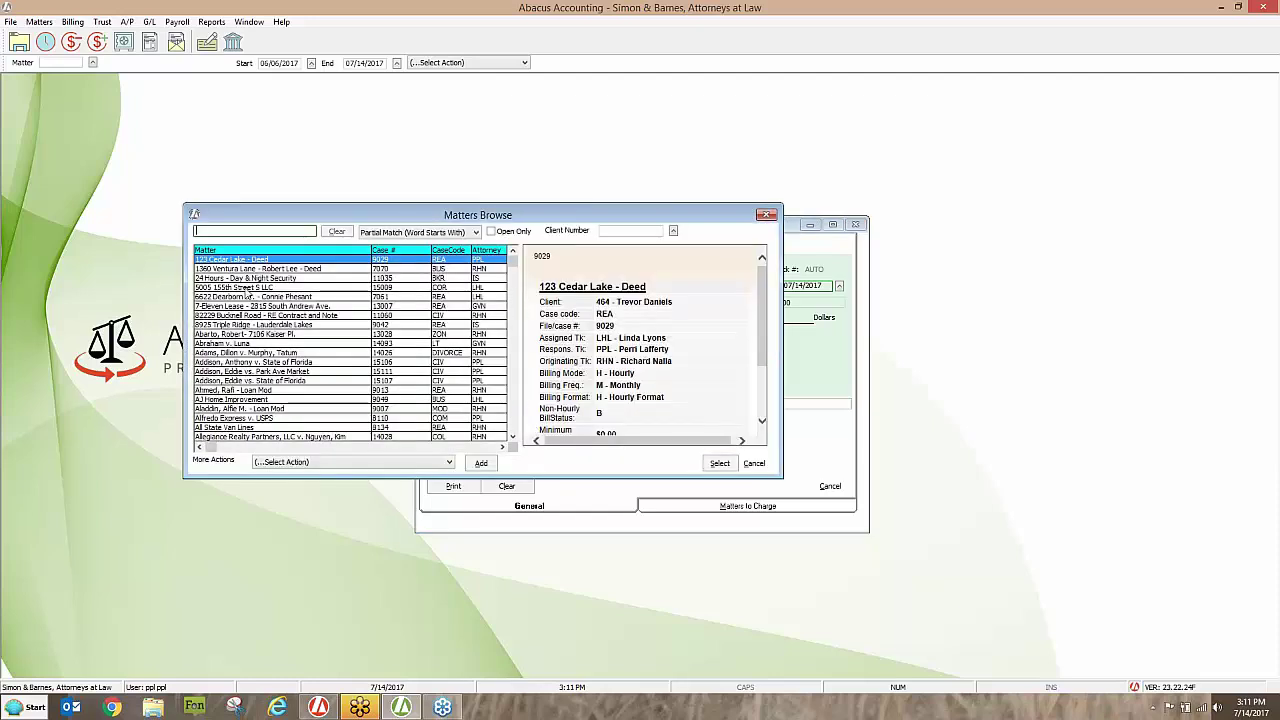
pyautogui.doubleClick(218, 262)
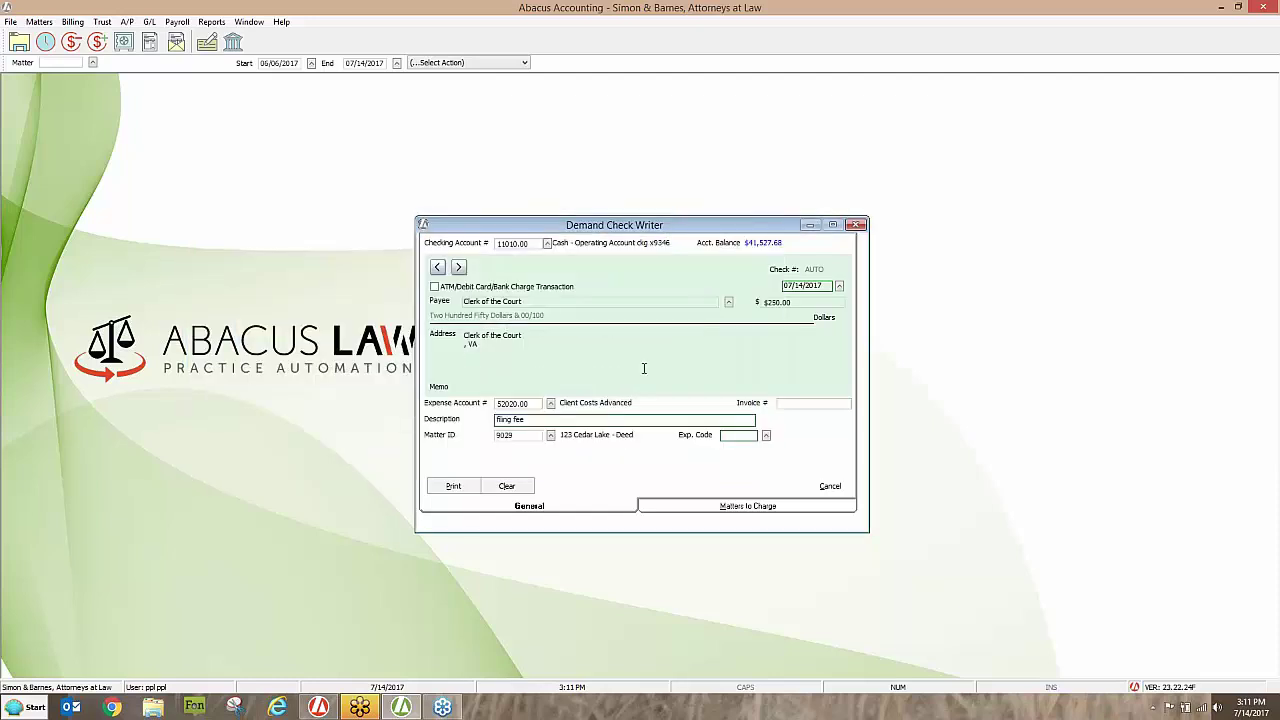
pyautogui.click(766, 437)
pyautogui.write('filing')
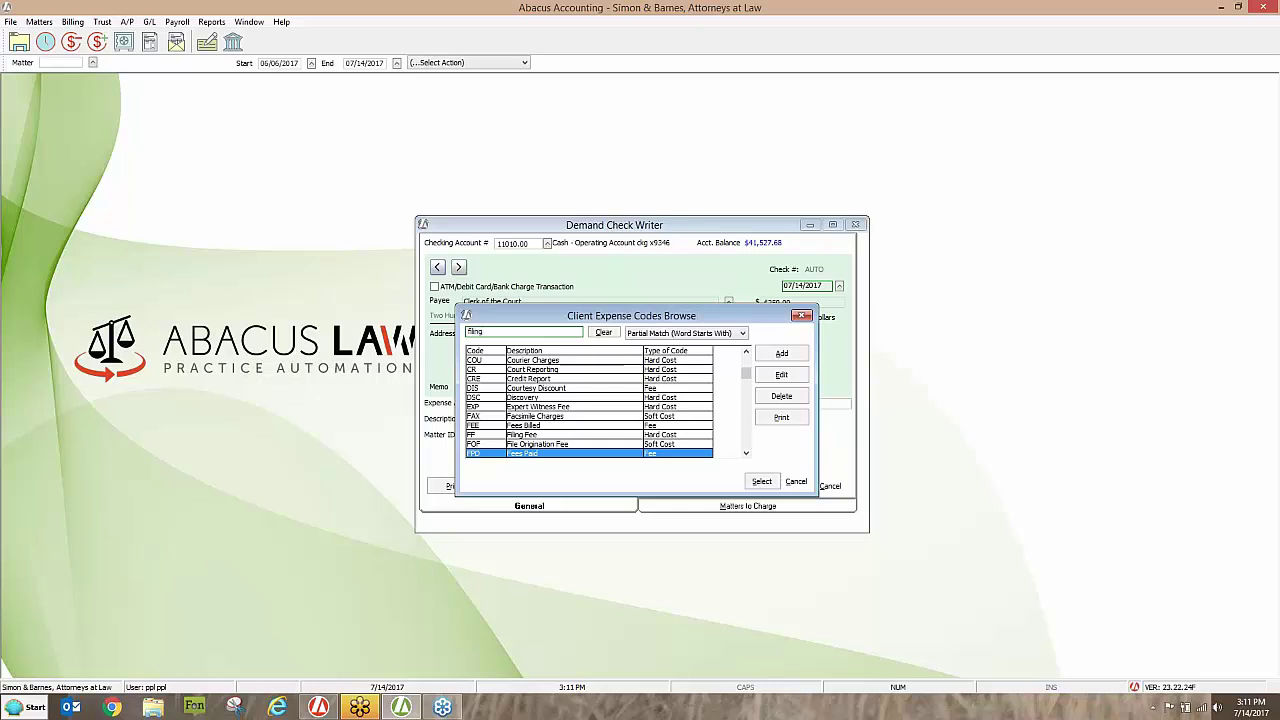
pyautogui.press('Return')
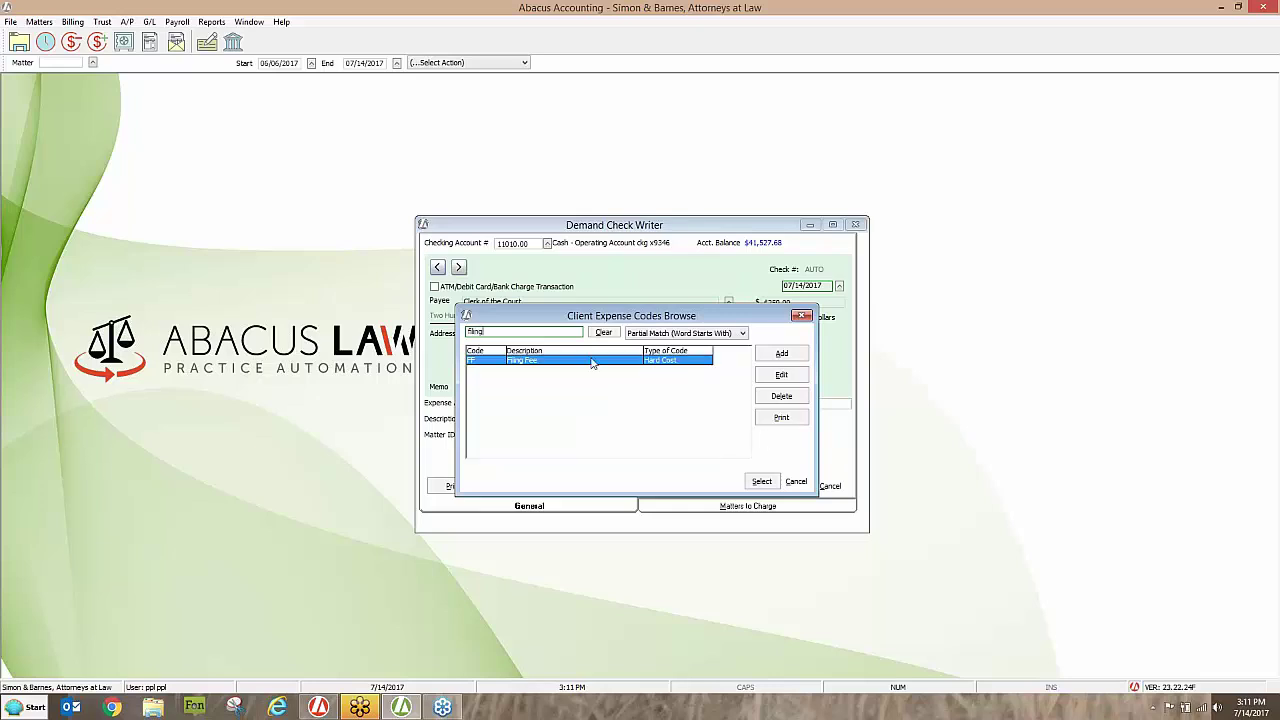
pyautogui.doubleClick(506, 362)
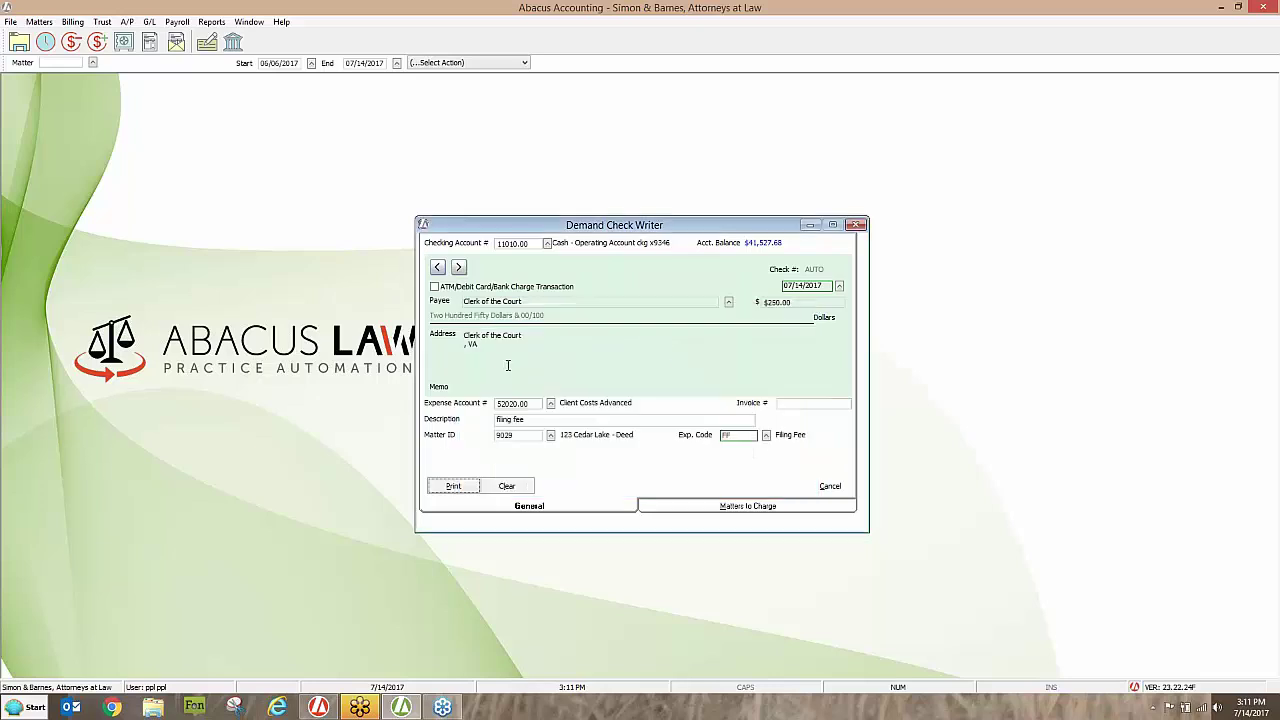
# Post the demand check without printing it and close the check writer.
pyautogui.click(455, 487)
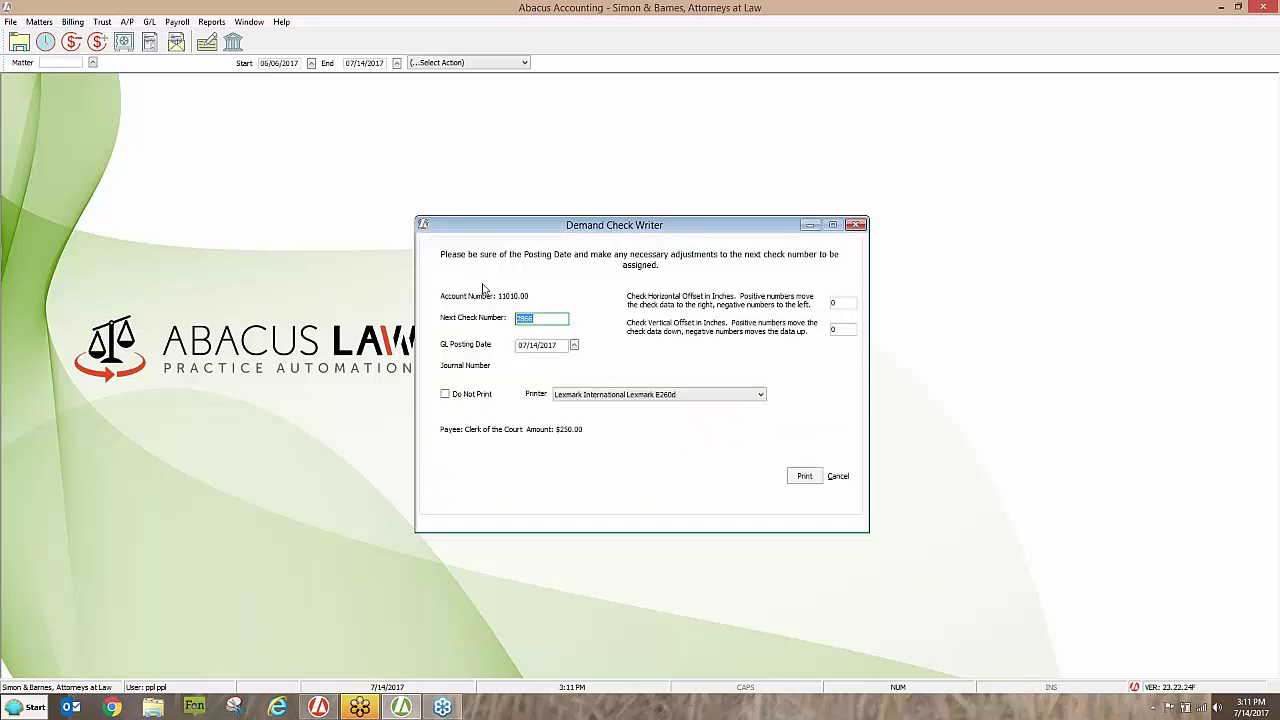
pyautogui.click(445, 395)
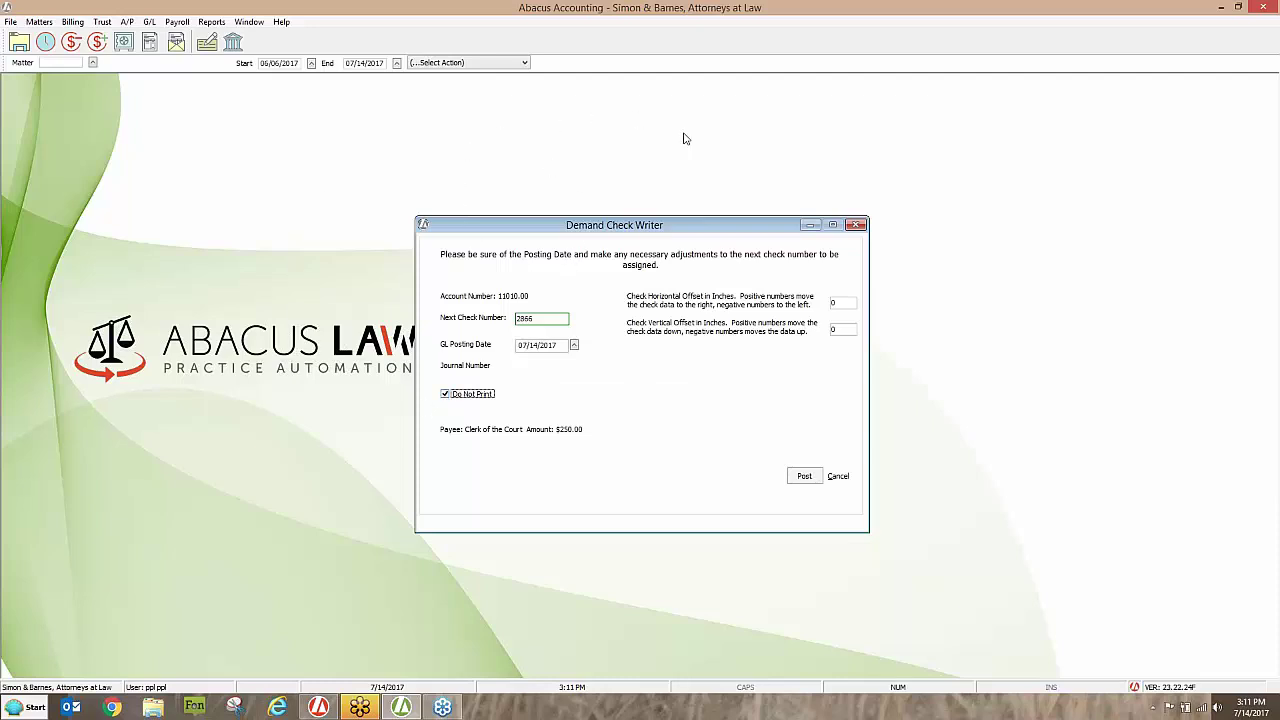
pyautogui.click(556, 345)
pyautogui.click(804, 476)
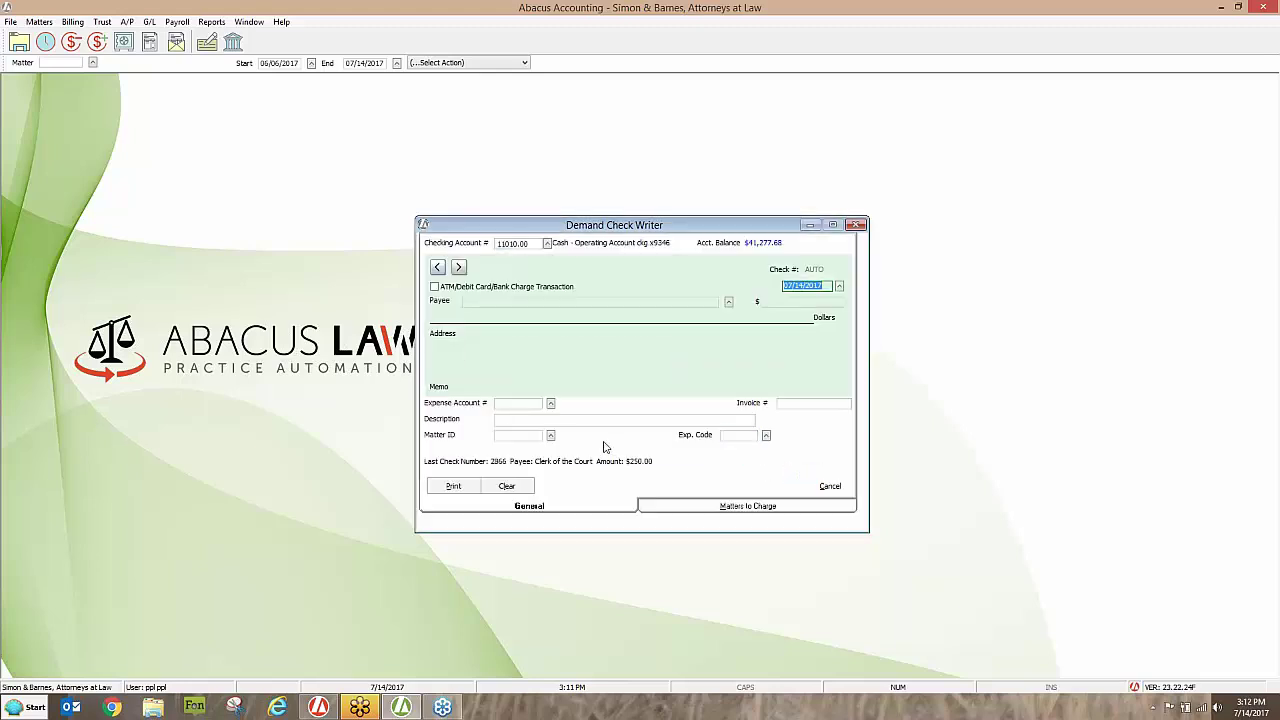
pyautogui.click(857, 225)
# Check the billing detail of matter 9029 for the filing fee charge dated 07/14/2017.
pyautogui.click(39, 22)
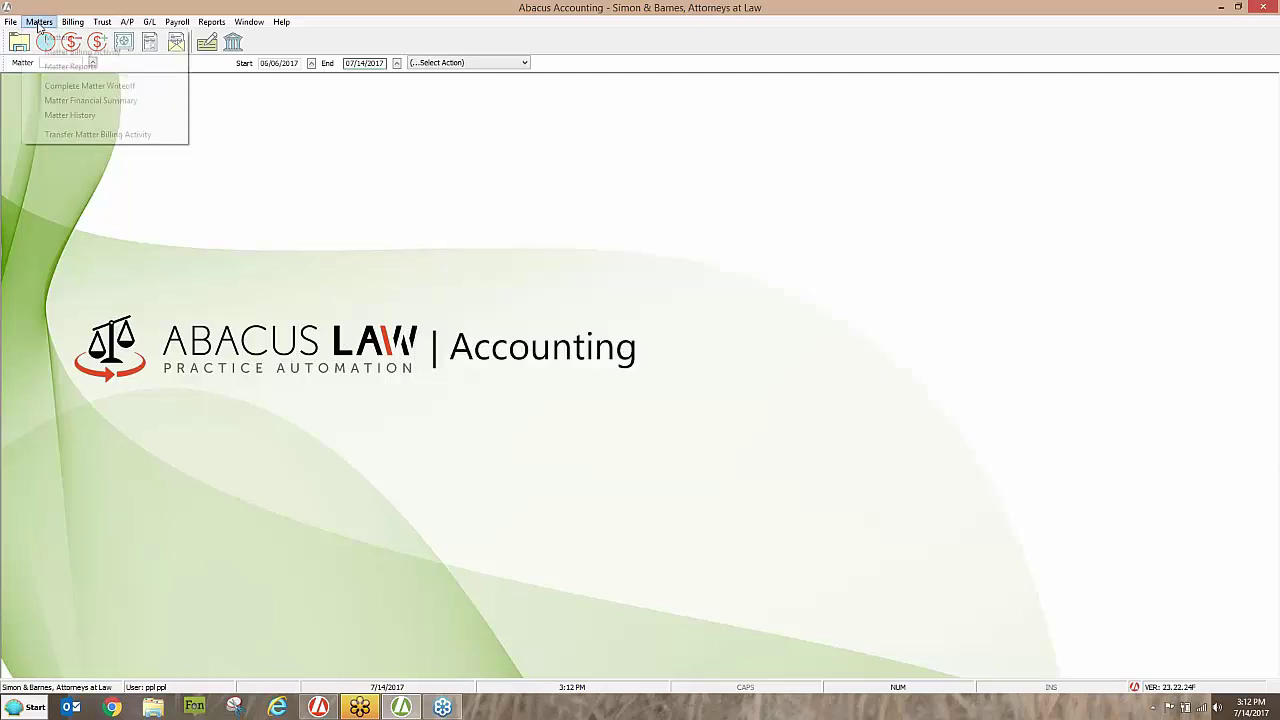
pyautogui.click(82, 51)
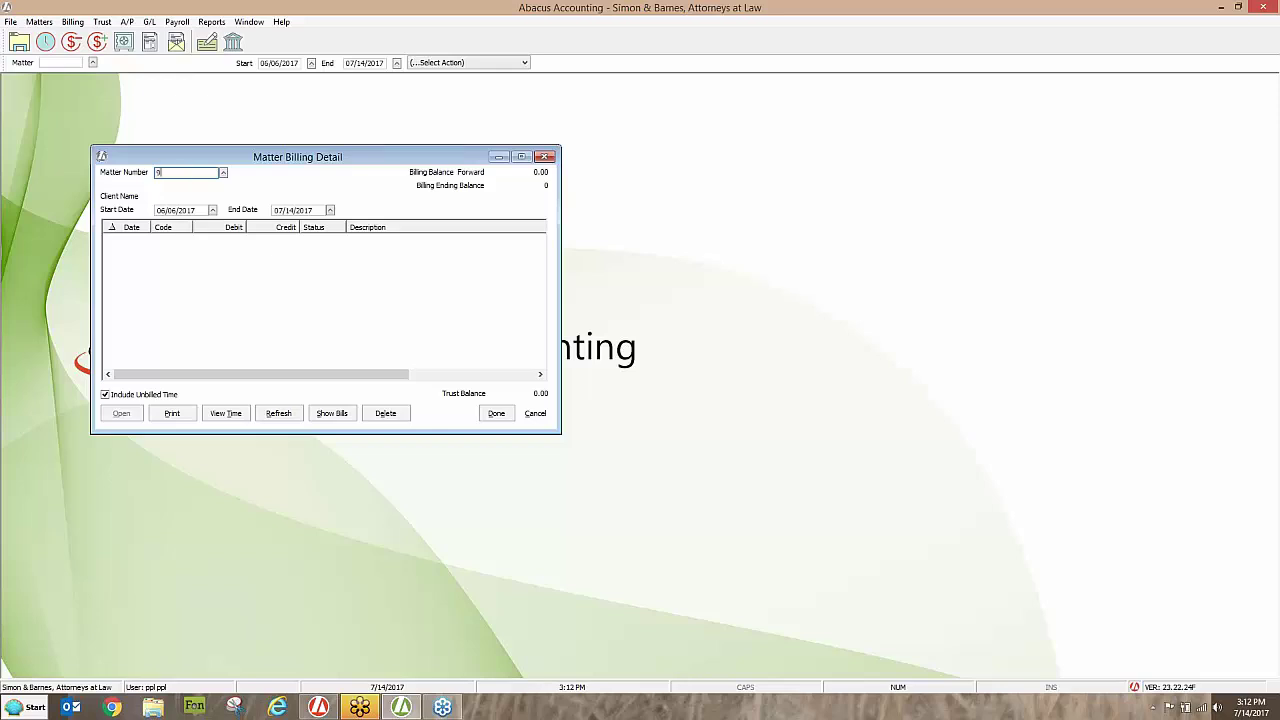
pyautogui.press('Tab')
pyautogui.scroll(-1, 541, 242)
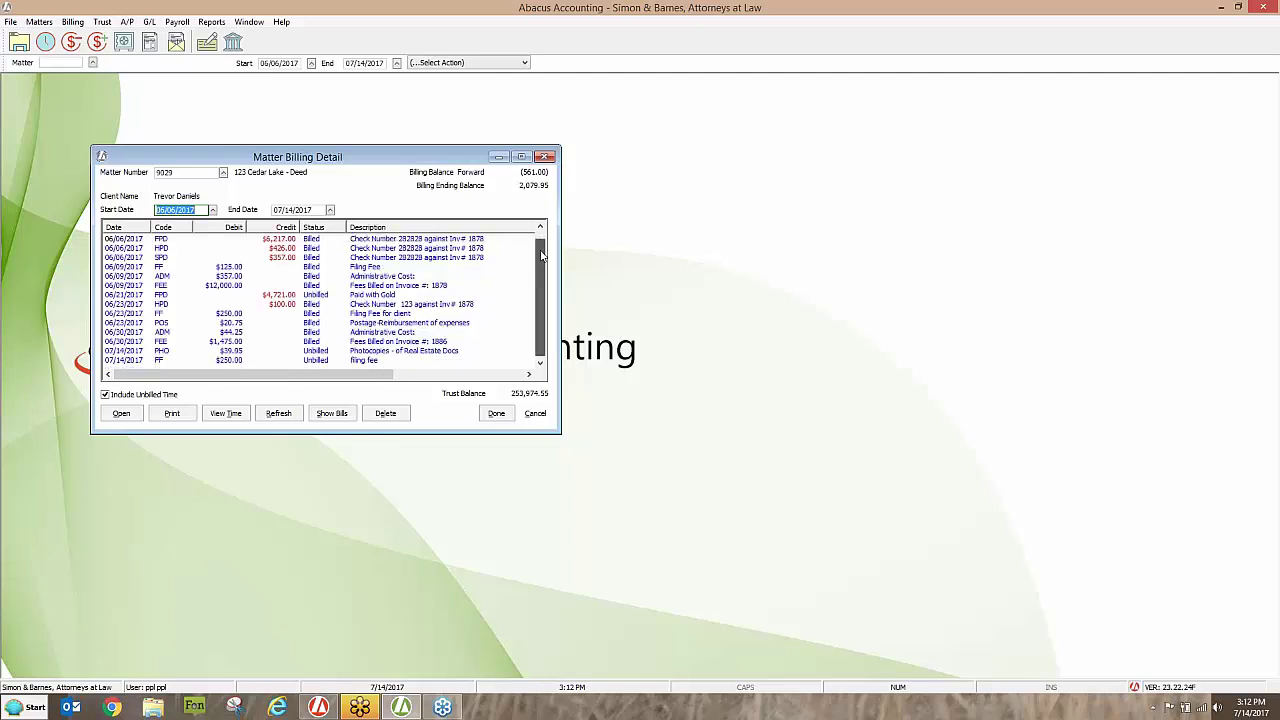
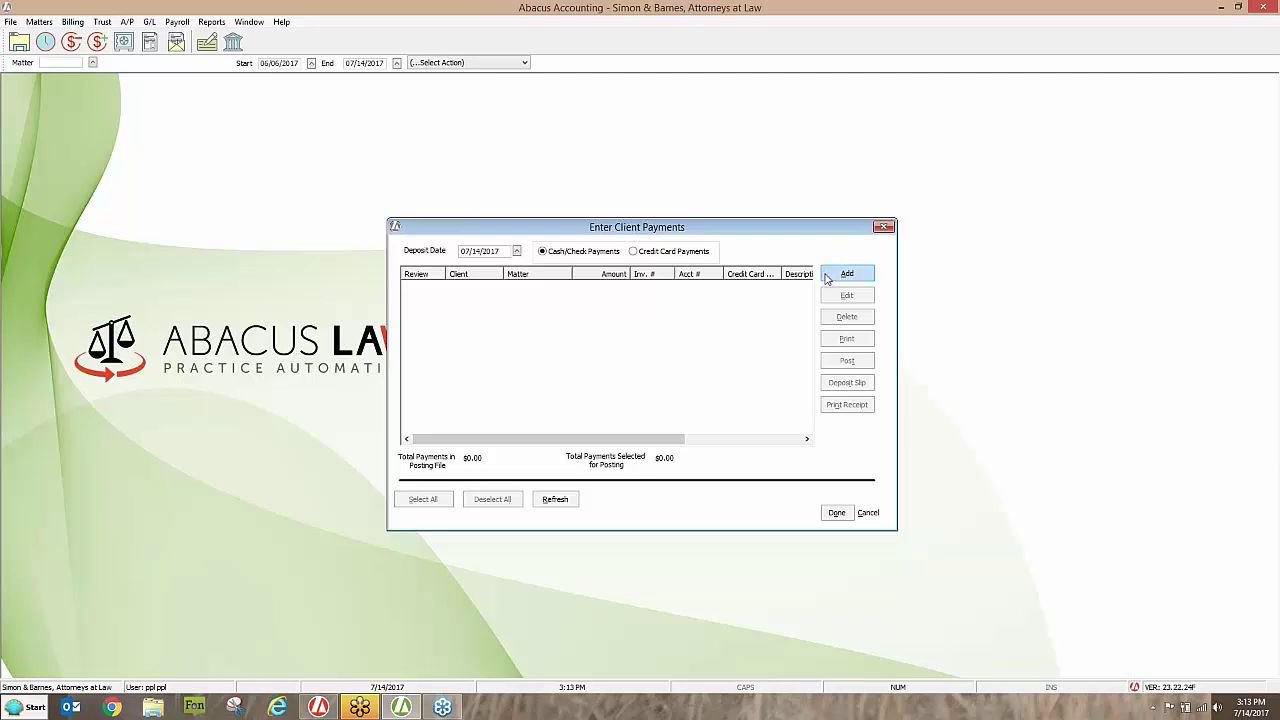
# Add a new client payment and assign it to matter 9029.
pyautogui.click(836, 278)
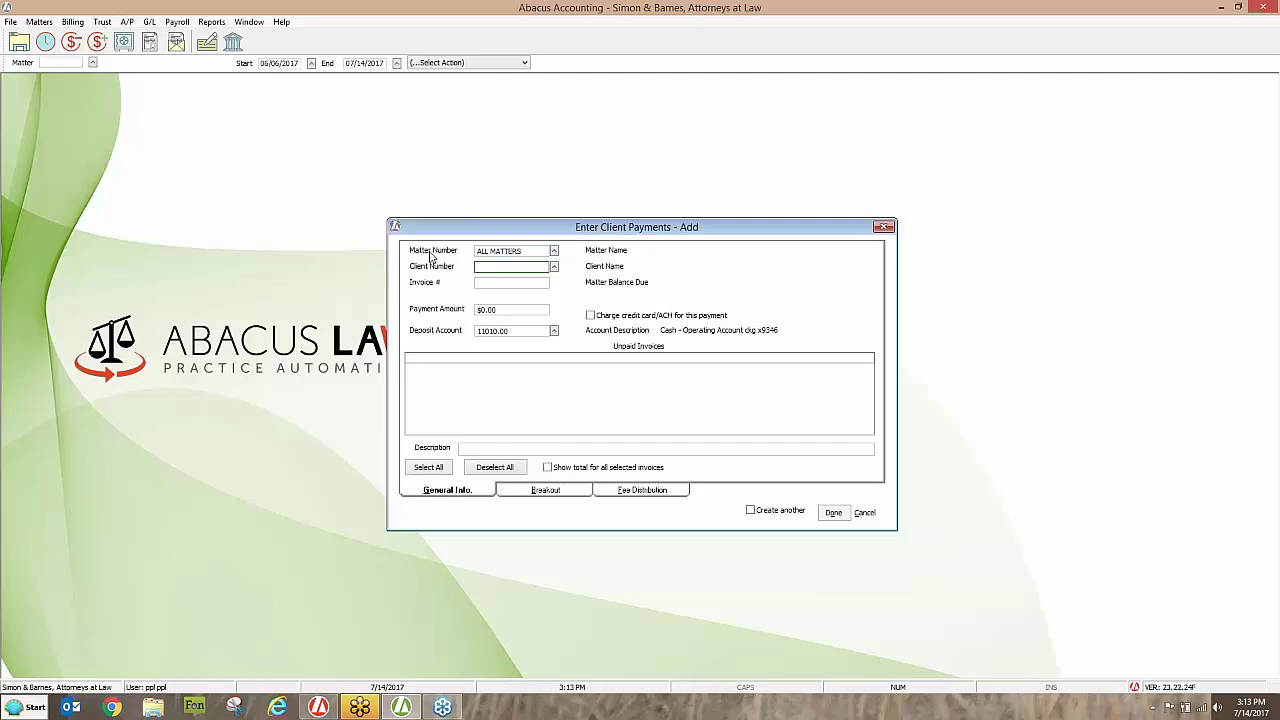
pyautogui.click(553, 250)
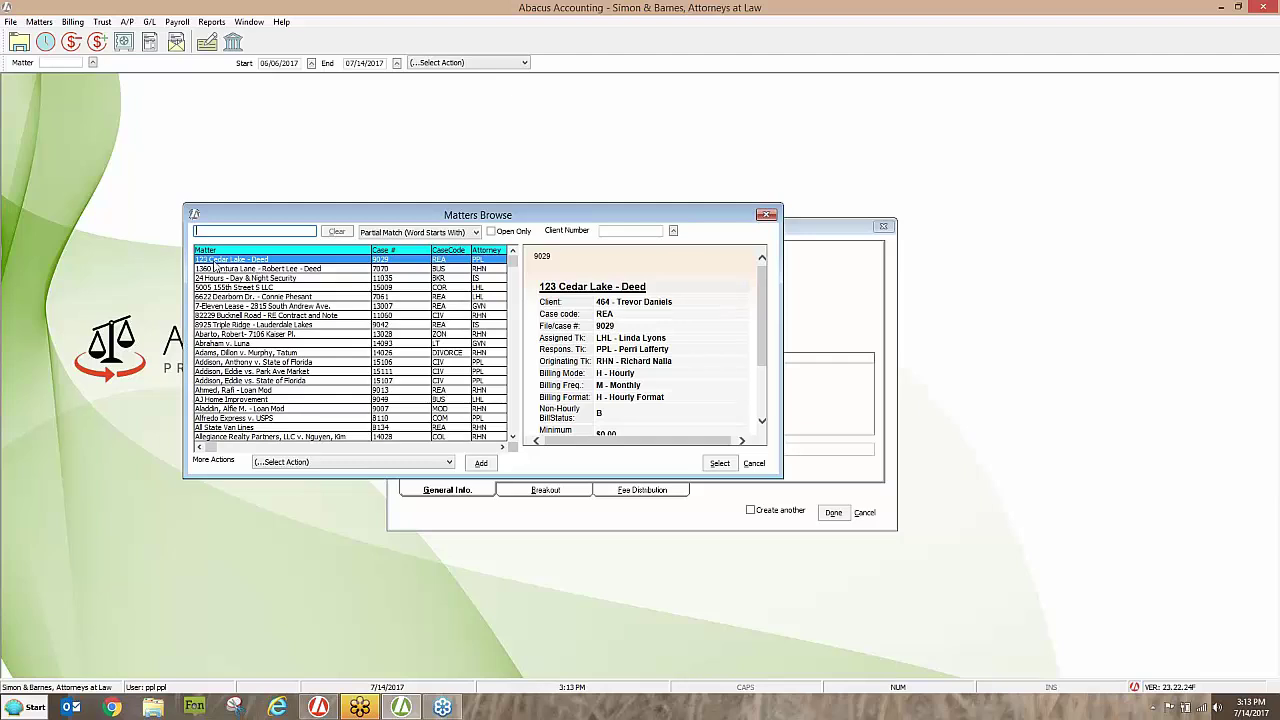
pyautogui.doubleClick(281, 261)
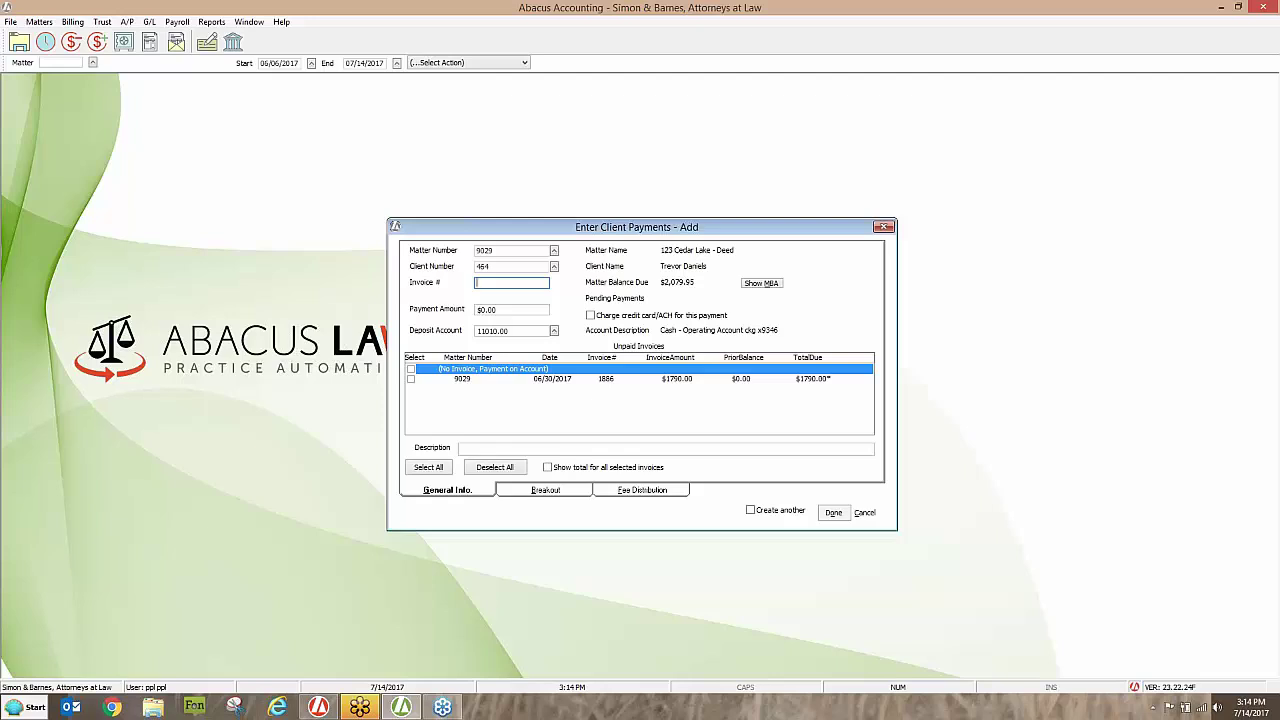
# Try applying the payment to the 06/30/2017 invoice by its number, and clear the invoice number and payment amount.
pyautogui.write('86')
pyautogui.press('Tab')
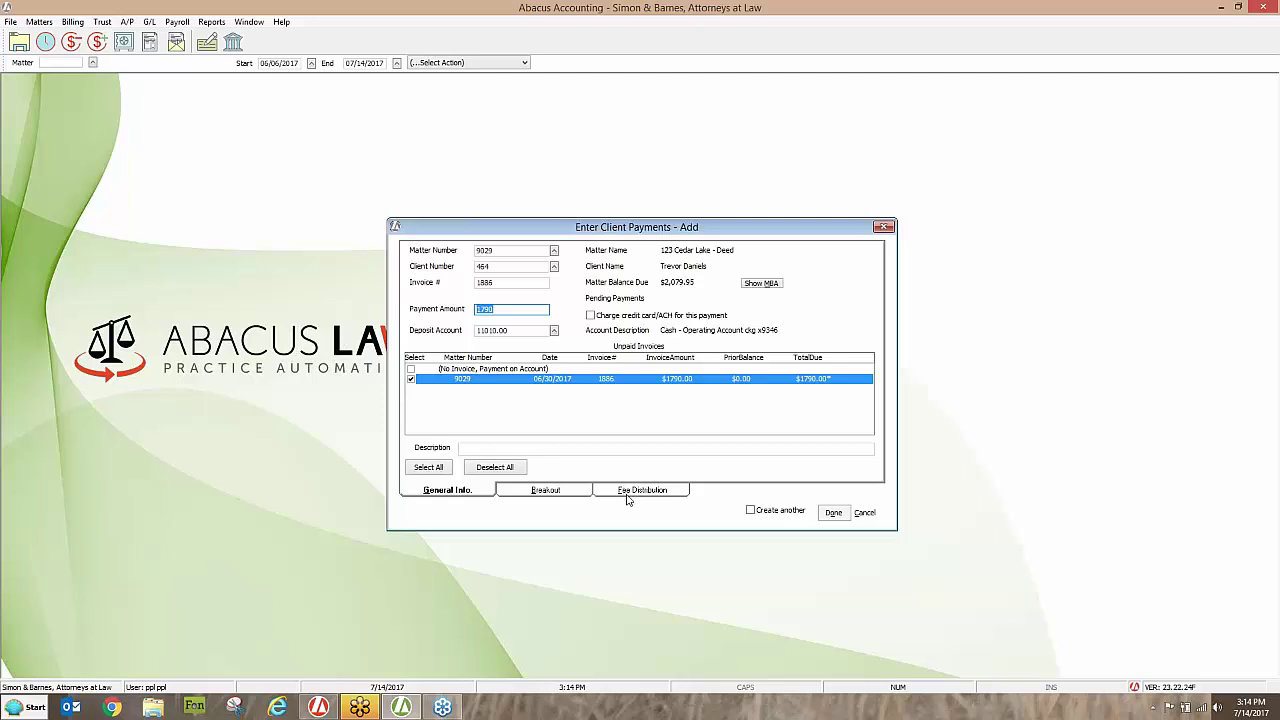
pyautogui.click(493, 282)
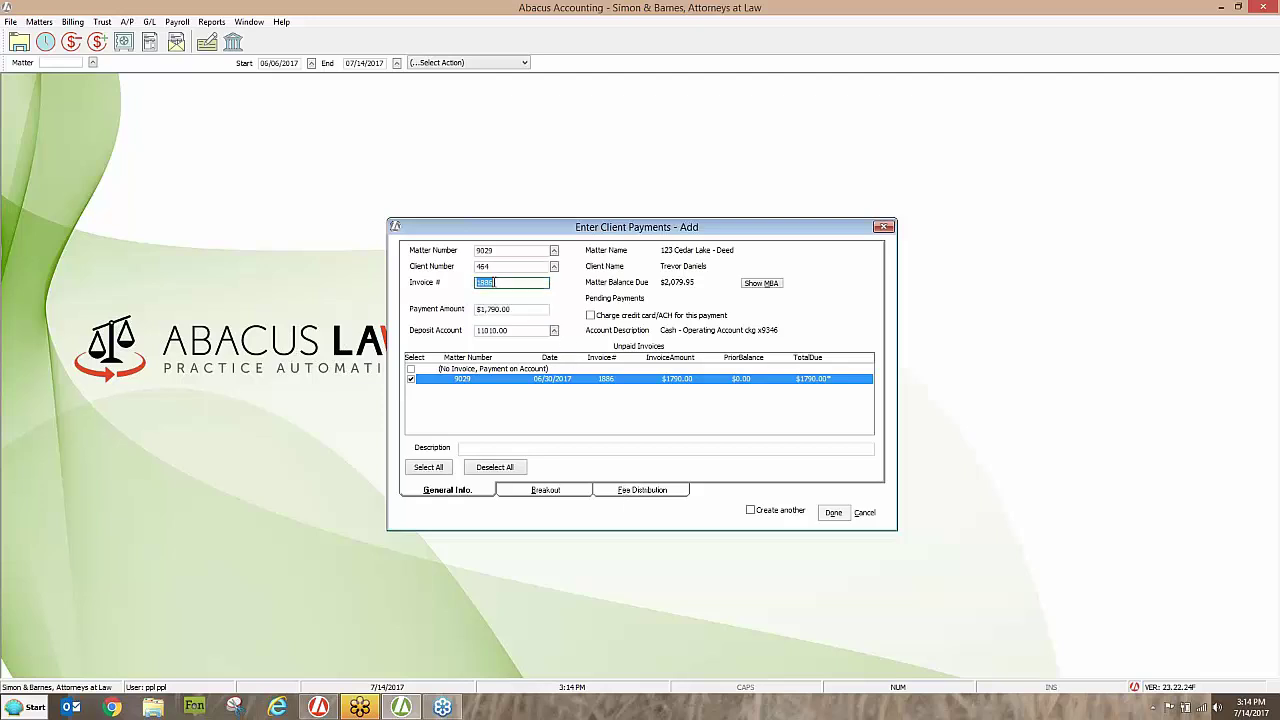
pyautogui.press('BackSpace')
pyautogui.doubleClick(515, 308)
pyautogui.press('BackSpace')
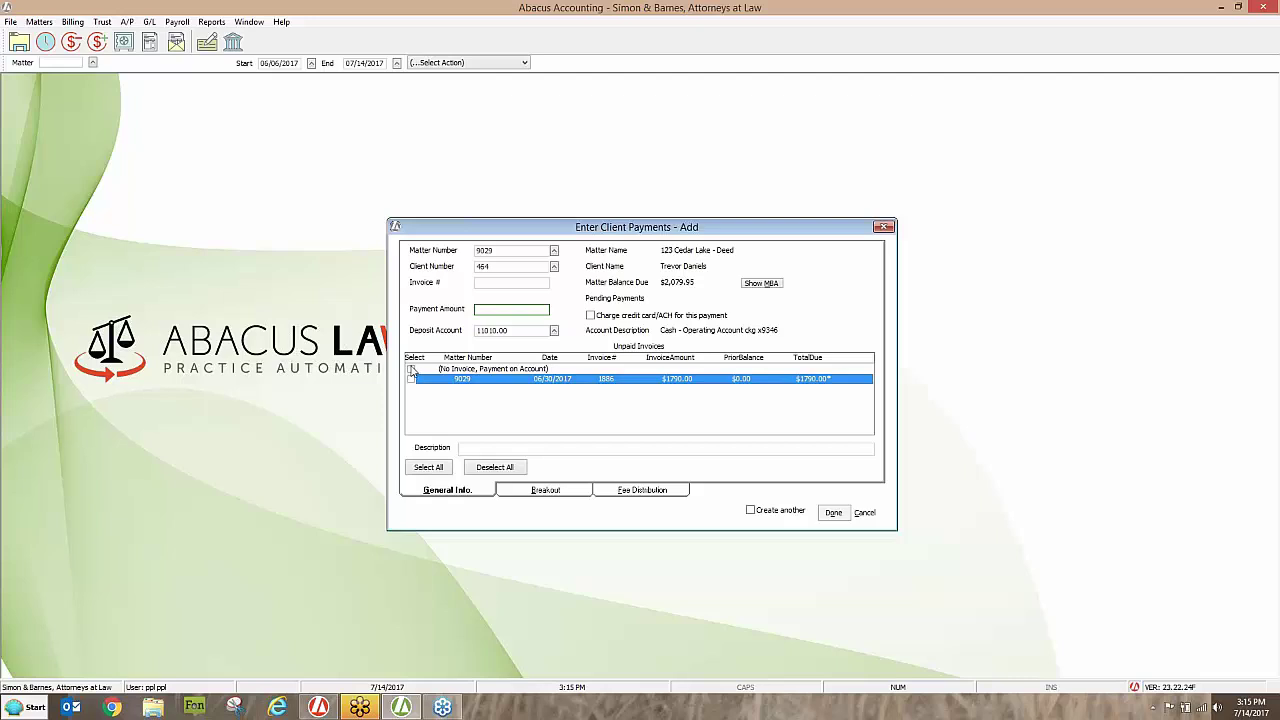
# Try selecting the 06/30/2017 invoice together with the payment on account, and keep only the payment on account selected.
pyautogui.click(411, 370)
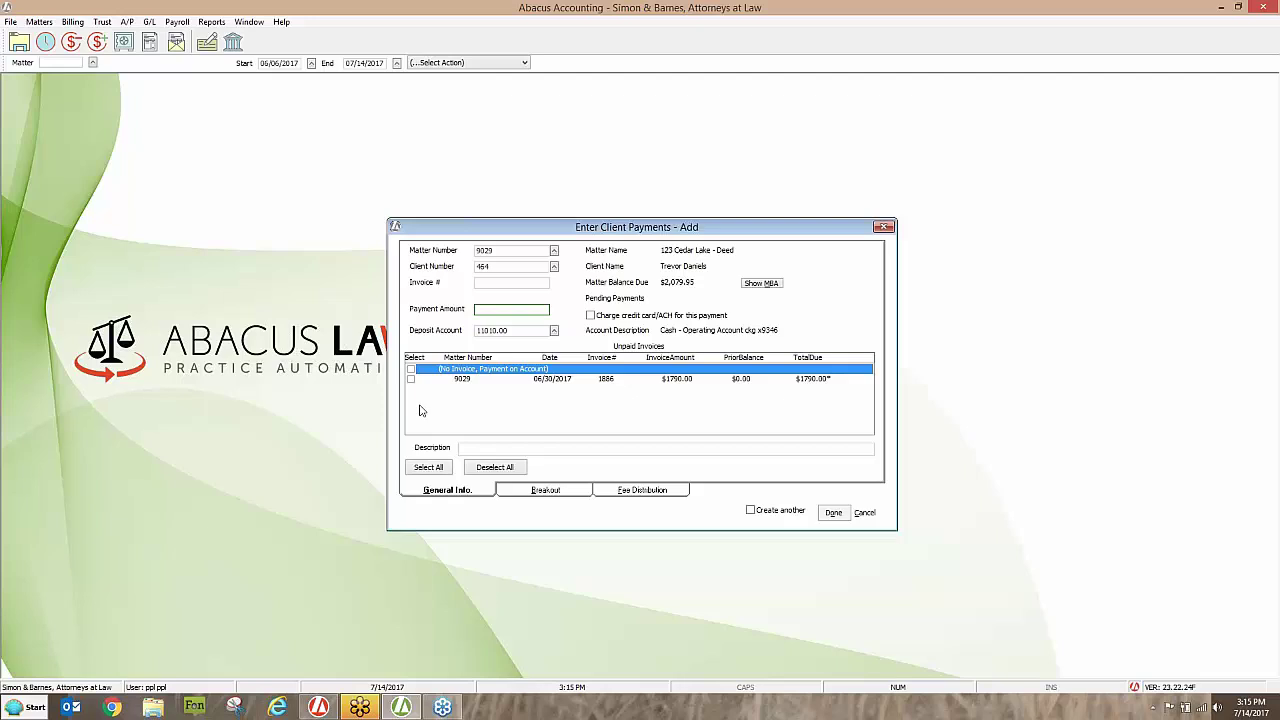
pyautogui.click(493, 251)
pyautogui.click(411, 380)
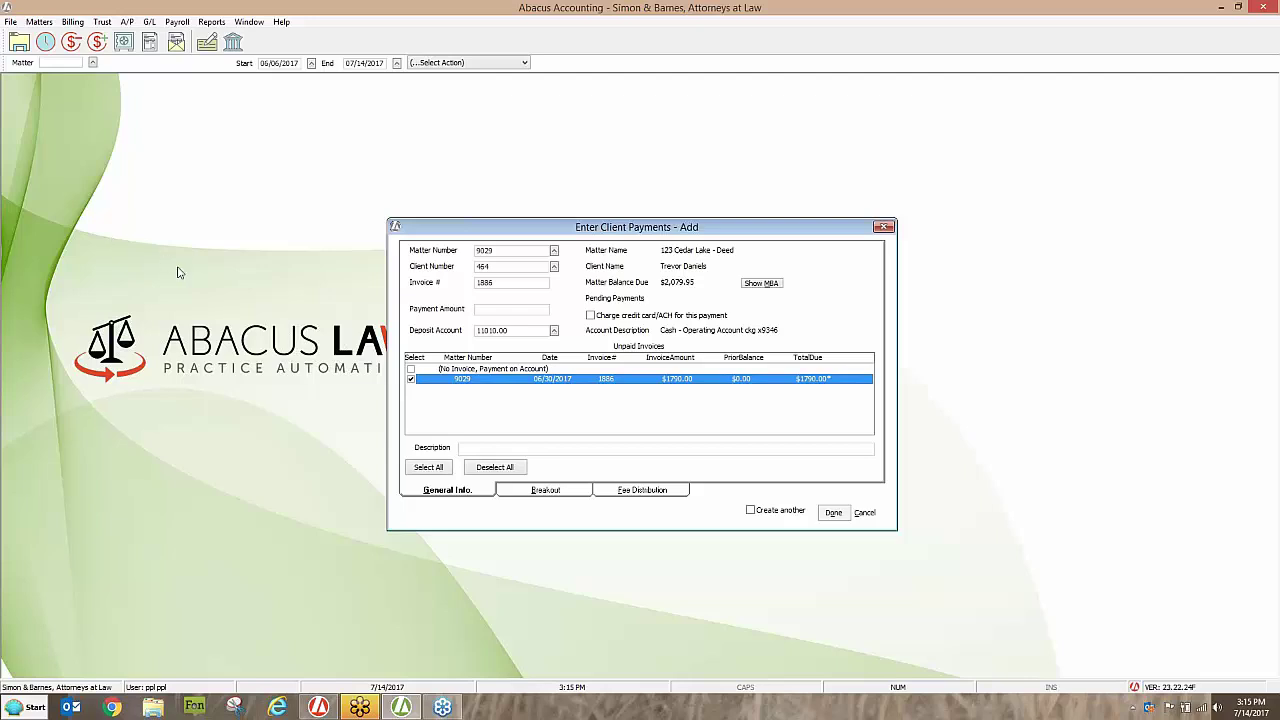
pyautogui.click(410, 369)
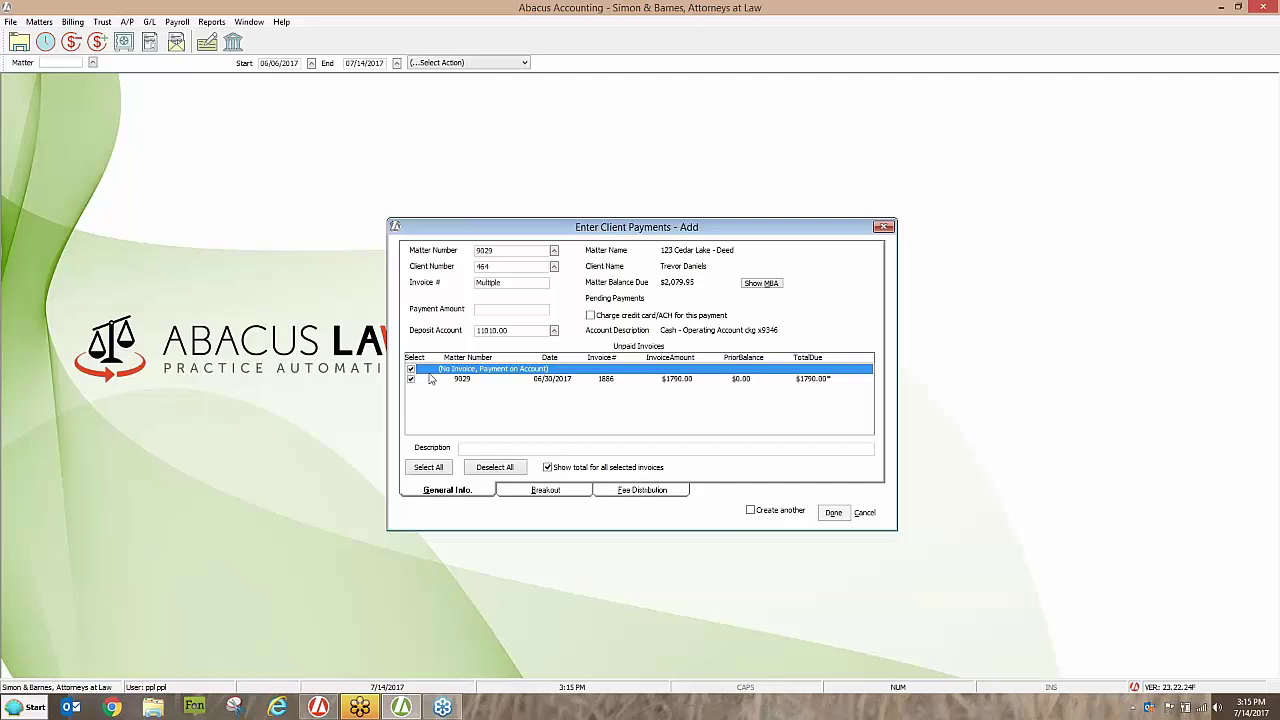
pyautogui.click(431, 379)
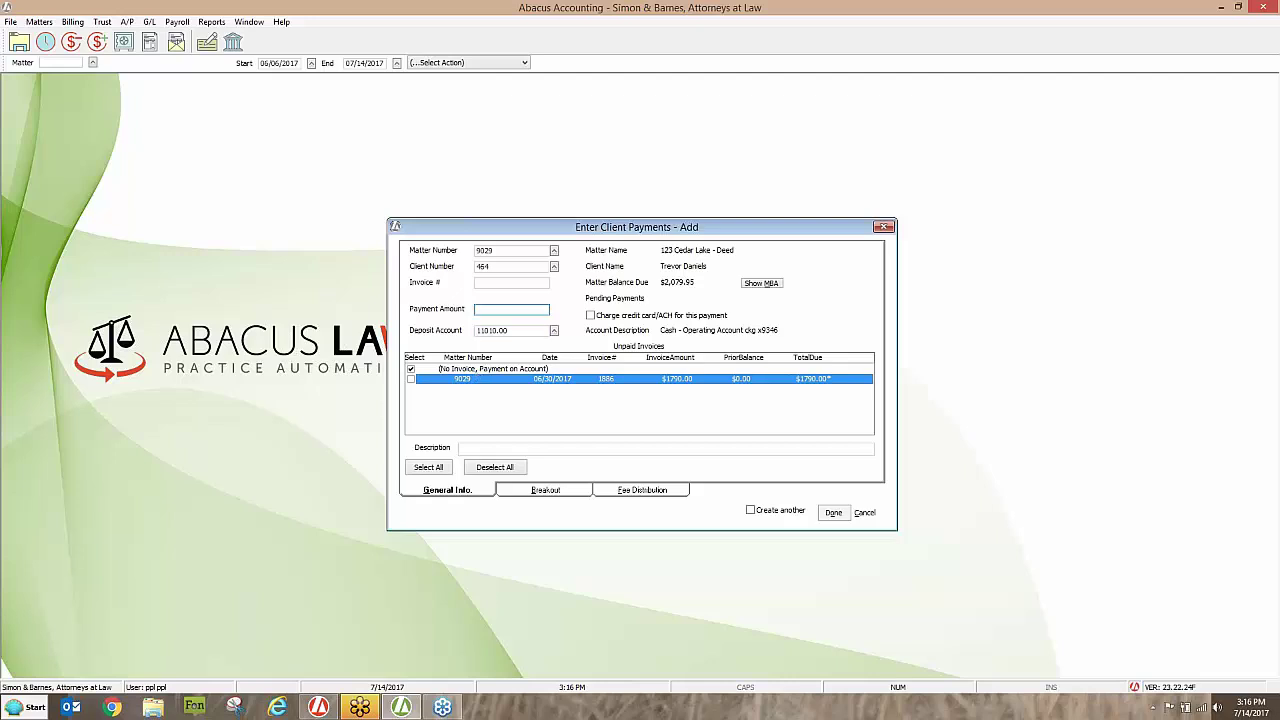
# Set the payment amount to $1,790.00 and apply it to the 06/30/2017 invoice instead of as a payment on account.
pyautogui.click(491, 309)
pyautogui.write('1790.00')
pyautogui.press('Tab')
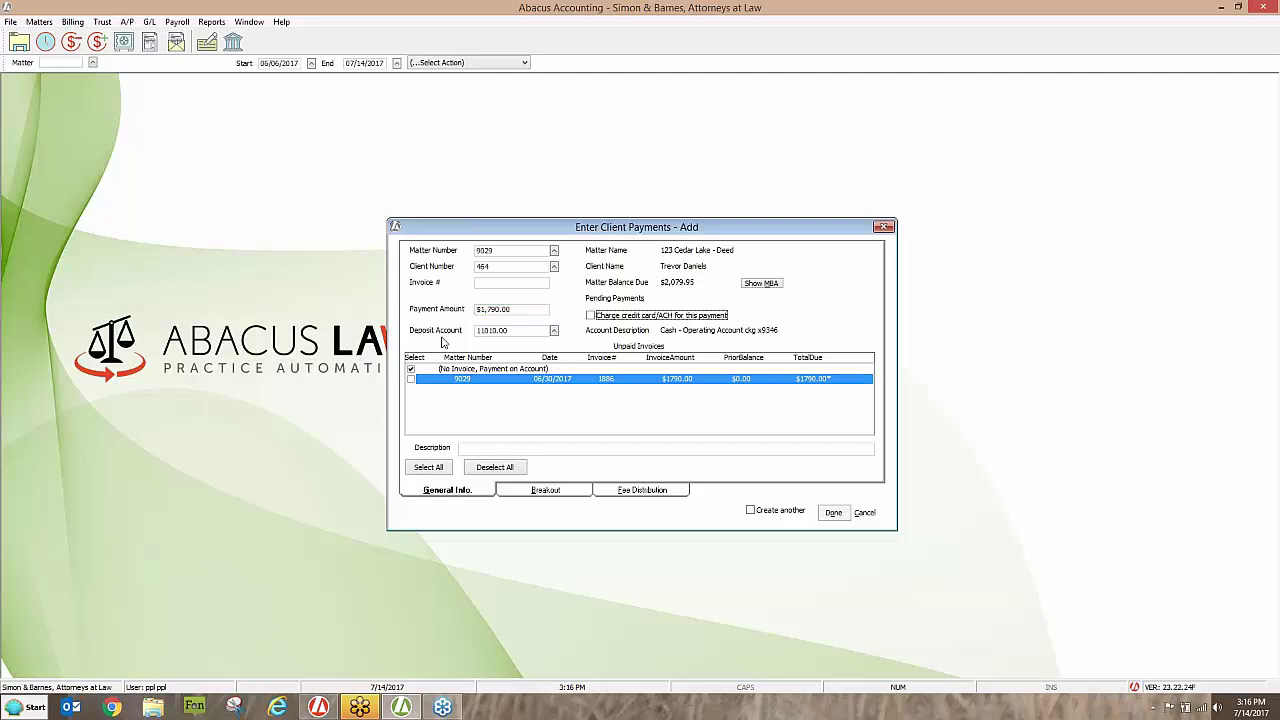
pyautogui.click(410, 371)
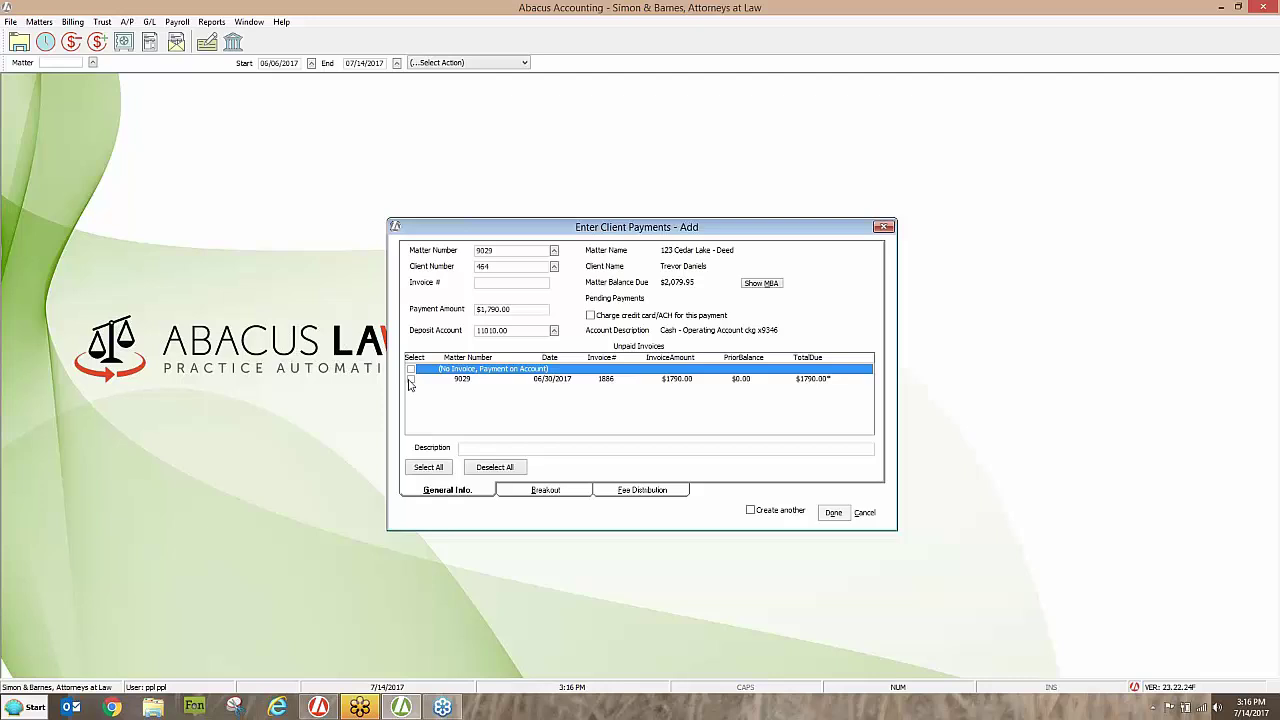
pyautogui.click(410, 379)
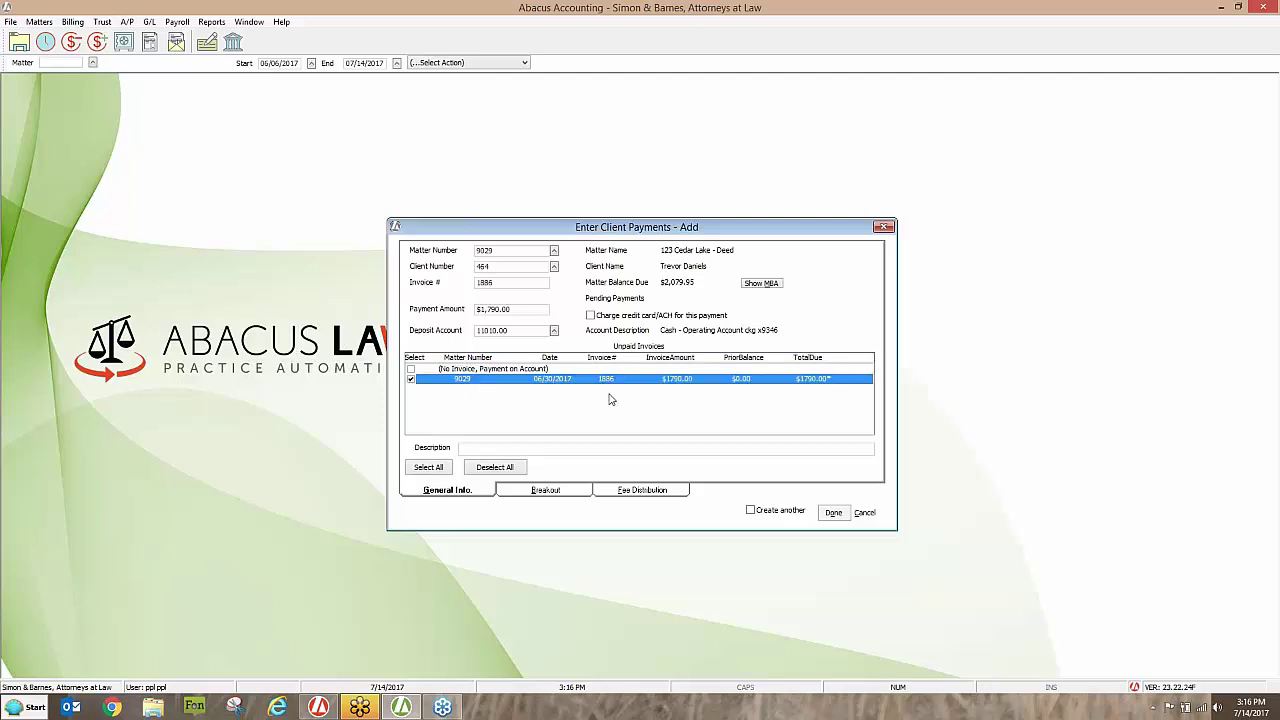
pyautogui.click(510, 331)
pyautogui.press('Tab')
pyautogui.click(533, 331)
pyautogui.click(103, 22)
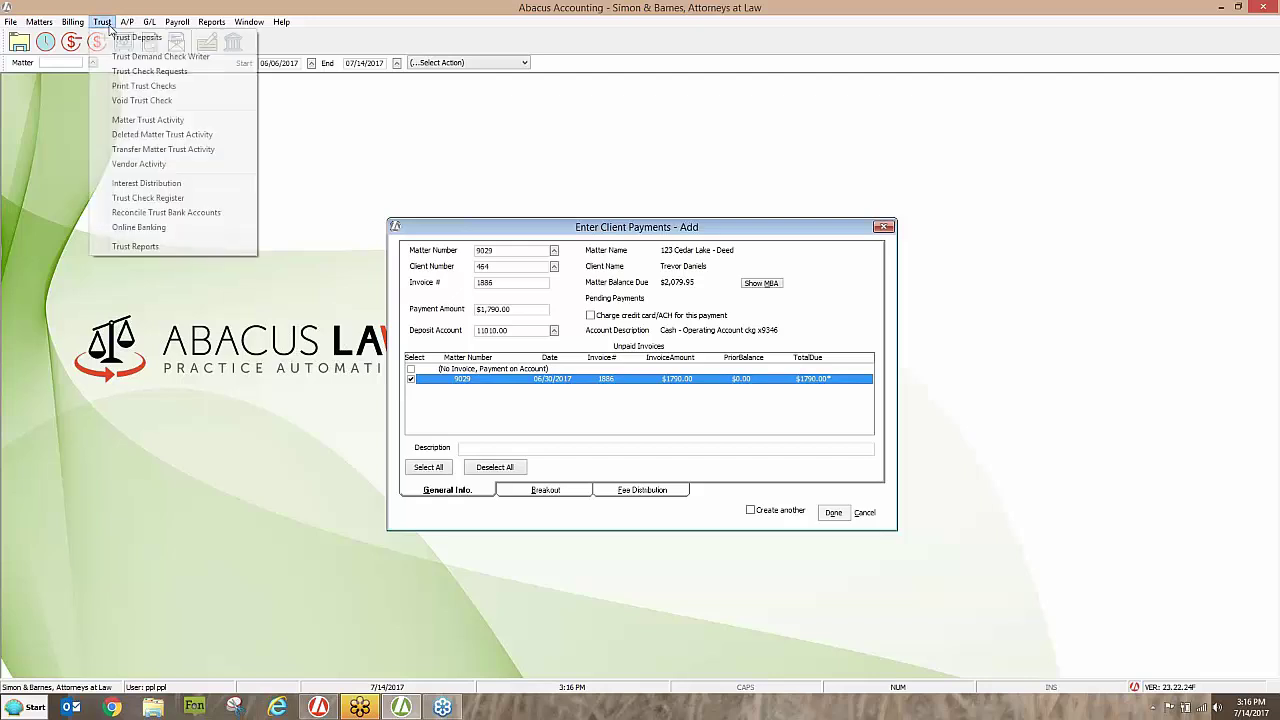
pyautogui.click(290, 104)
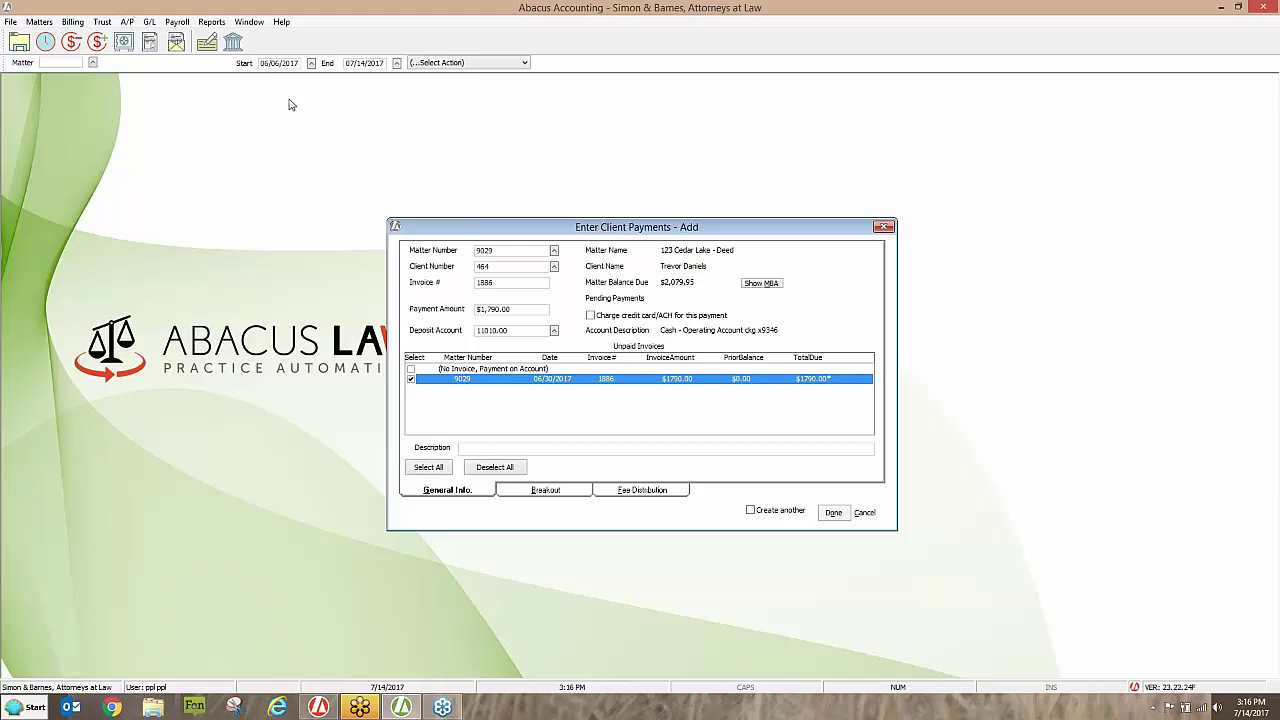
# Enter "Check Number 4578" as the description of the $1,790.00 payment.
pyautogui.click(483, 262)
pyautogui.click(489, 308)
pyautogui.moveTo(460, 448); pyautogui.dragTo(502, 448)
pyautogui.click(514, 449)
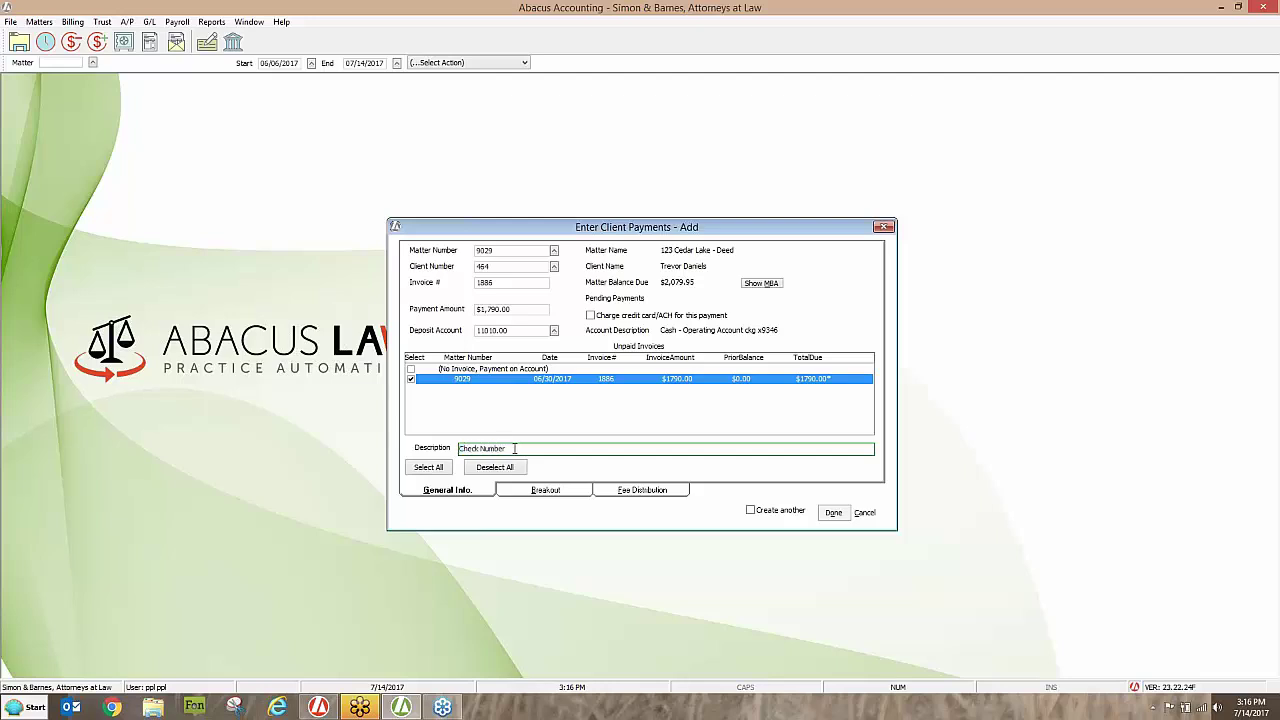
pyautogui.write('4578')
# Review the payment's cost and fee breakout and its timekeeper fee distribution, and save the $1,790.00 payment.
pyautogui.click(548, 490)
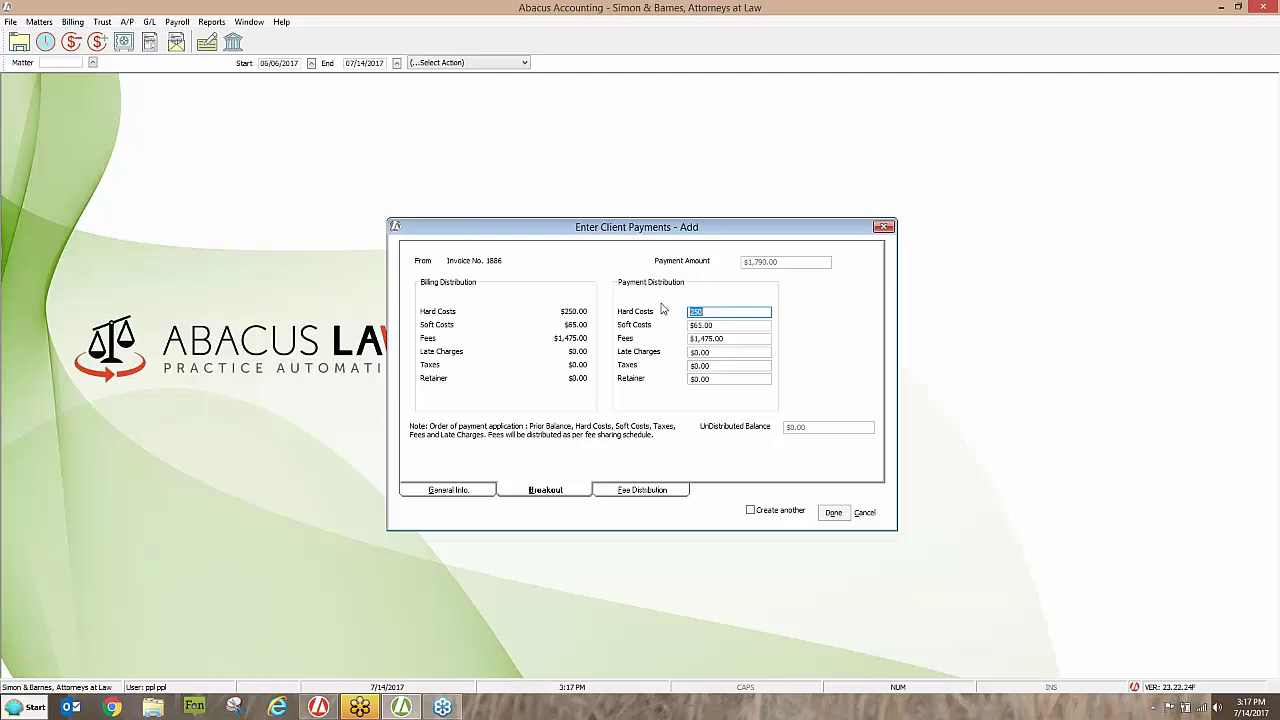
pyautogui.click(642, 489)
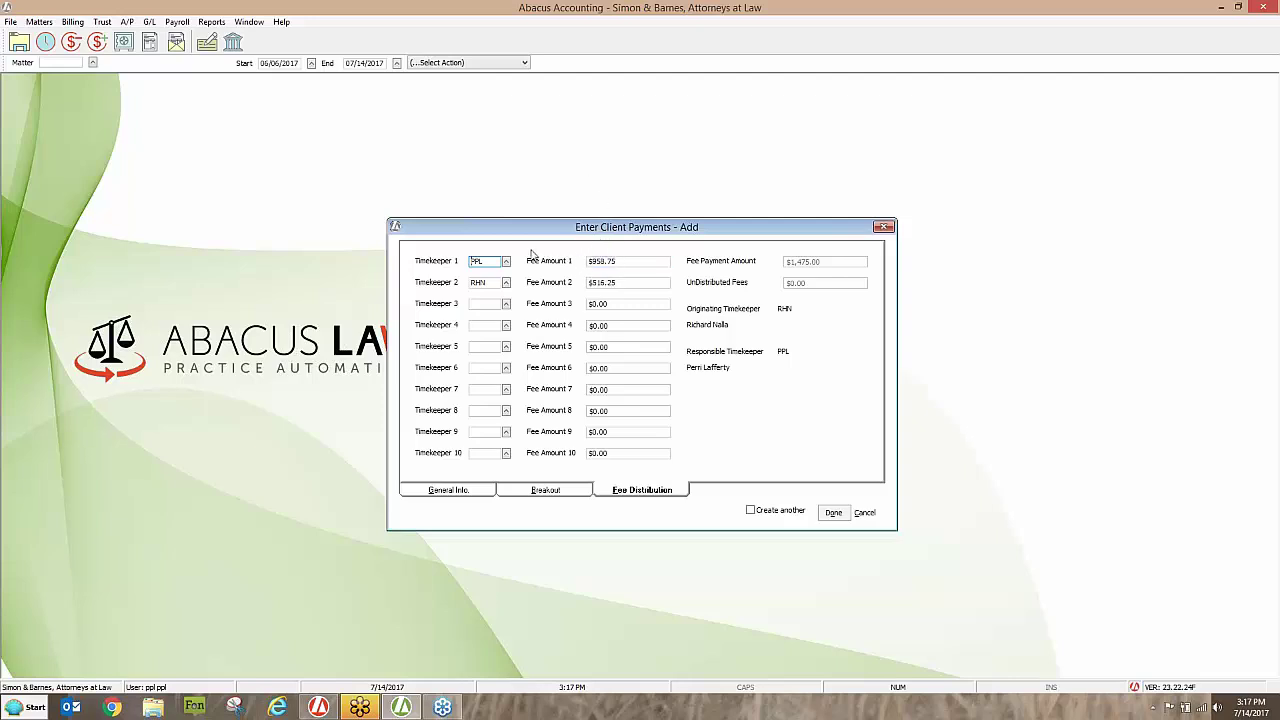
pyautogui.click(488, 284)
pyautogui.click(472, 261)
pyautogui.click(834, 513)
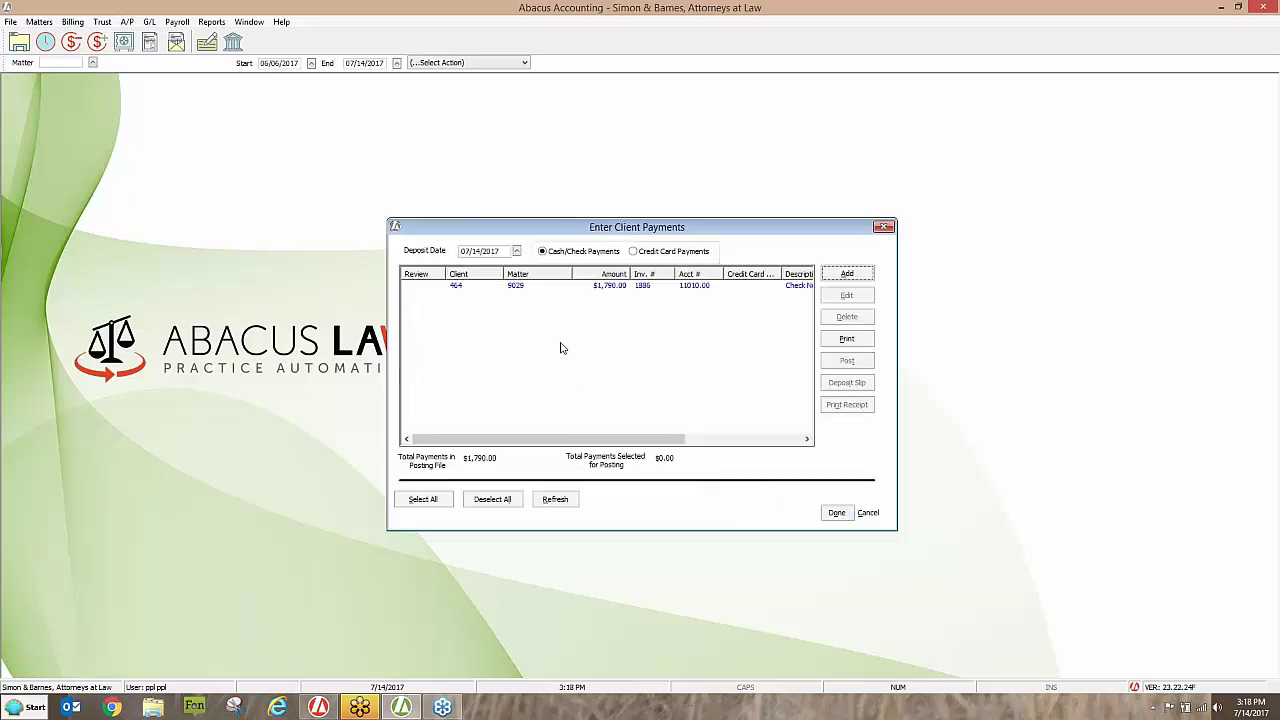
# Open the pending $1,790.00 payment for editing to view its details, and leave without saving.
pyautogui.click(610, 286)
pyautogui.click(851, 298)
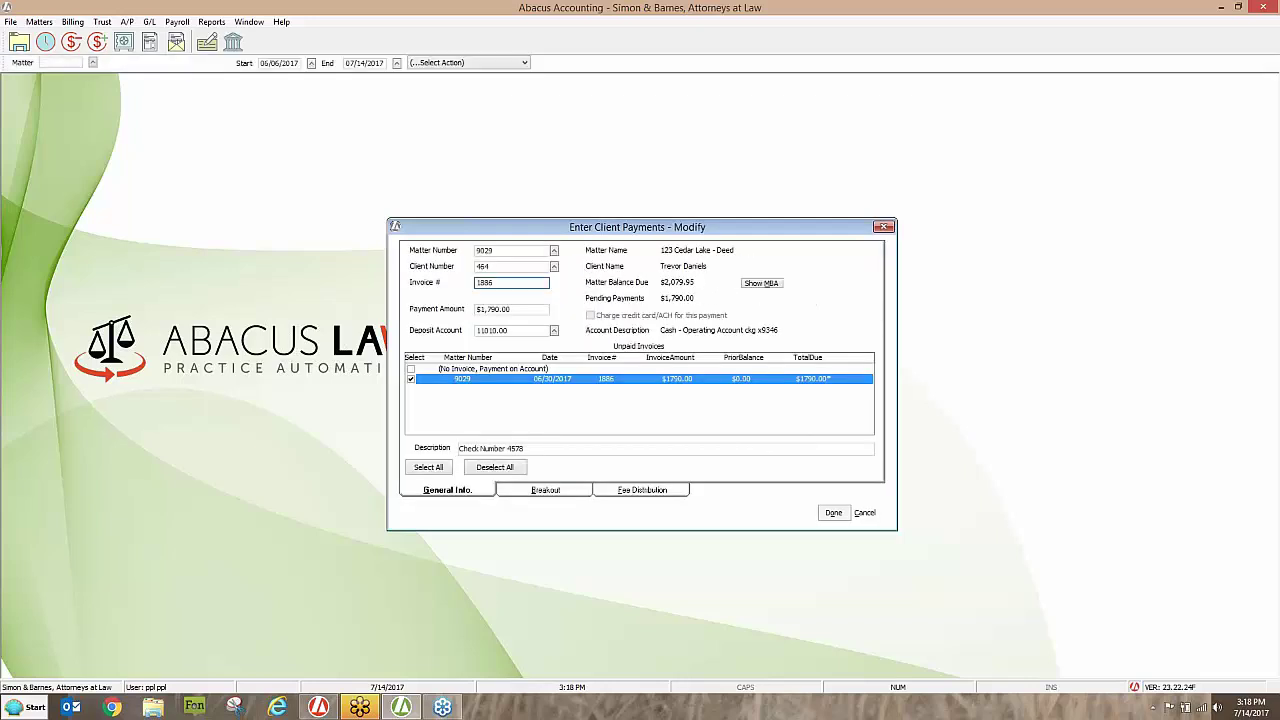
pyautogui.click(513, 311)
pyautogui.click(866, 513)
# Delete the pending $1,790.00 payment for matter 9029 from the payment list.
pyautogui.click(660, 287)
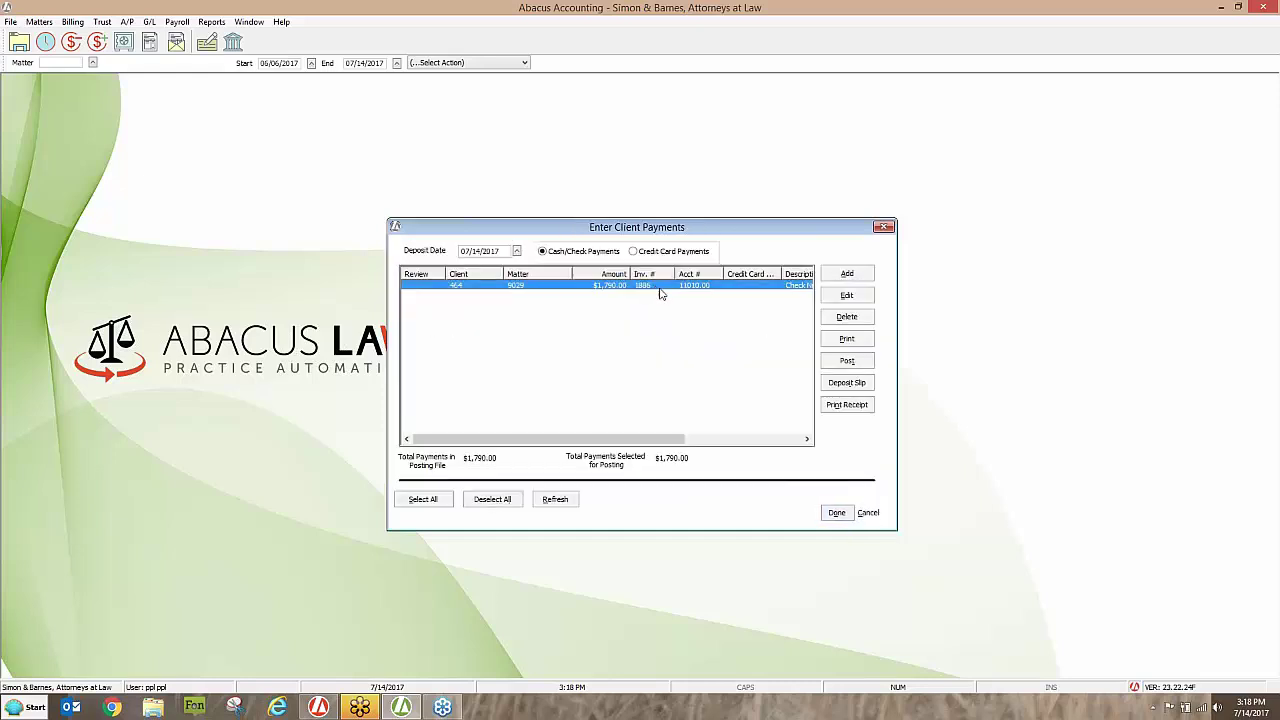
pyautogui.click(845, 317)
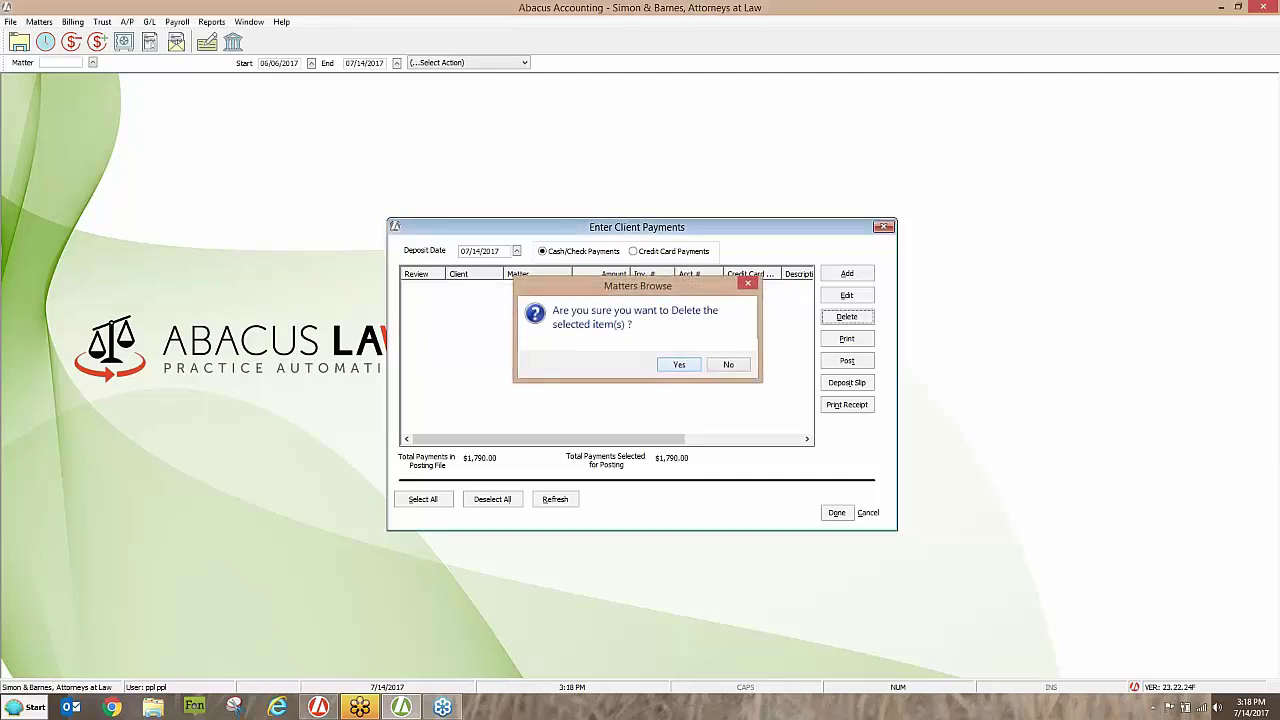
pyautogui.click(679, 364)
# Add a new client payment and assign it to matter 9029.
pyautogui.click(846, 273)
pyautogui.click(528, 250)
pyautogui.press('BackSpace')
pyautogui.write('9029')
pyautogui.press('Tab')
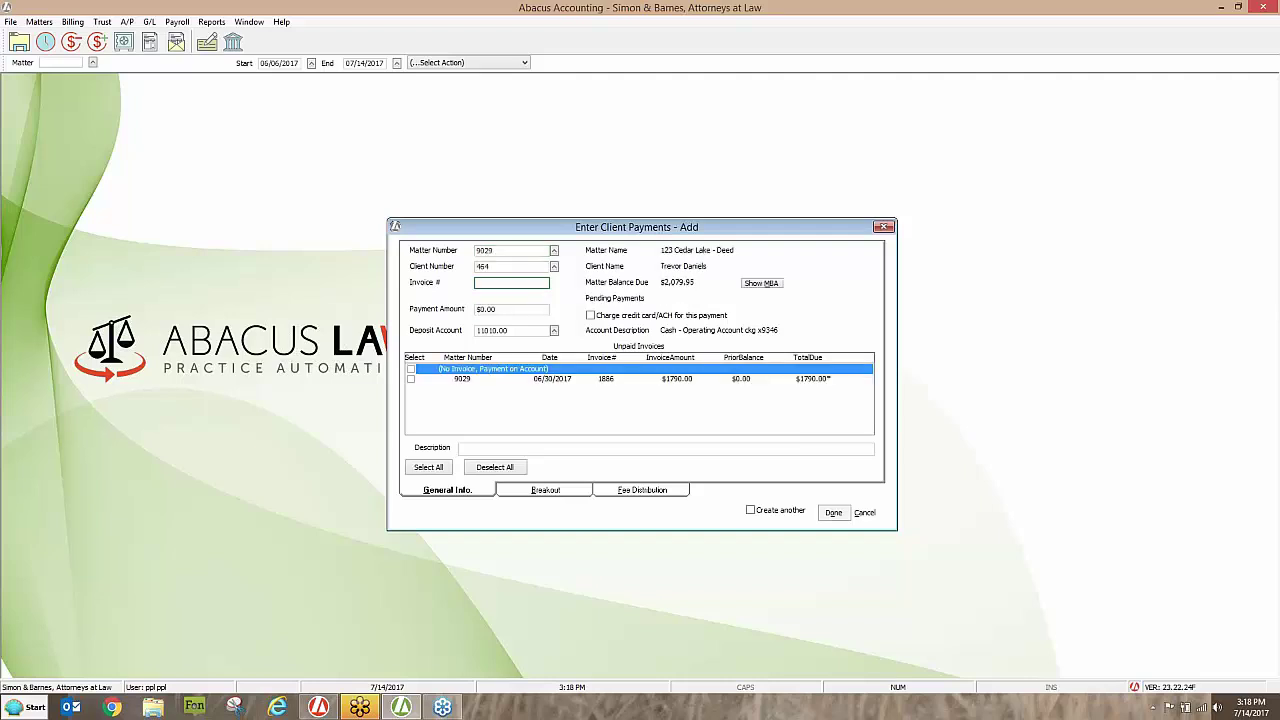
# Set the payment amount to $1,000.00 and apply it to the 06/30/2017 invoice.
pyautogui.click(500, 311)
pyautogui.write('1000')
pyautogui.press('Tab')
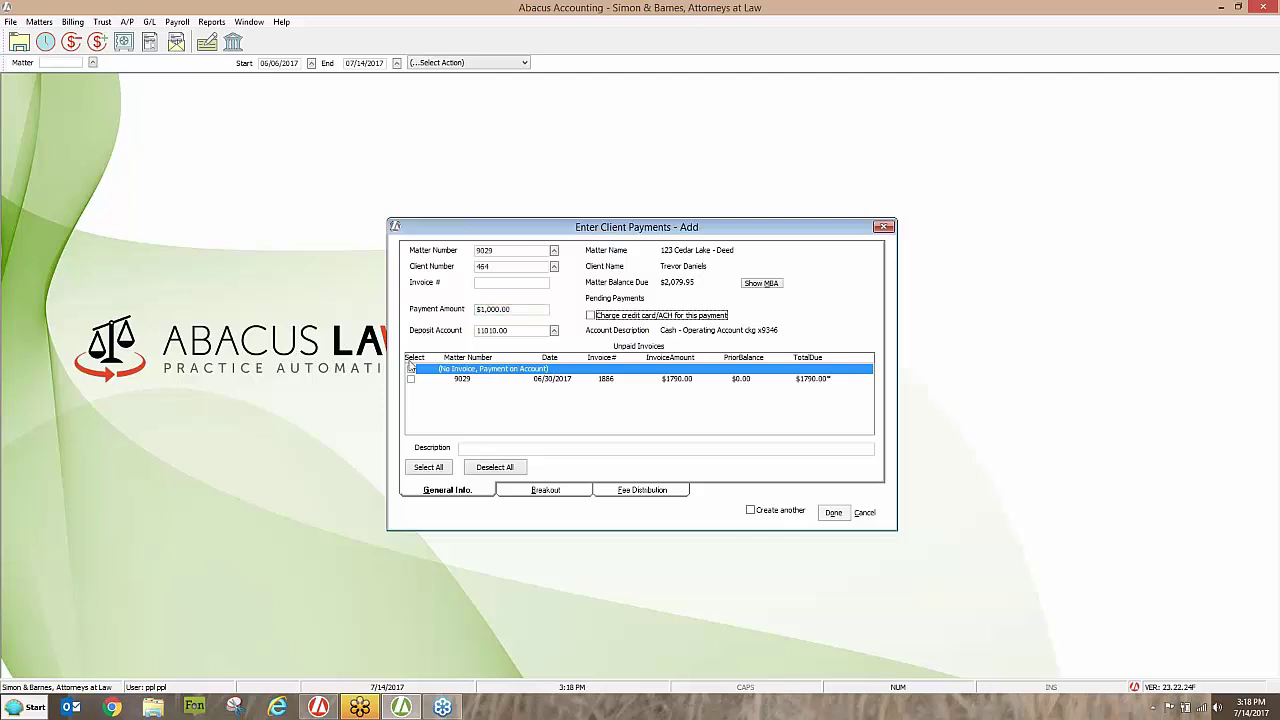
pyautogui.click(411, 379)
# Enter "Check Number 4578" as the description of the $1,000.00 payment.
pyautogui.click(553, 449)
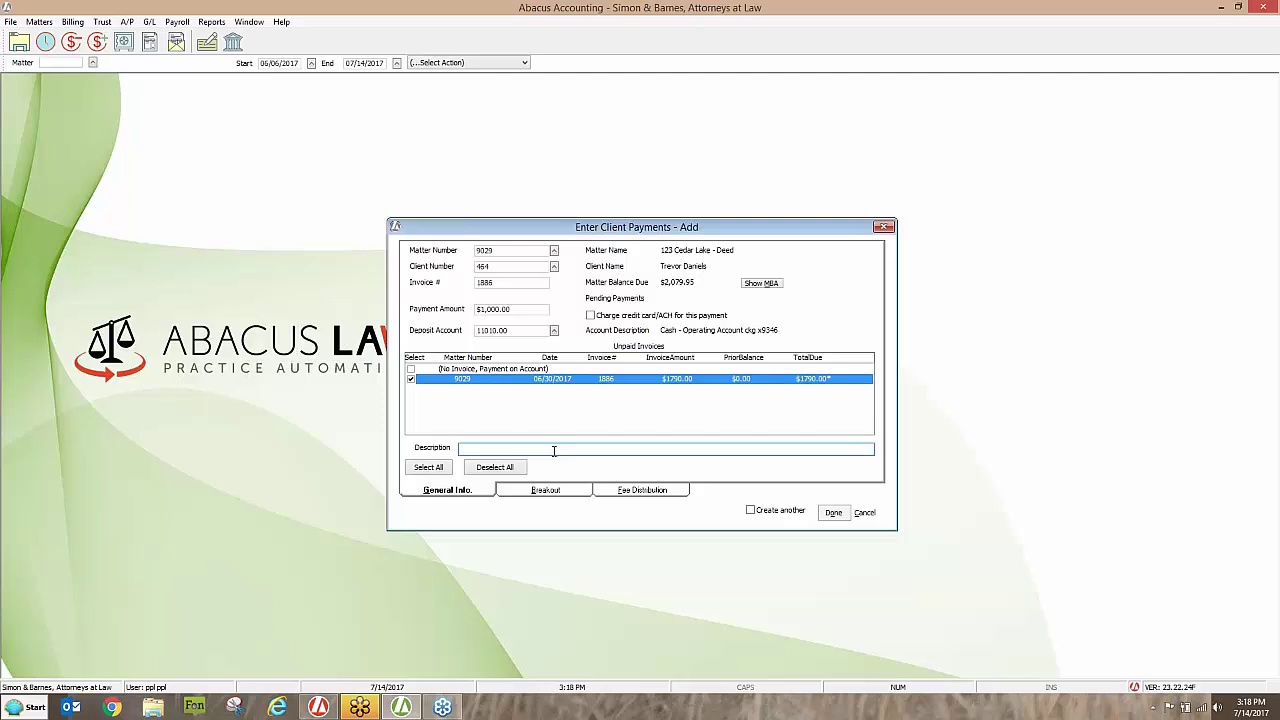
pyautogui.click(553, 449)
pyautogui.write('4578')
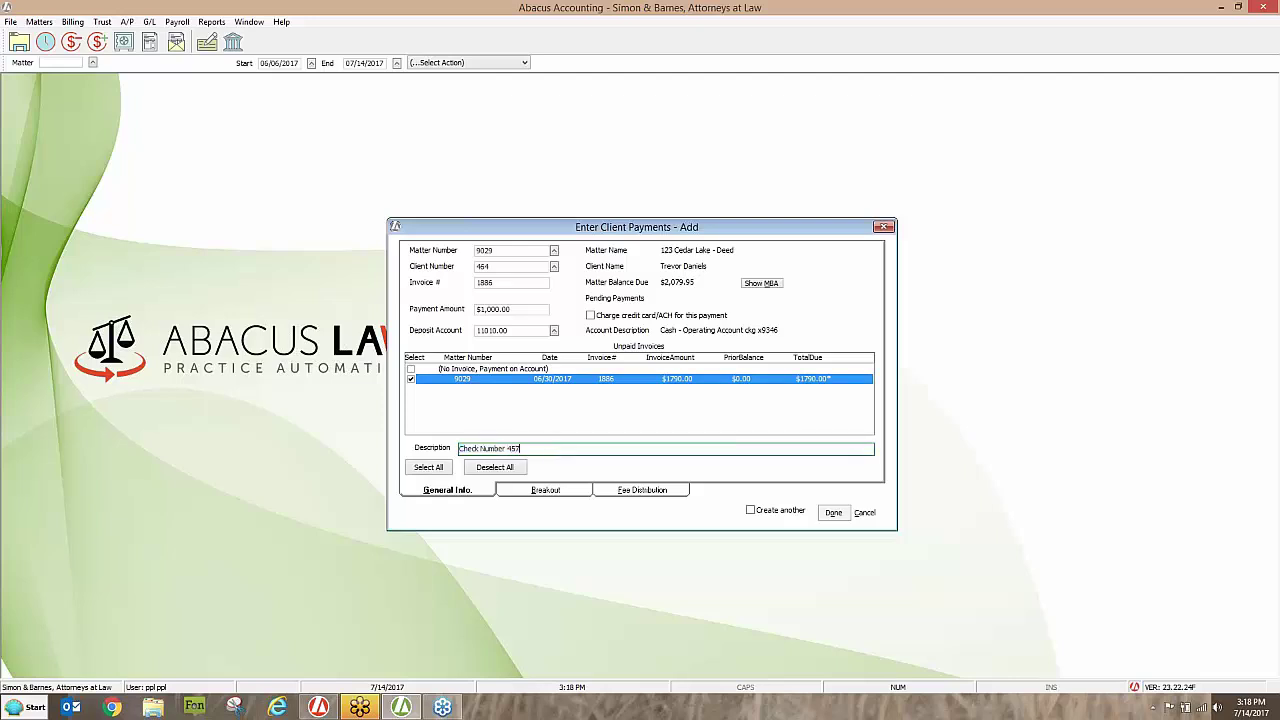
# Examine how the $1,000.00 payment is broken out across hard costs, soft costs and fees.
pyautogui.click(558, 493)
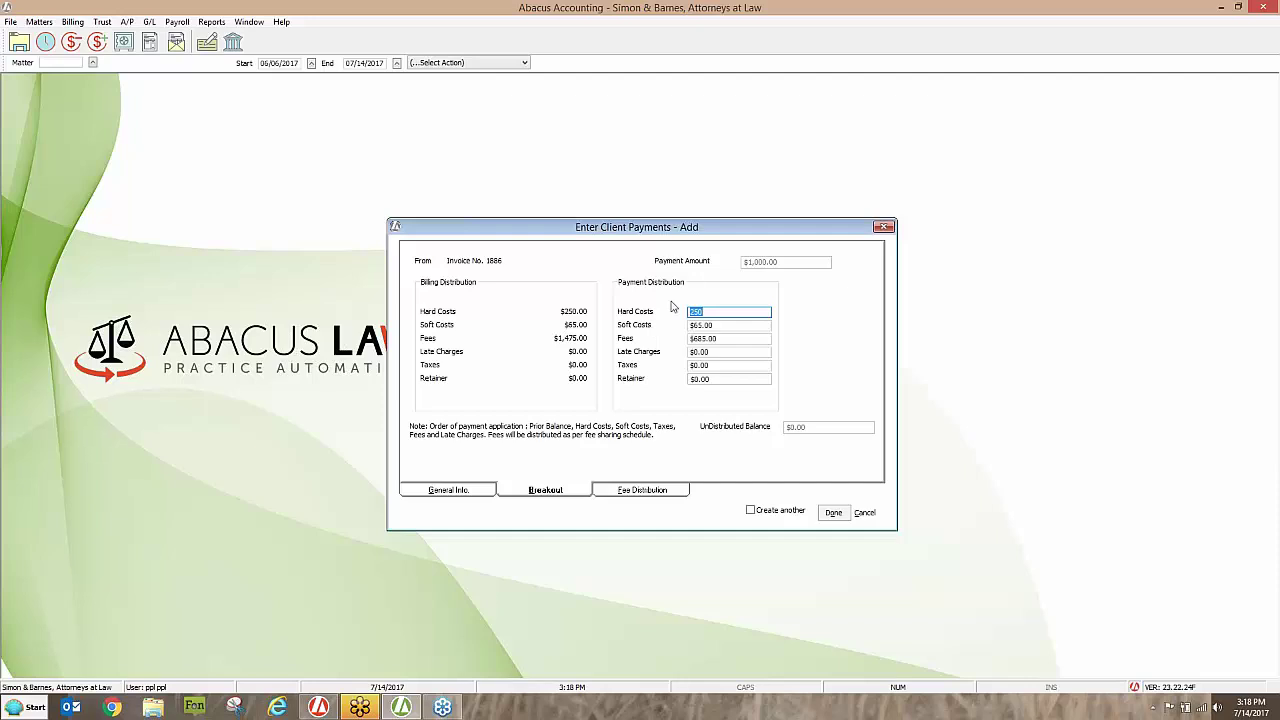
pyautogui.click(702, 339)
pyautogui.hotkey('shift', 'Tab')
pyautogui.hotkey('shift', 'Tab')
# Review the fee distribution between the timekeepers and save the $1,000.00 payment.
pyautogui.click(671, 490)
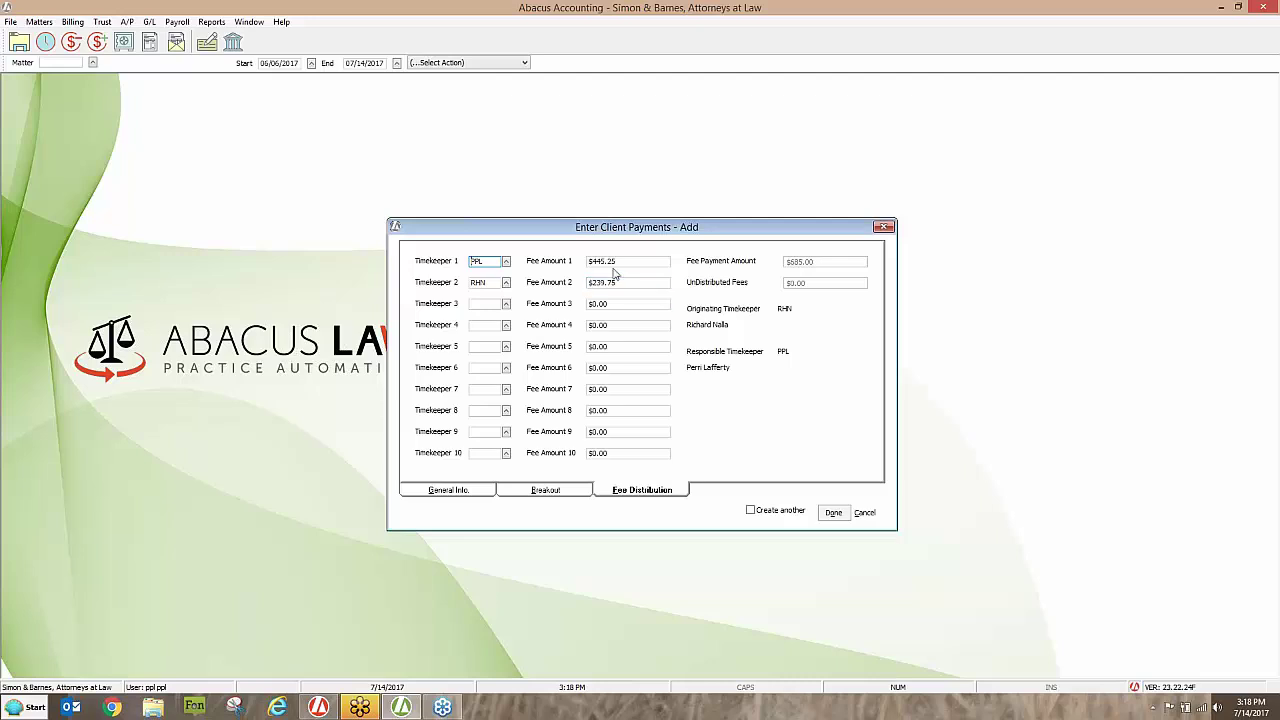
pyautogui.press('Tab')
pyautogui.hotkey('shift', 'Tab')
pyautogui.click(614, 305)
pyautogui.press('Tab')
pyautogui.click(834, 513)
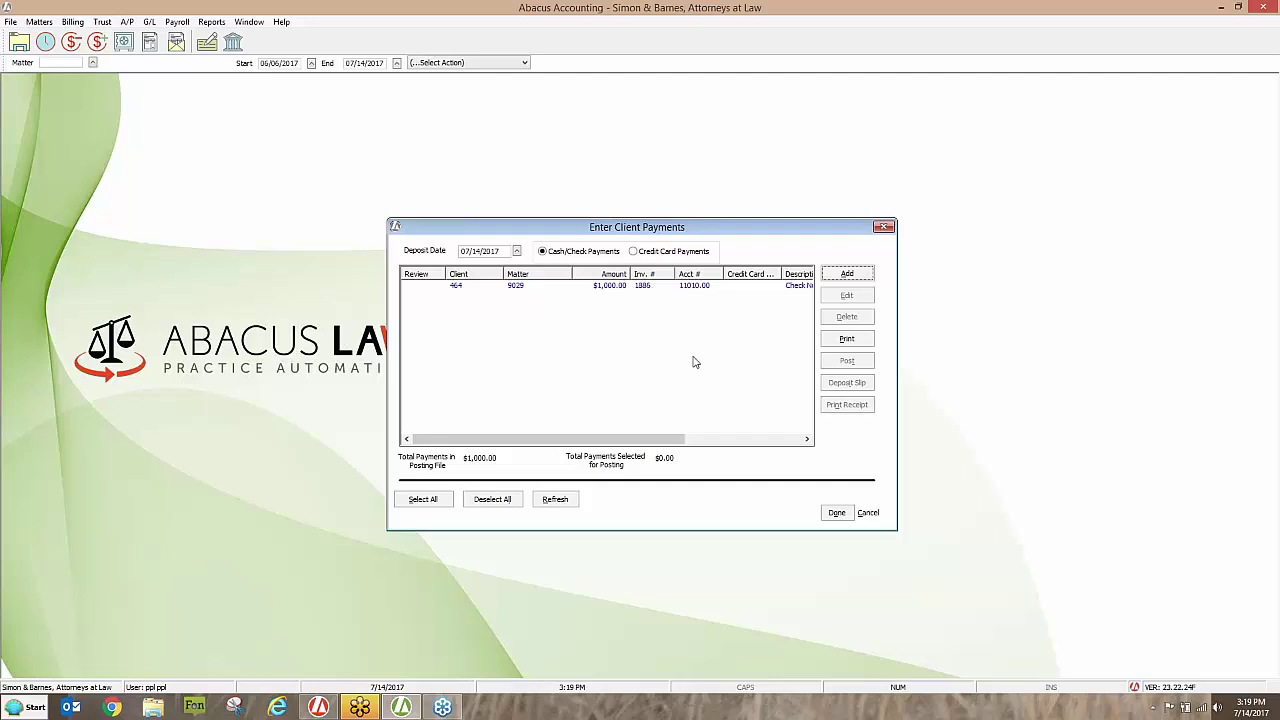
pyautogui.click(655, 286)
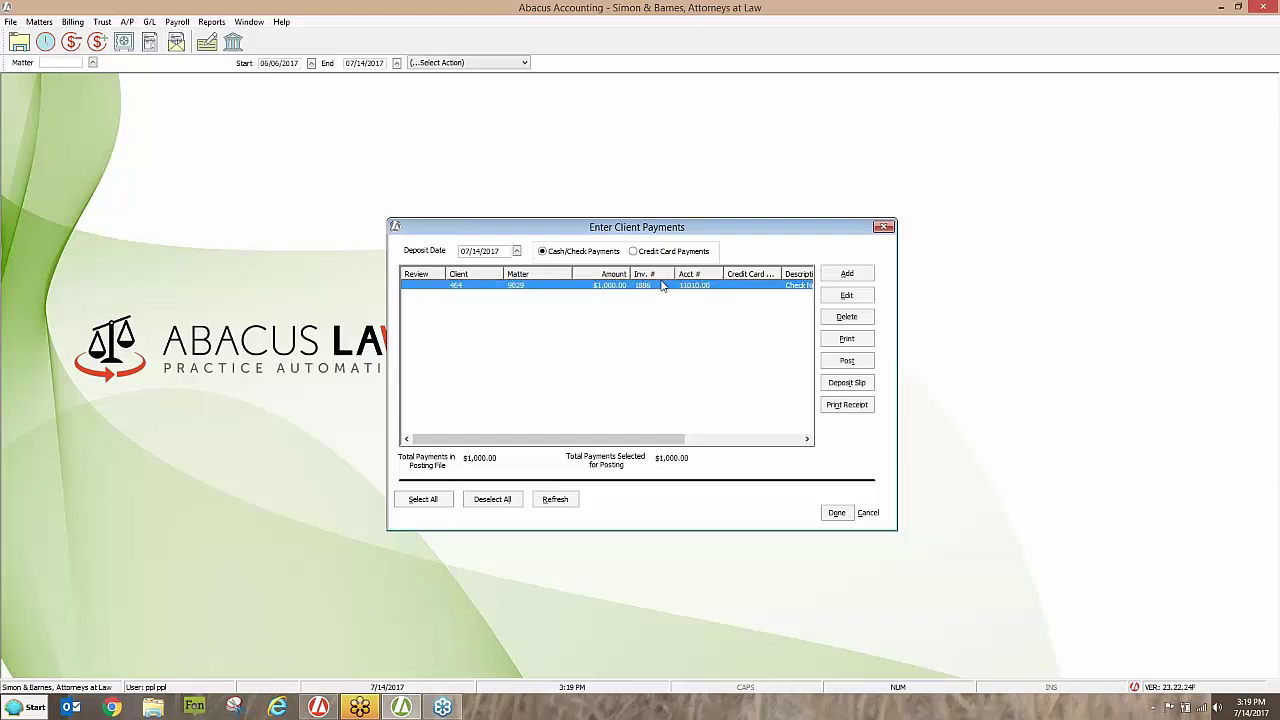
pyautogui.click(838, 364)
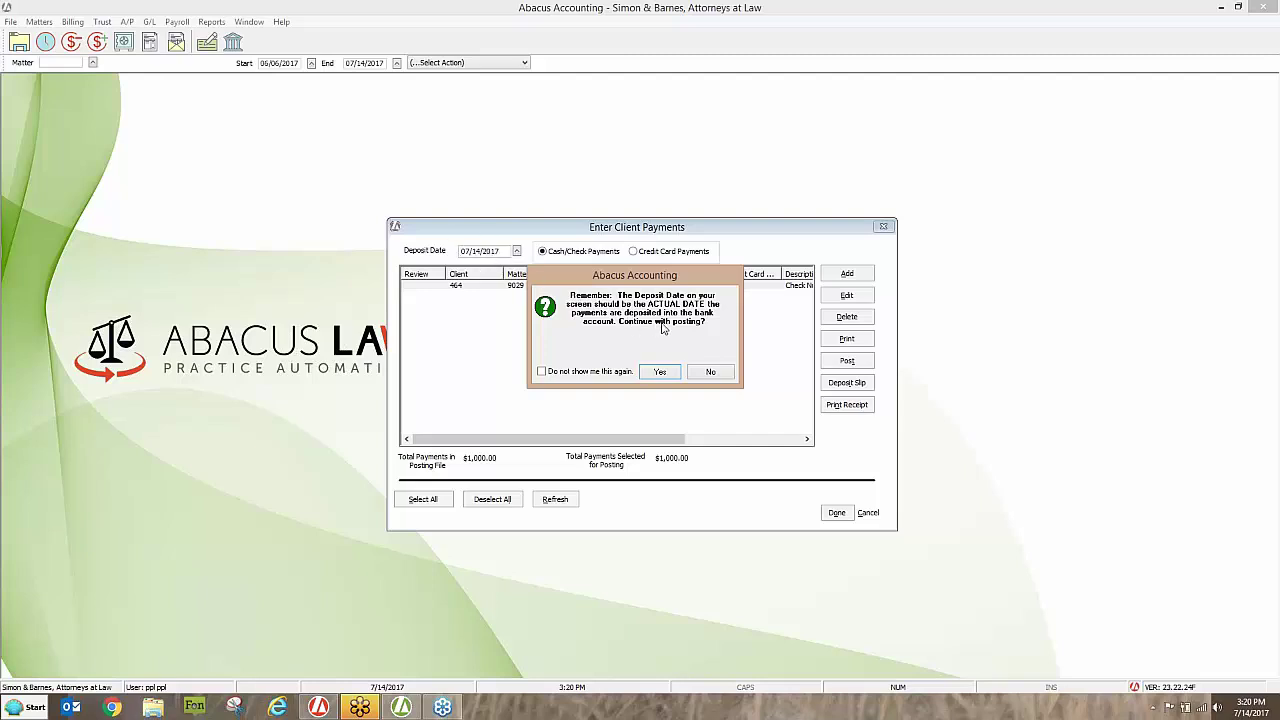
pyautogui.click(711, 372)
# Set the deposit date of the client payments to 07/07/2017.
pyautogui.click(517, 251)
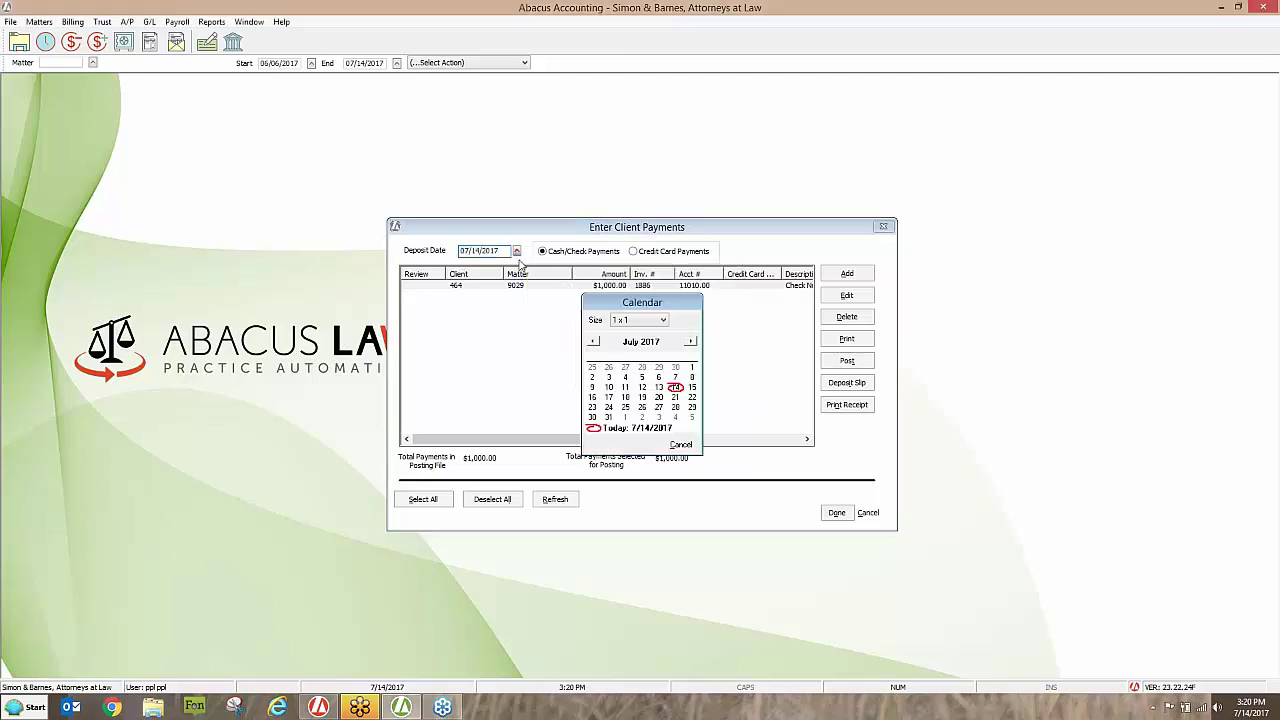
pyautogui.click(675, 377)
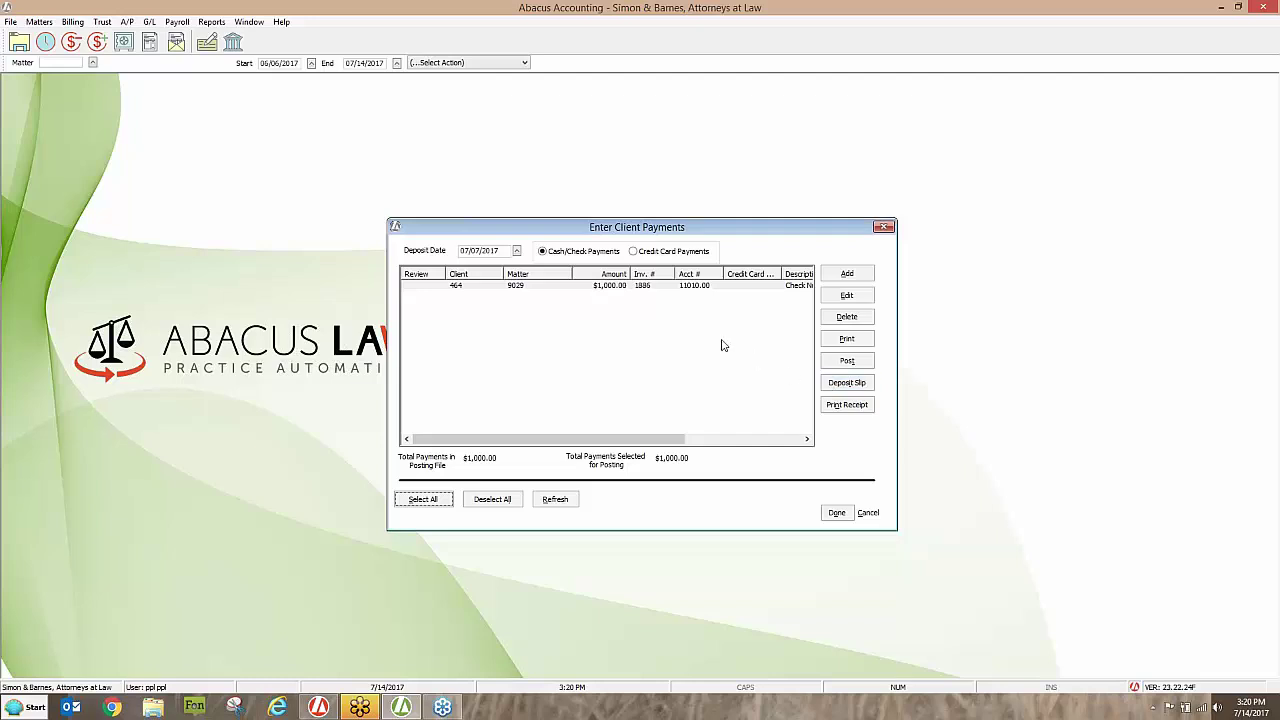
# Preview the printable receipt for the $1,000.00 payment on matter 9029, and close the preview.
pyautogui.click(658, 288)
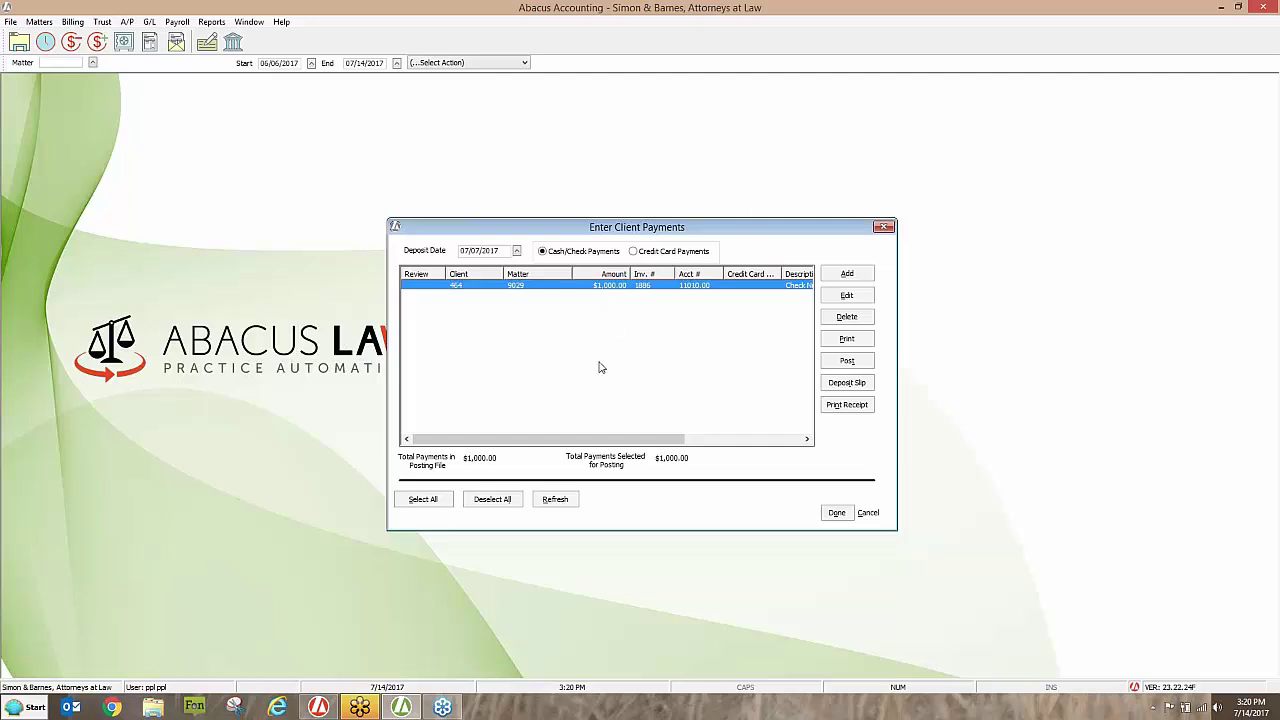
pyautogui.click(835, 375)
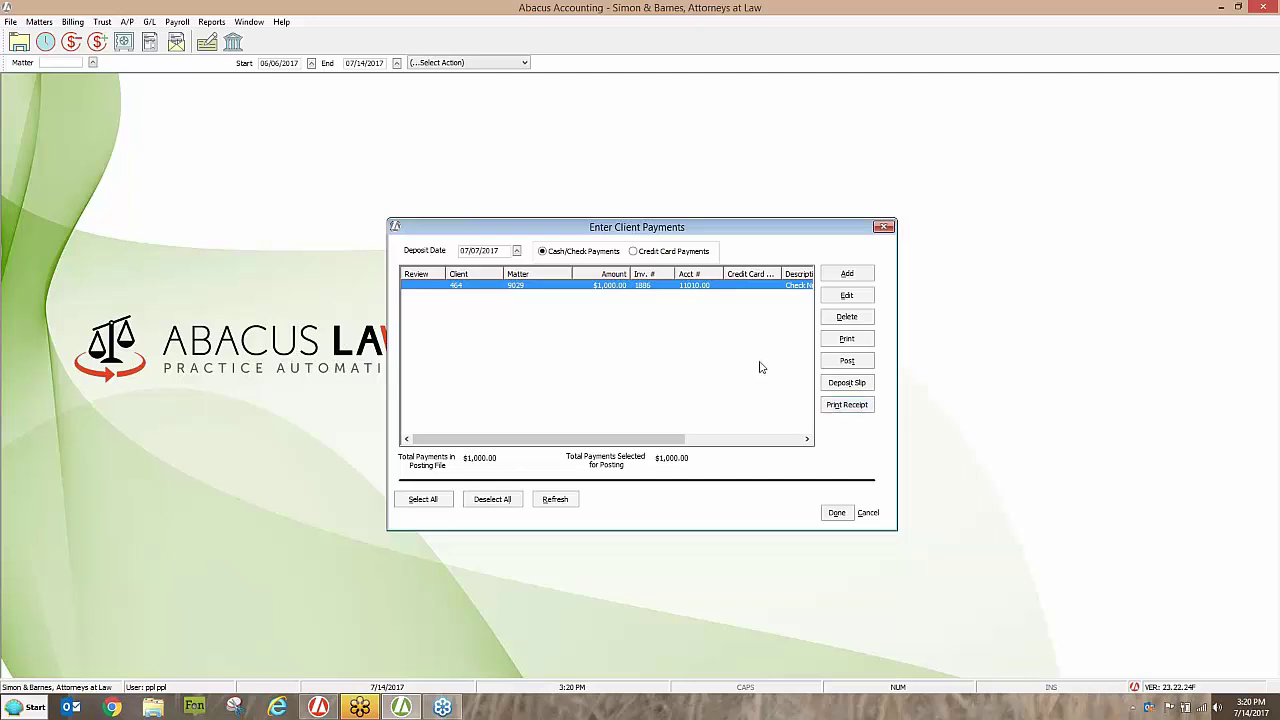
pyautogui.click(846, 408)
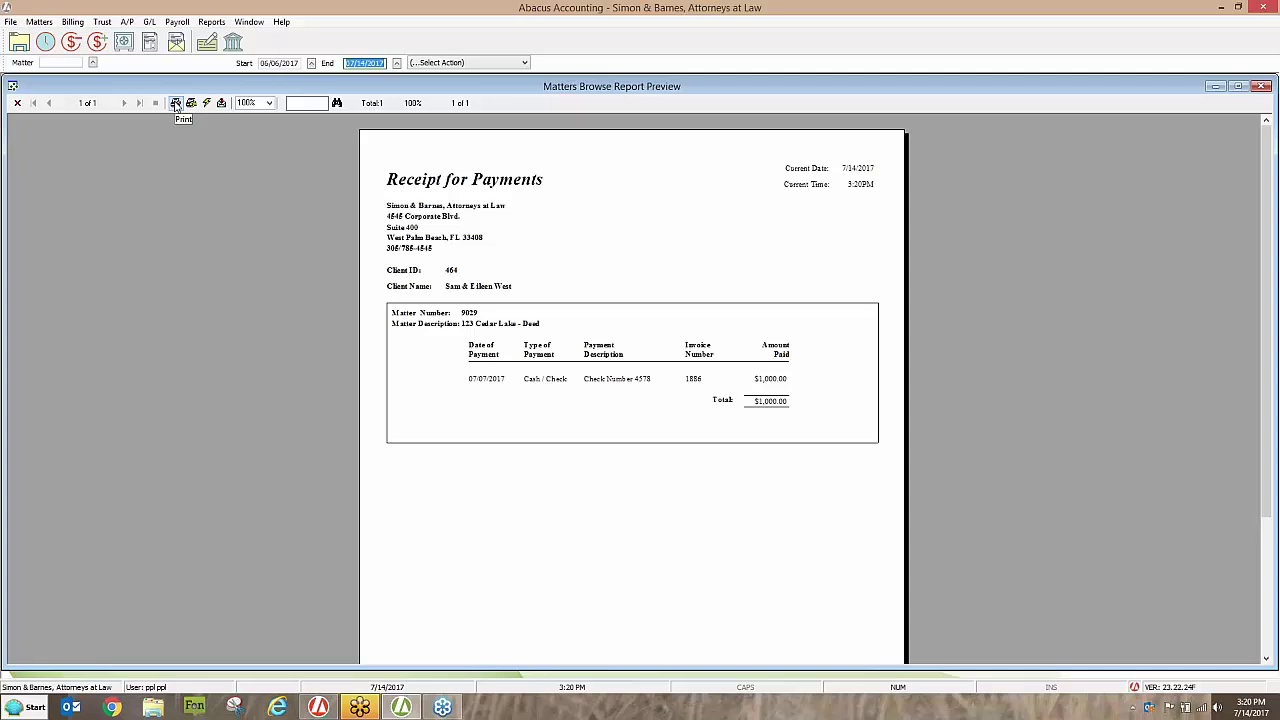
pyautogui.click(18, 104)
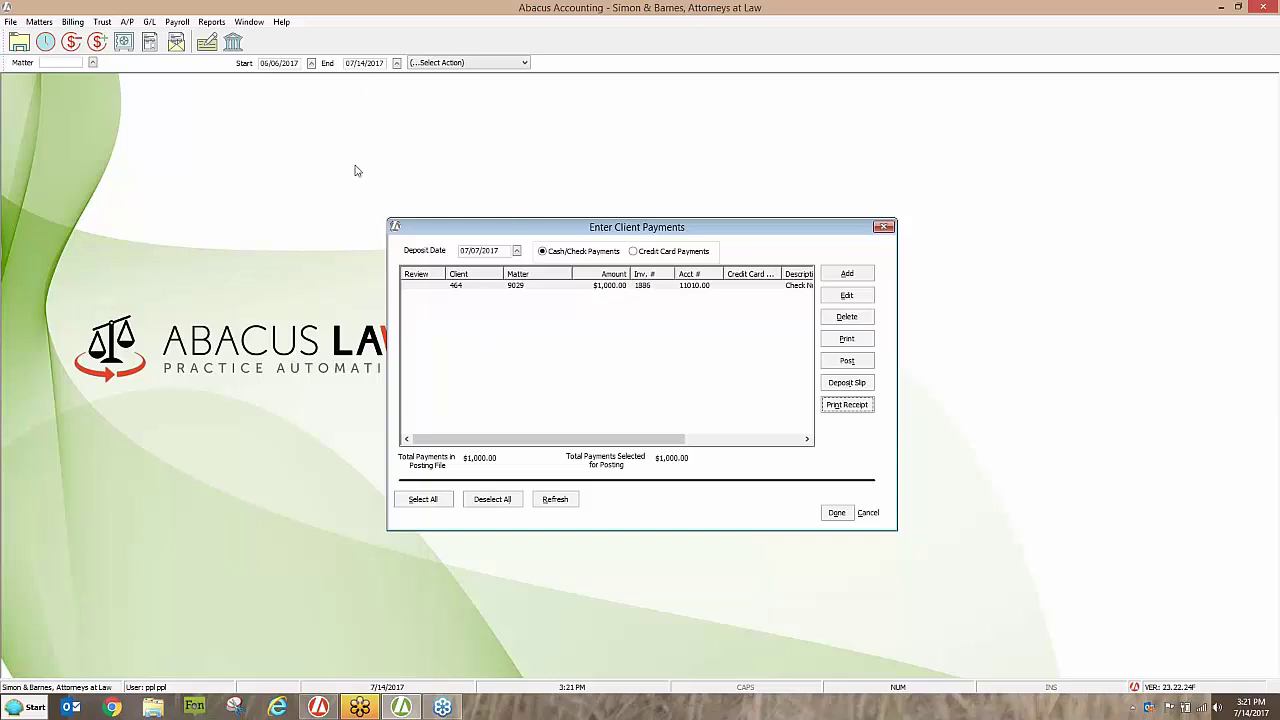
# Post the $1,000.00 payment with the 07/07/2017 deposit date and close the client payments window.
pyautogui.click(610, 286)
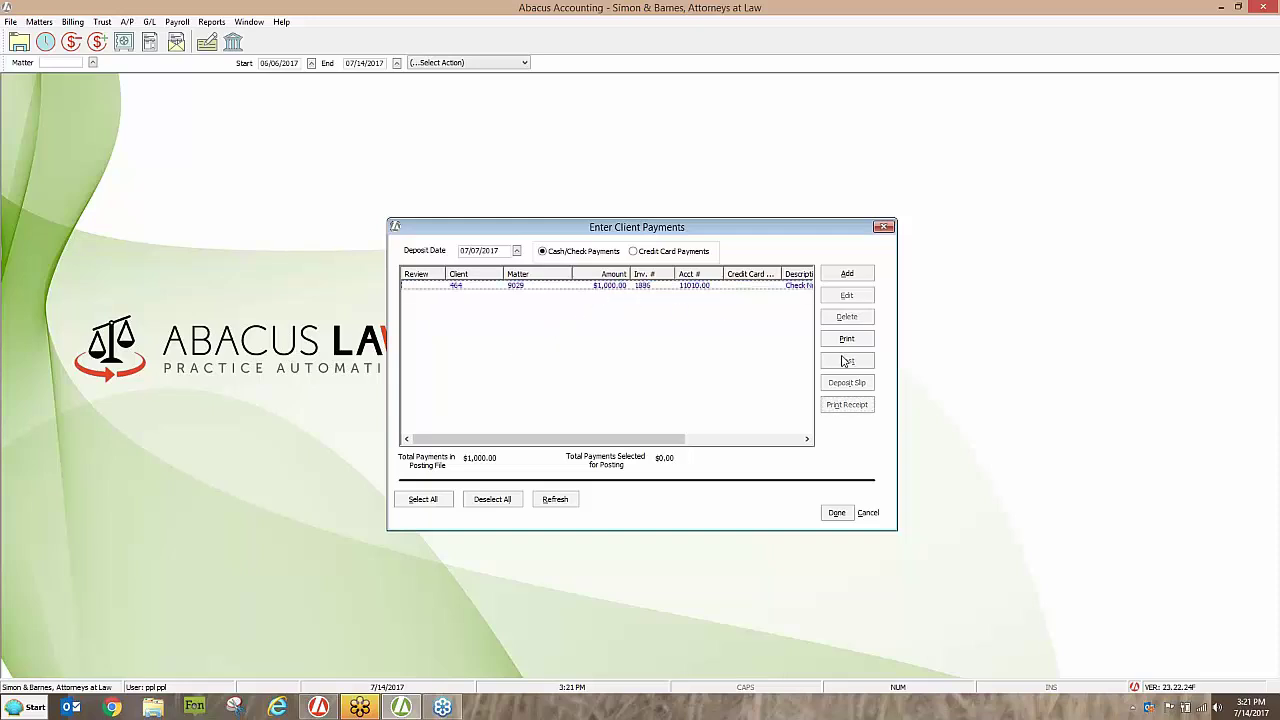
pyautogui.click(605, 288)
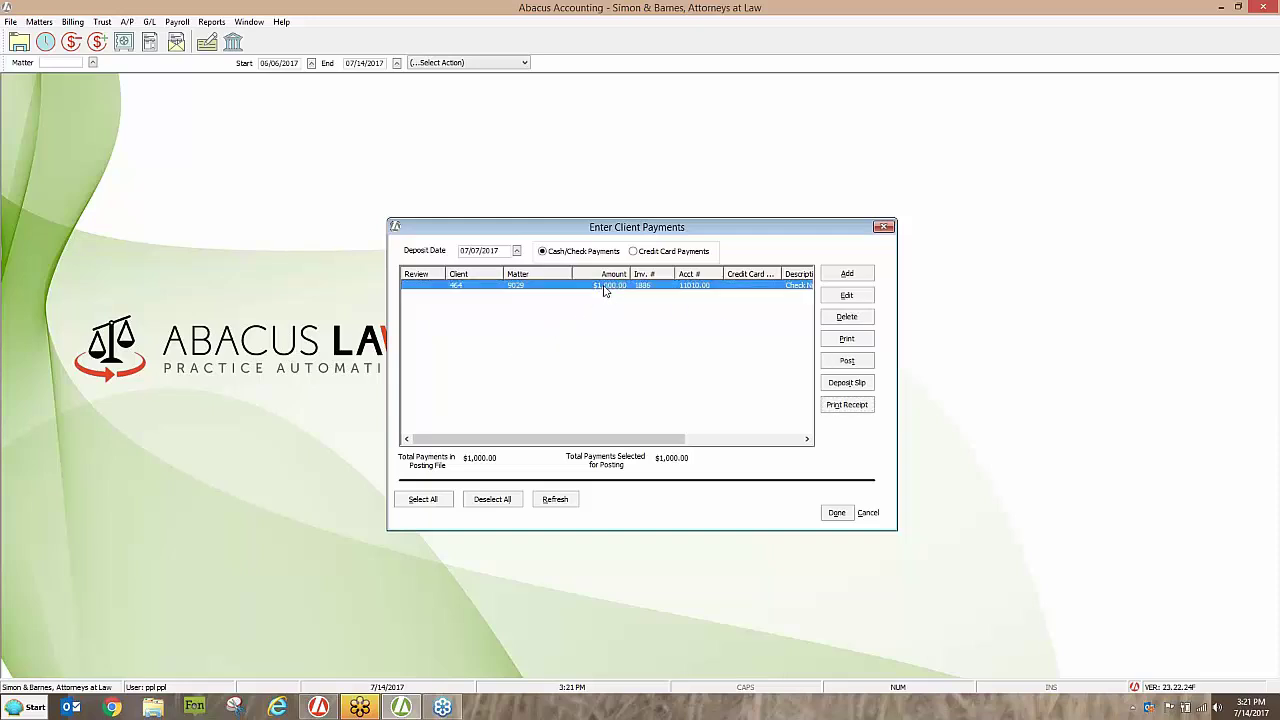
pyautogui.click(847, 360)
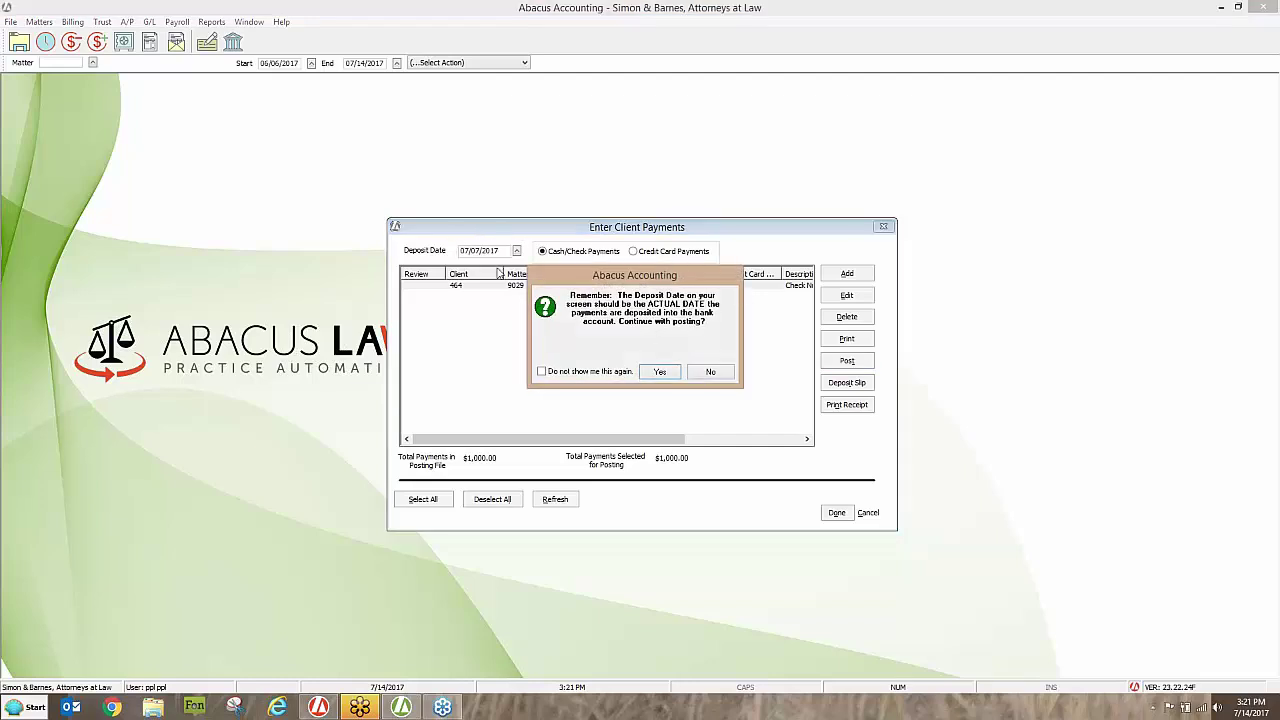
pyautogui.click(660, 371)
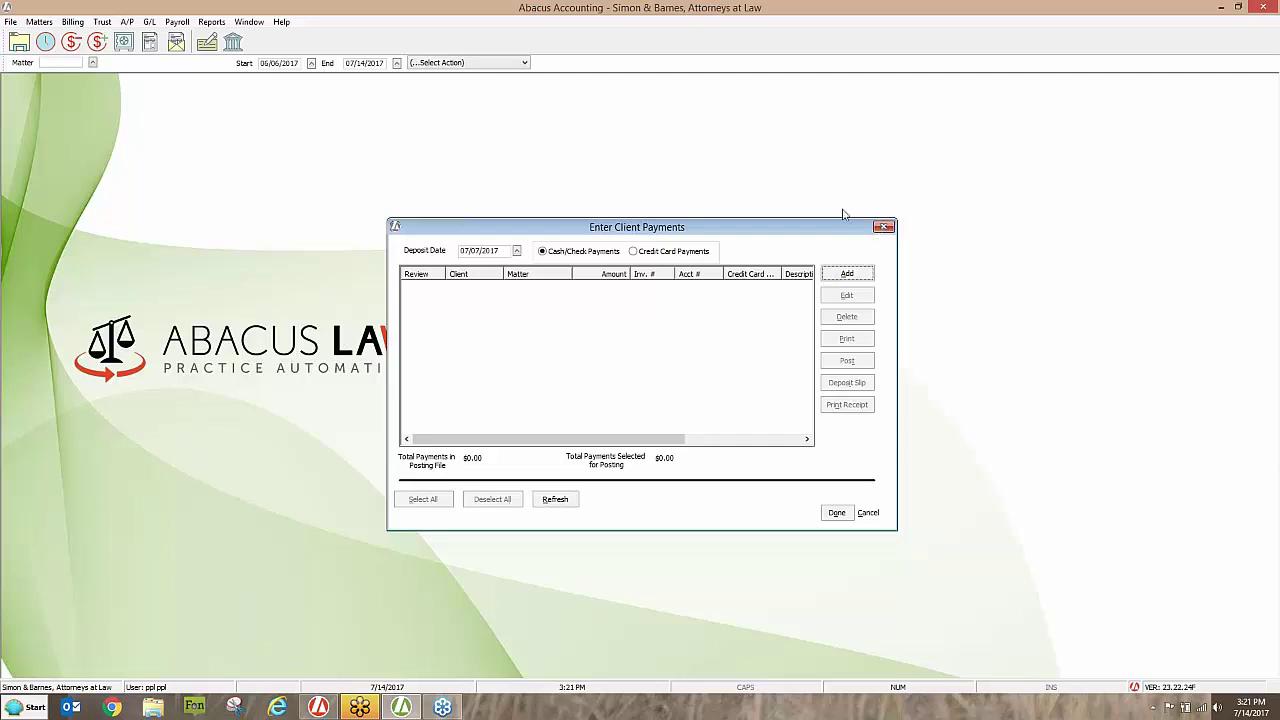
pyautogui.click(884, 227)
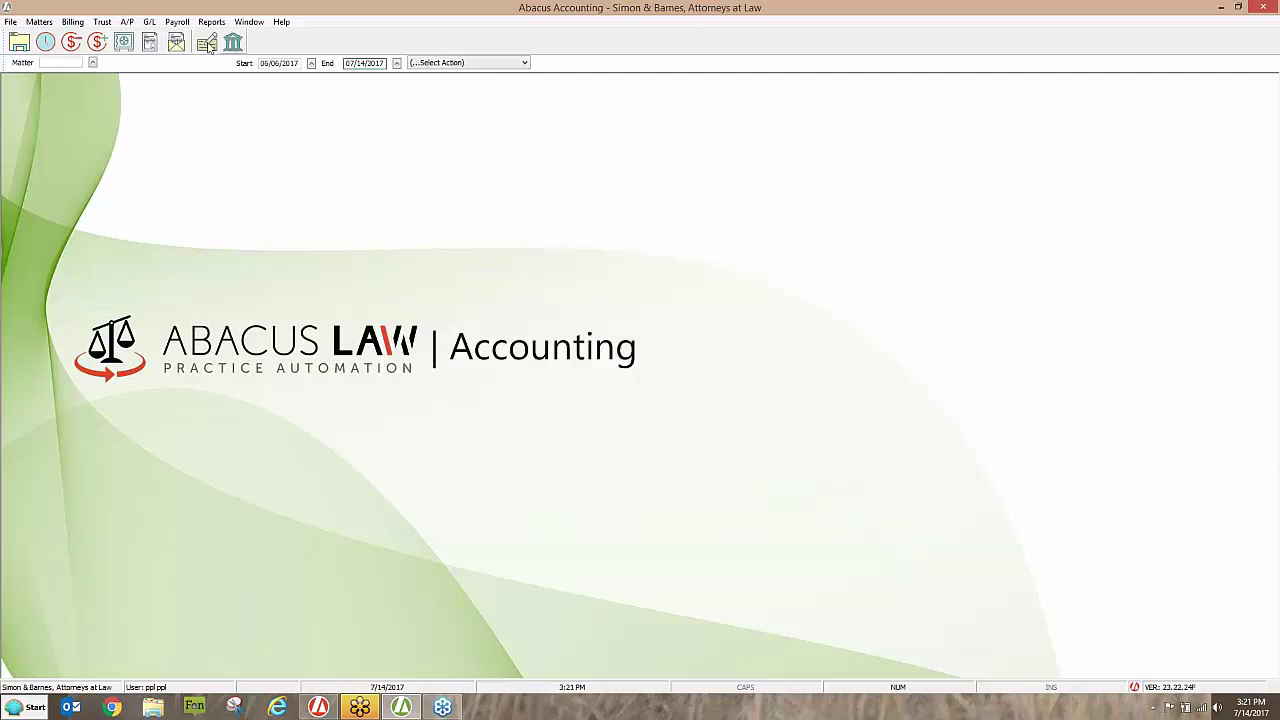
pyautogui.click(83, 24)
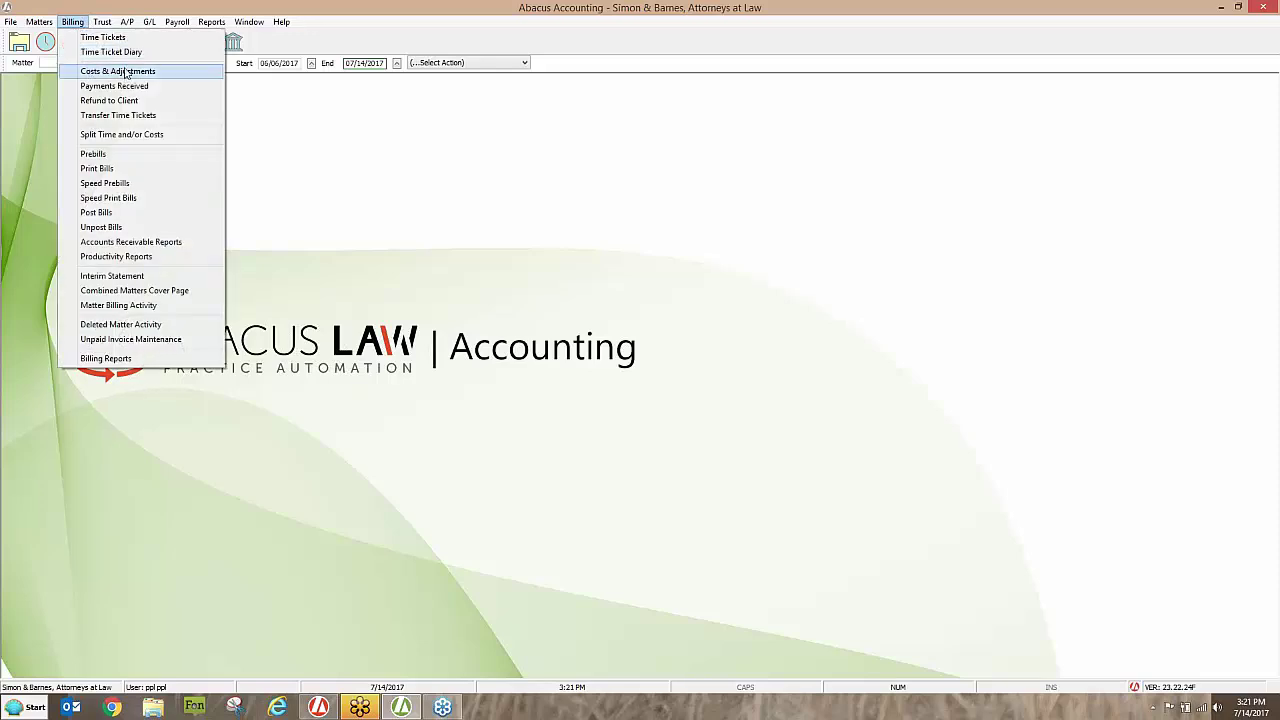
pyautogui.moveTo(127, 22)
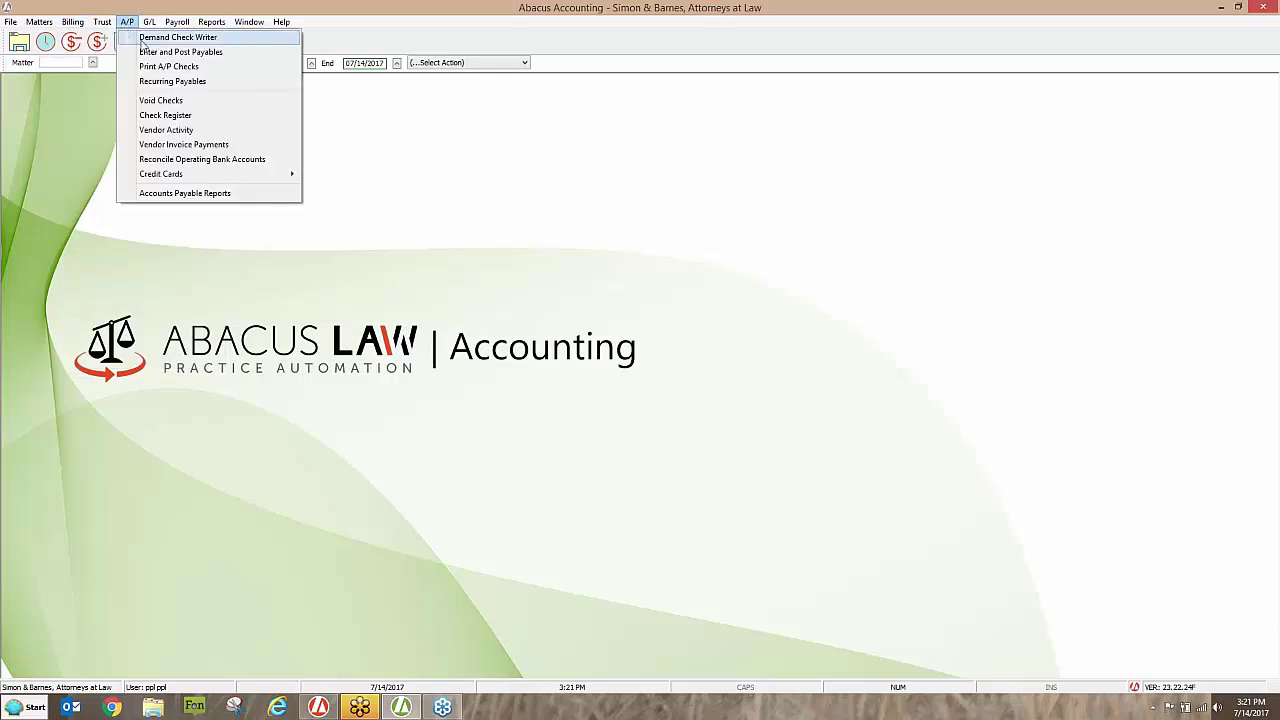
pyautogui.moveTo(76, 24)
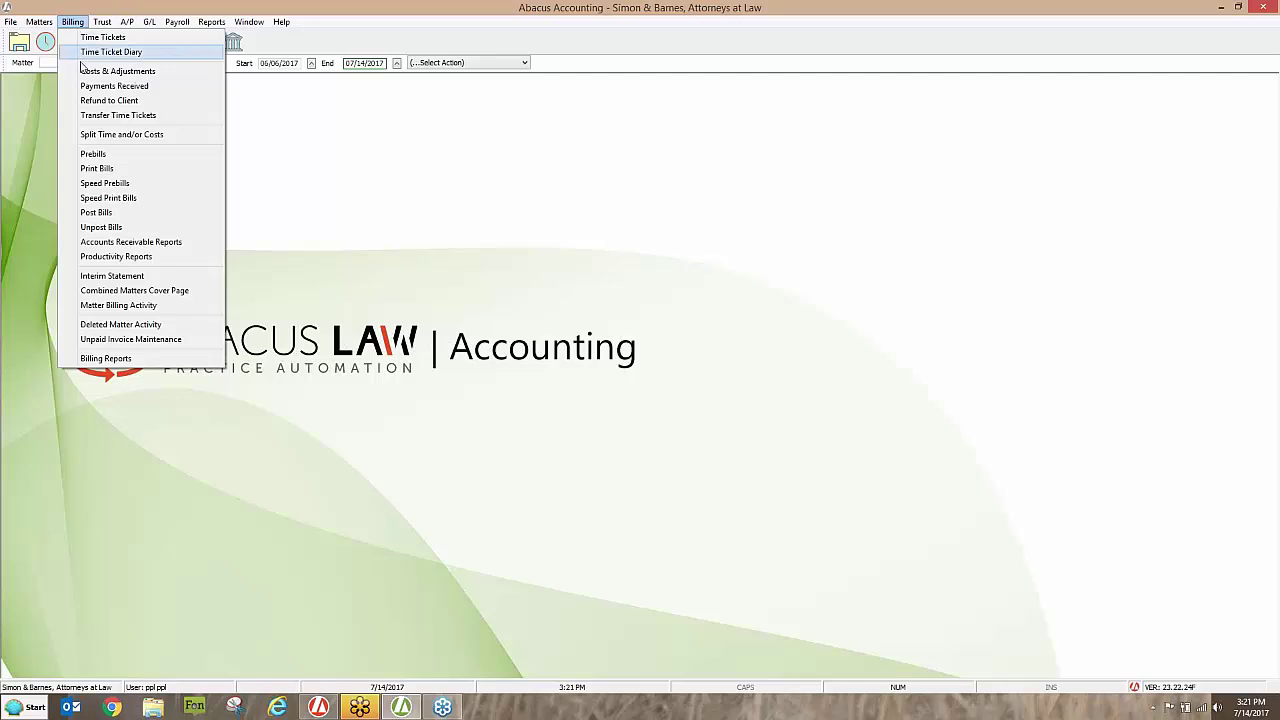
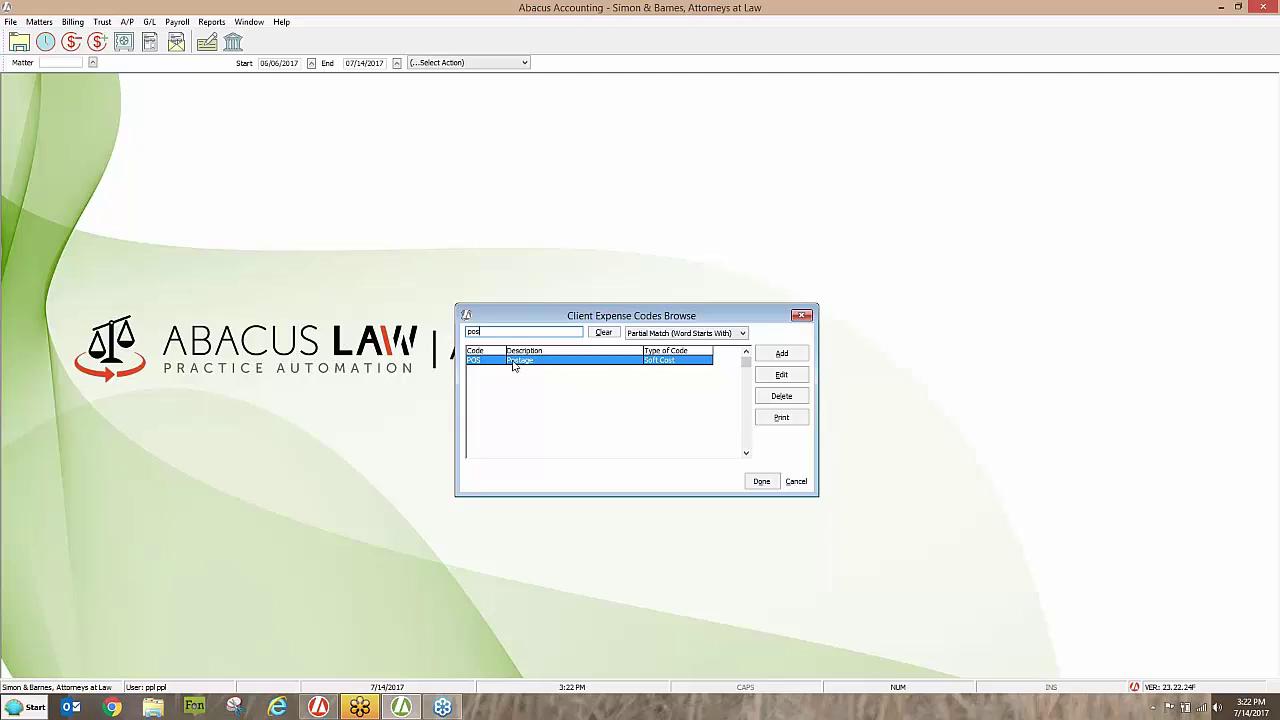
# Set the per item cost of the POS Postage expense code to $.49, save it and close the expense codes list.
pyautogui.click(781, 376)
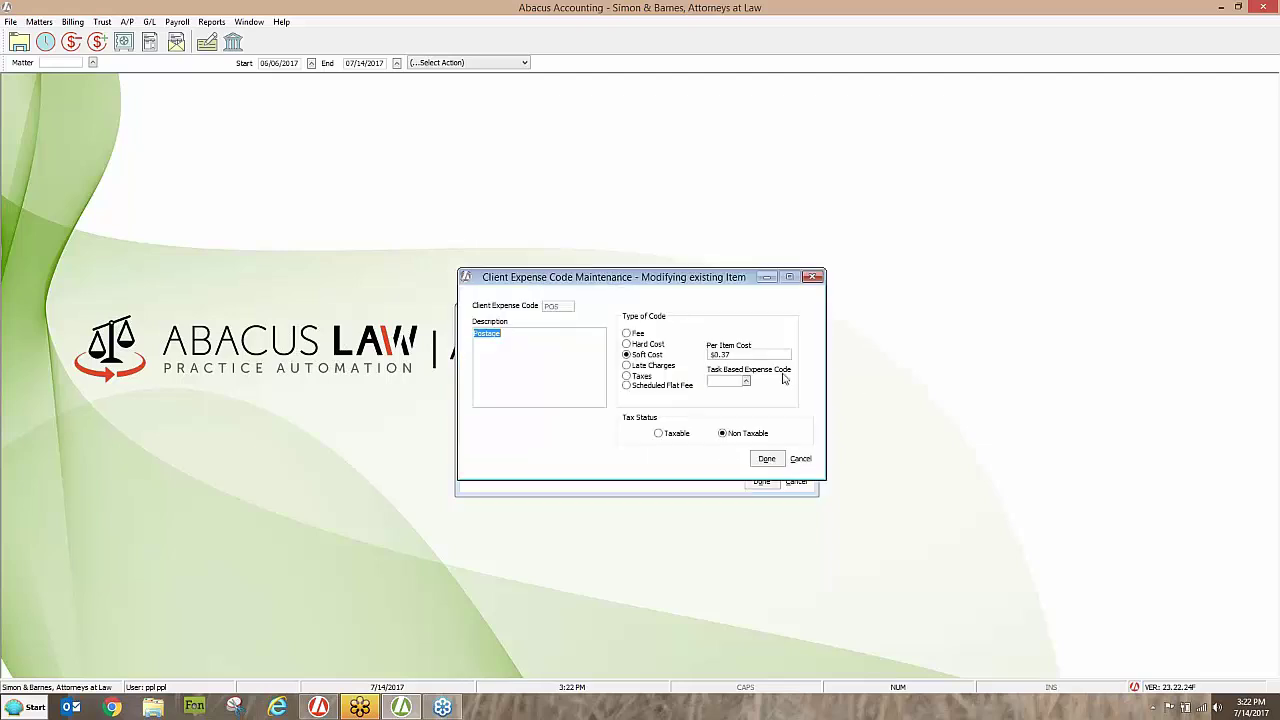
pyautogui.click(735, 353)
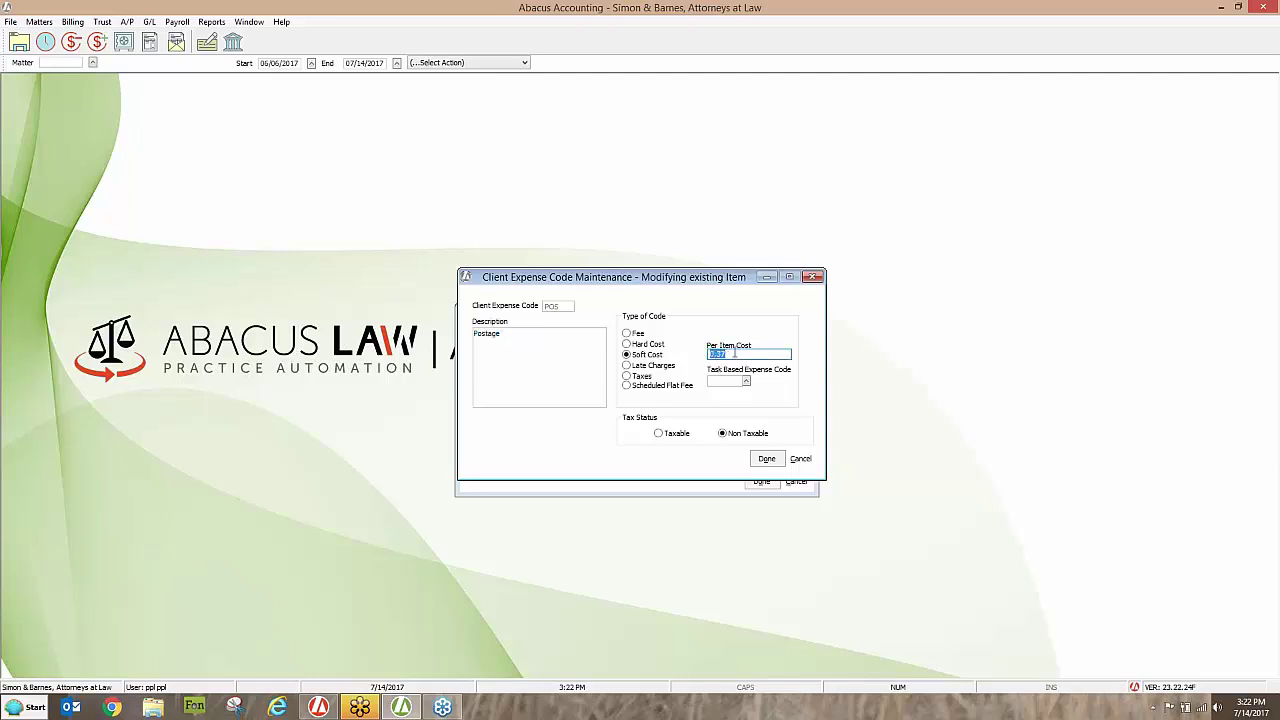
pyautogui.press('BackSpace')
pyautogui.write('.49')
pyautogui.click(766, 459)
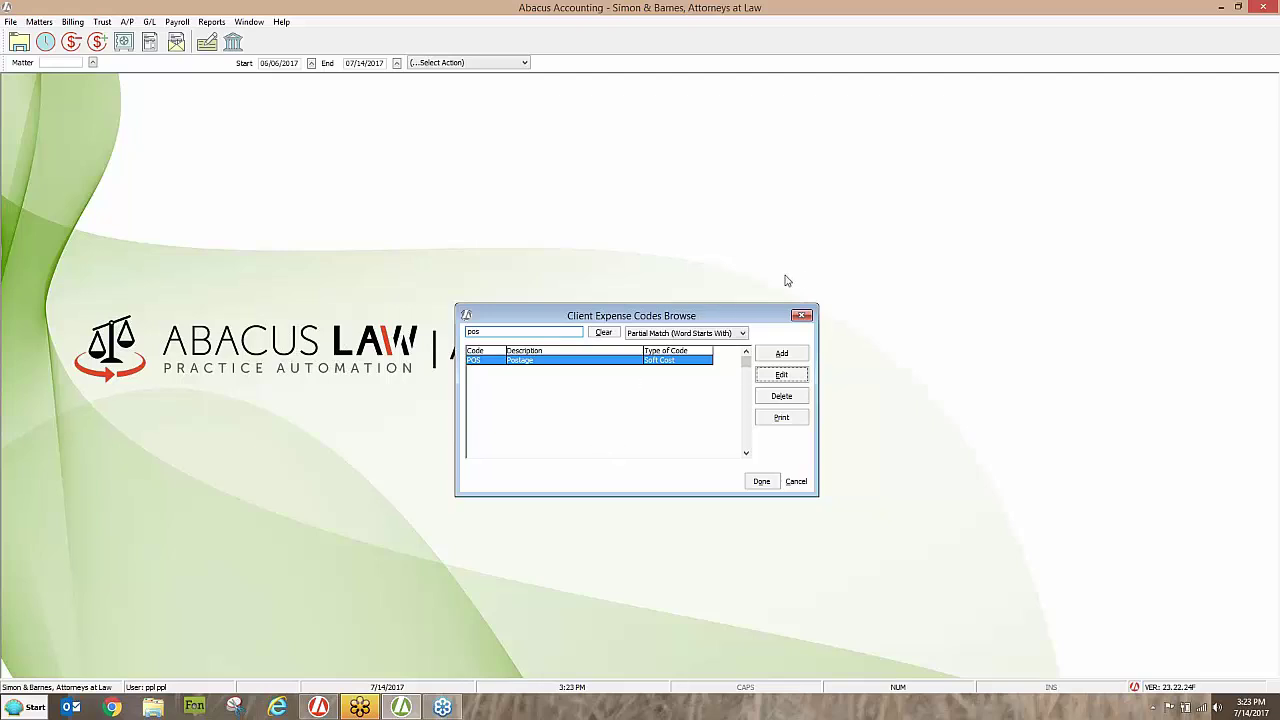
pyautogui.click(801, 316)
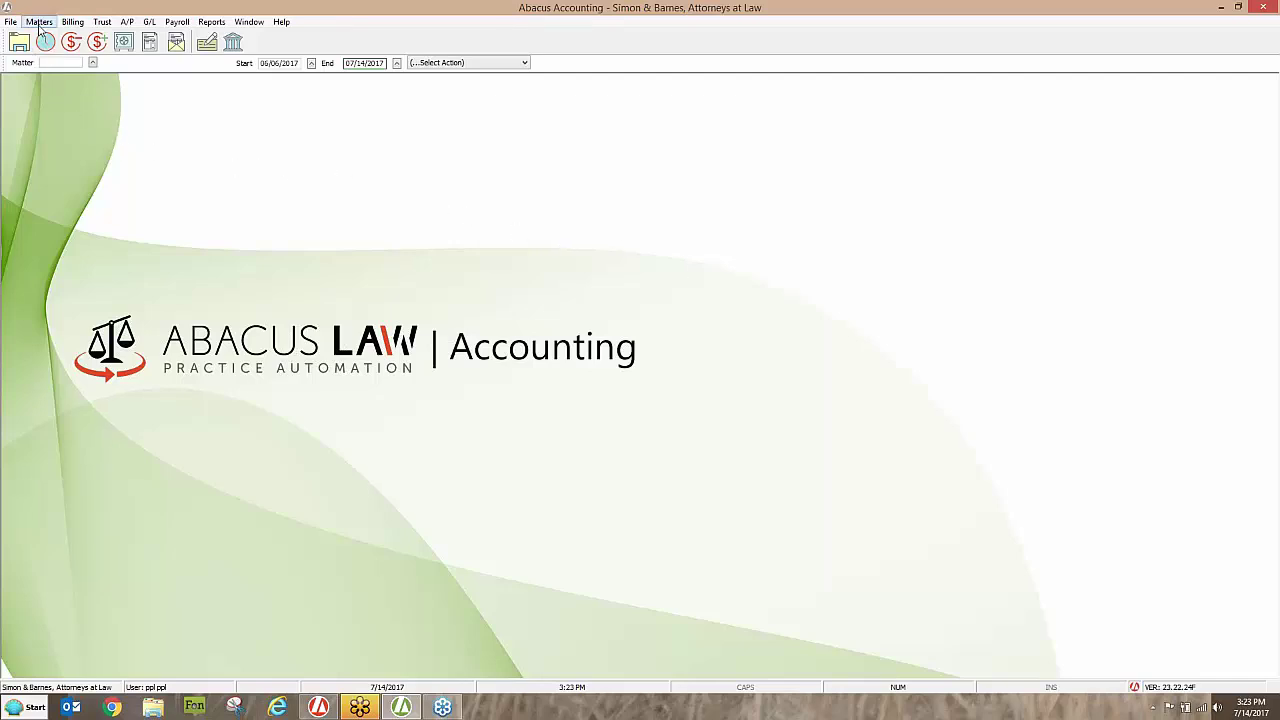
# Open the costs and adjustments list, and bring up the matter billing detail for matter 9029.
pyautogui.click(73, 24)
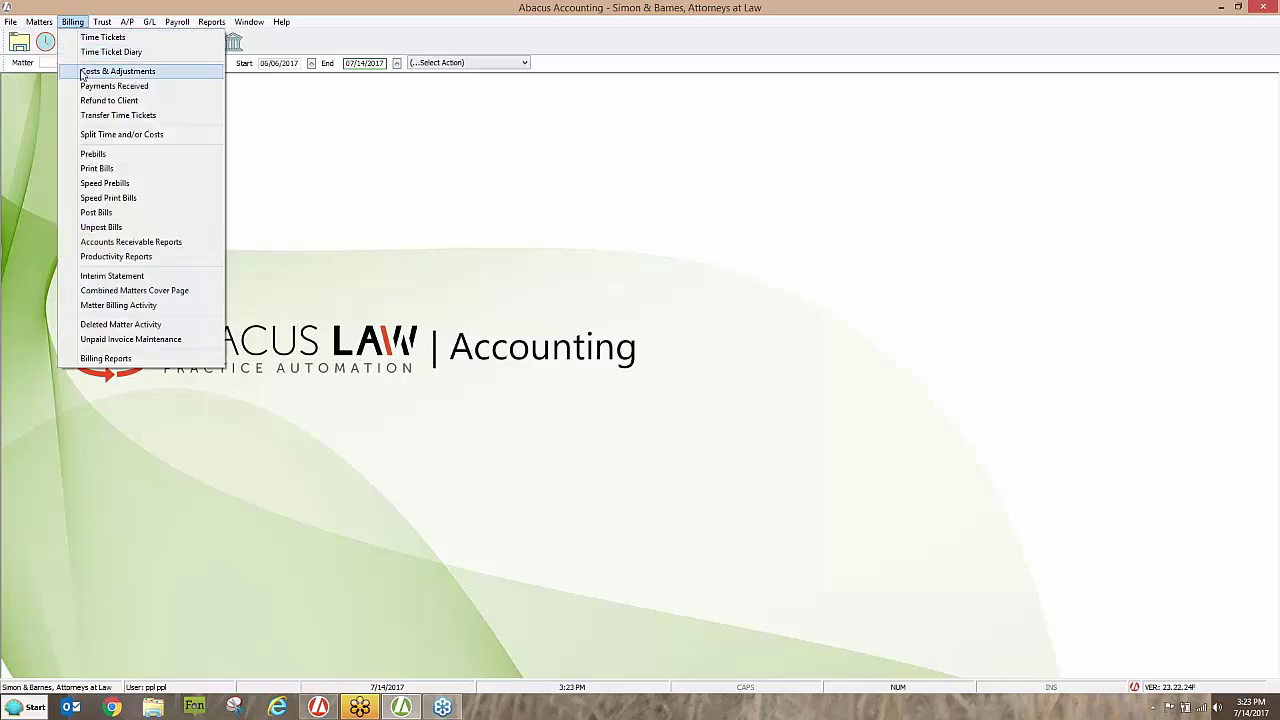
pyautogui.click(83, 72)
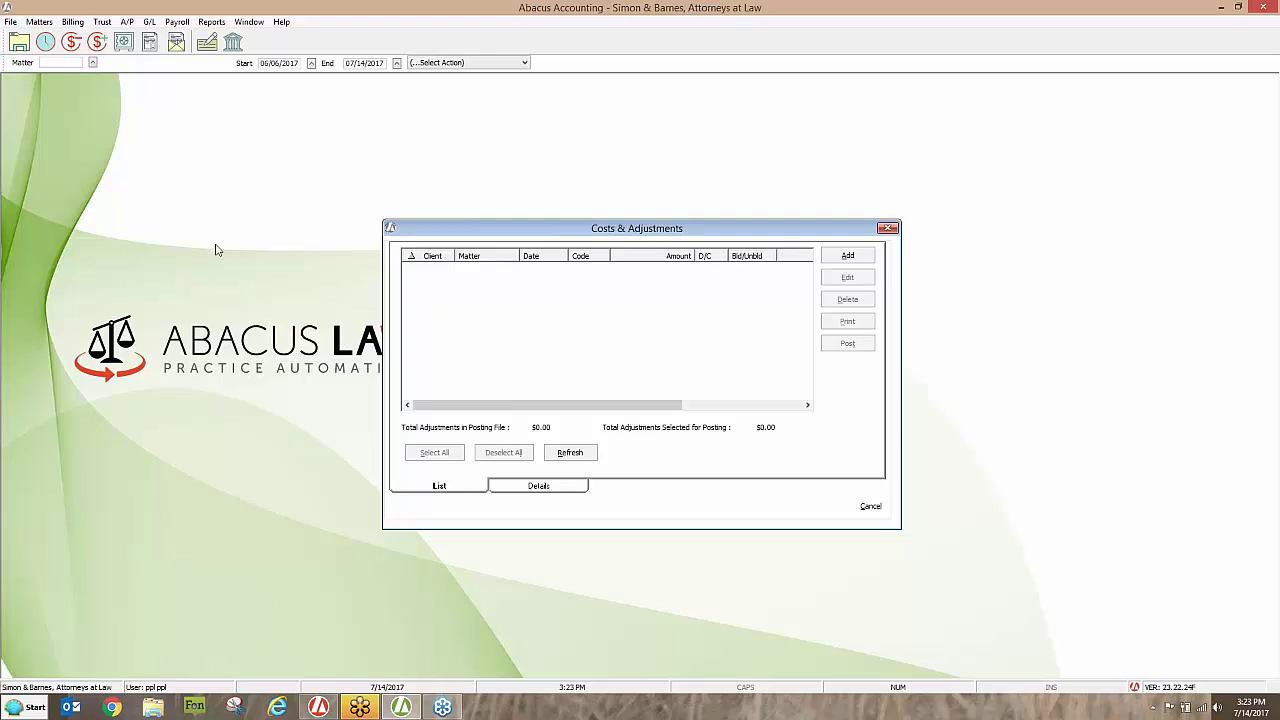
pyautogui.click(40, 24)
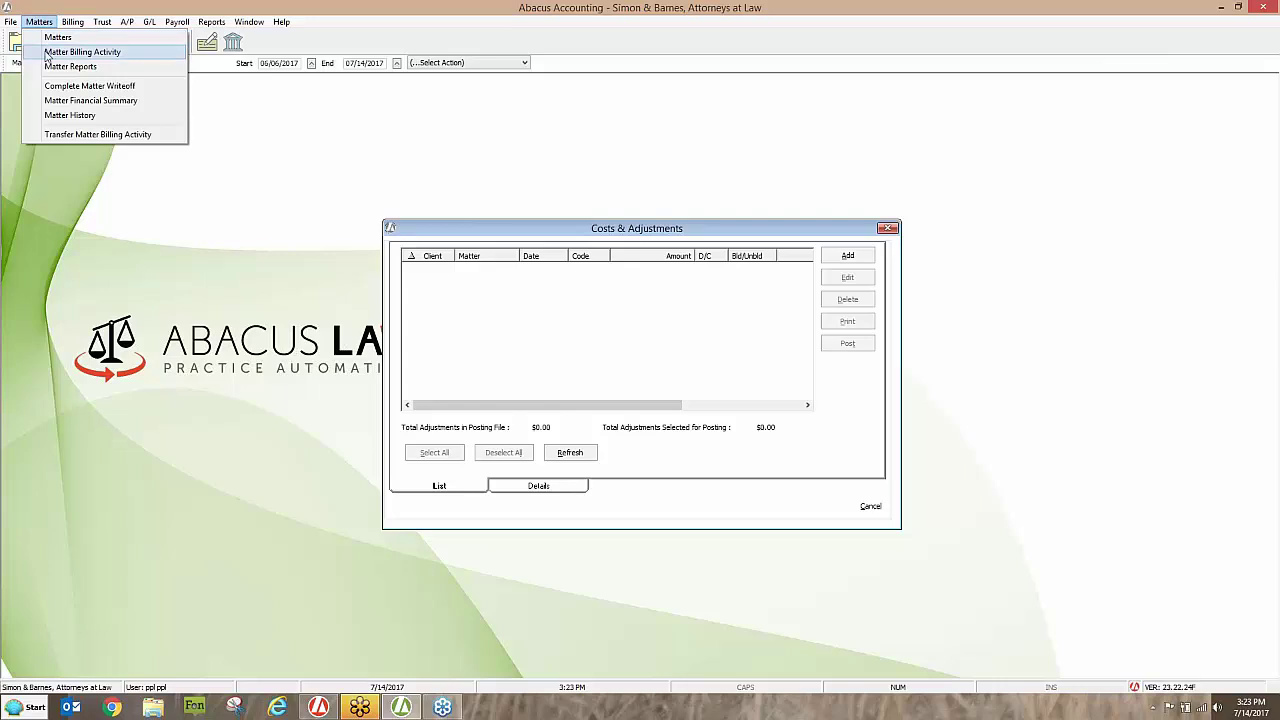
pyautogui.click(50, 52)
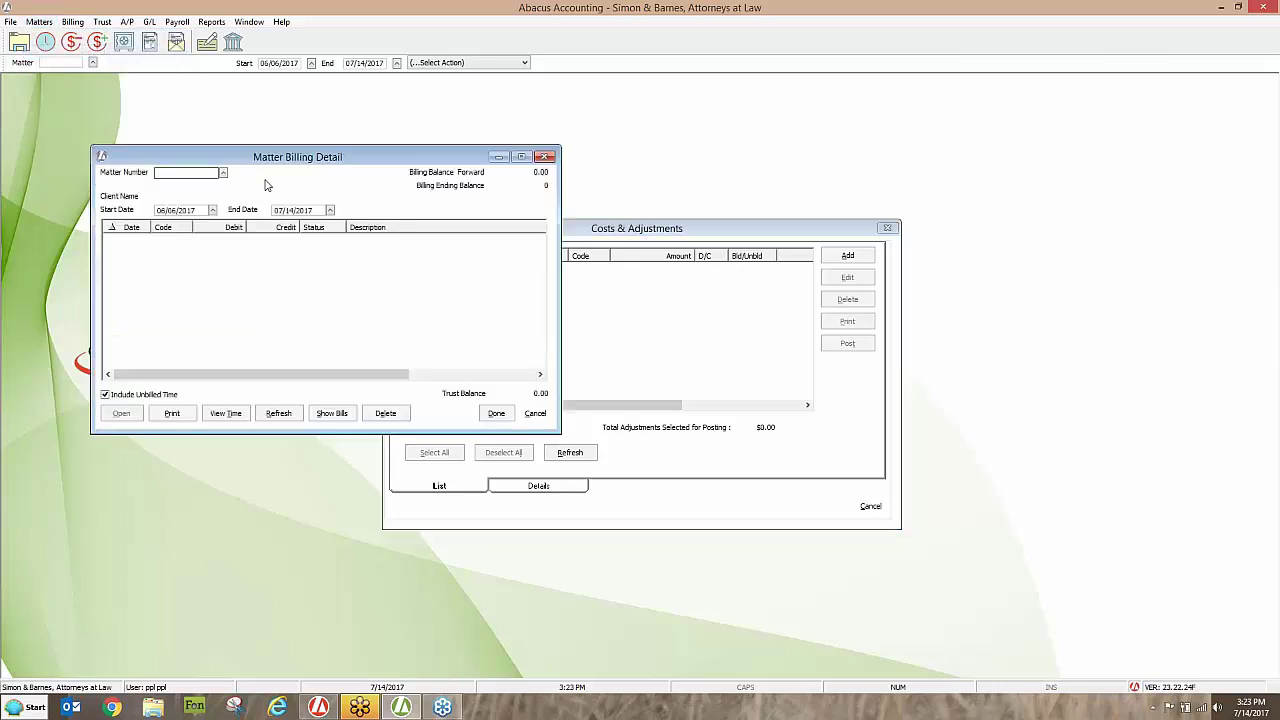
pyautogui.write('9029')
pyautogui.press('Tab')
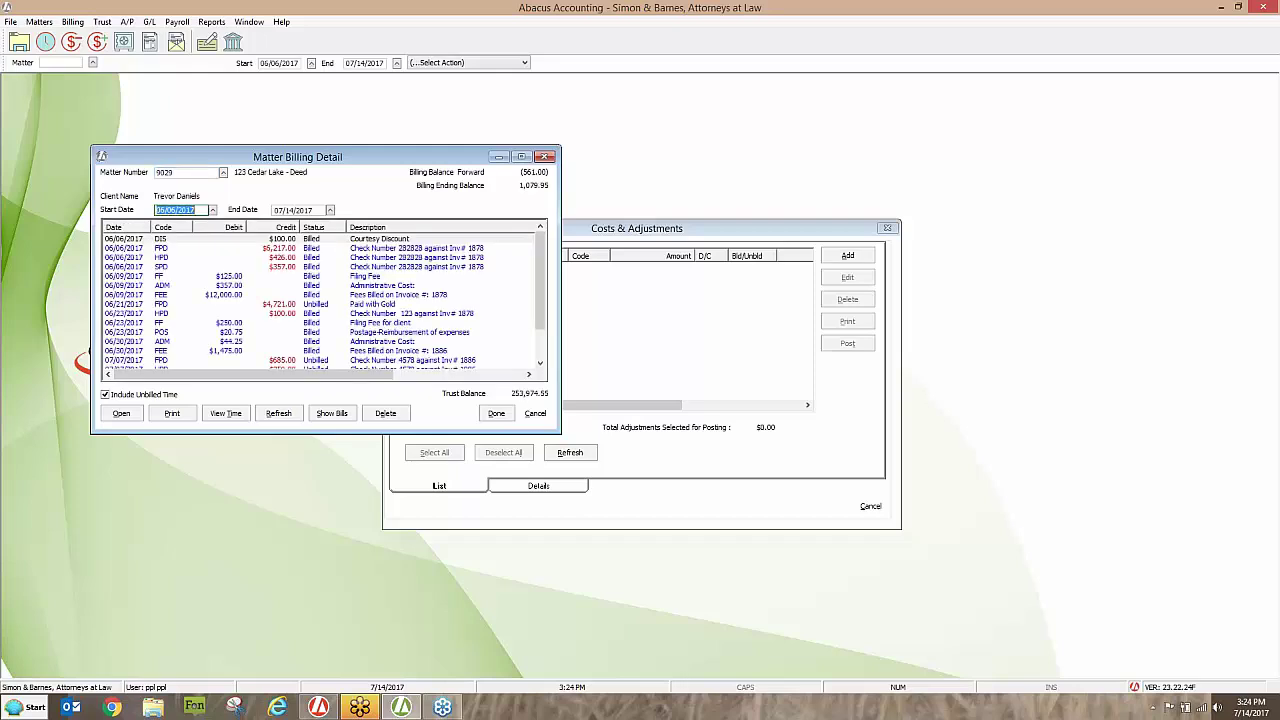
# Delete the 07/14/2017 photocopies cost from matter 9029's billing detail, and close the billing detail and costs windows.
pyautogui.moveTo(538, 245); pyautogui.dragTo(541, 291)
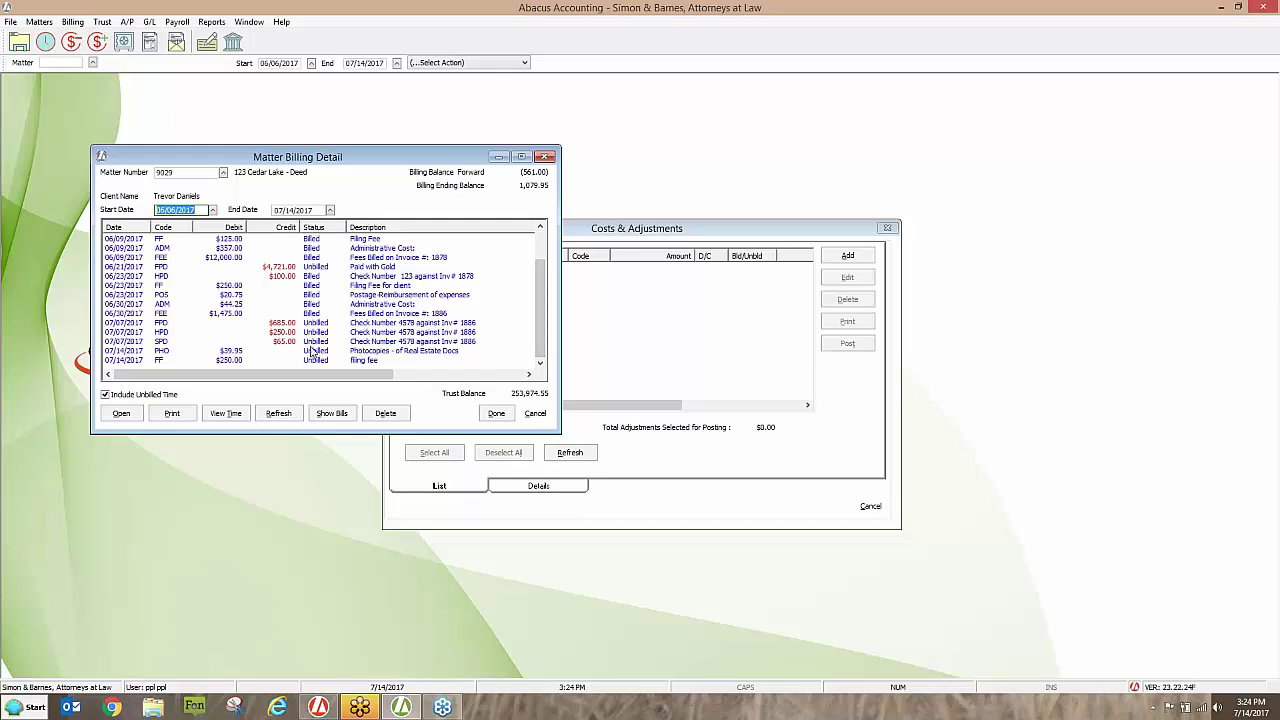
pyautogui.click(238, 352)
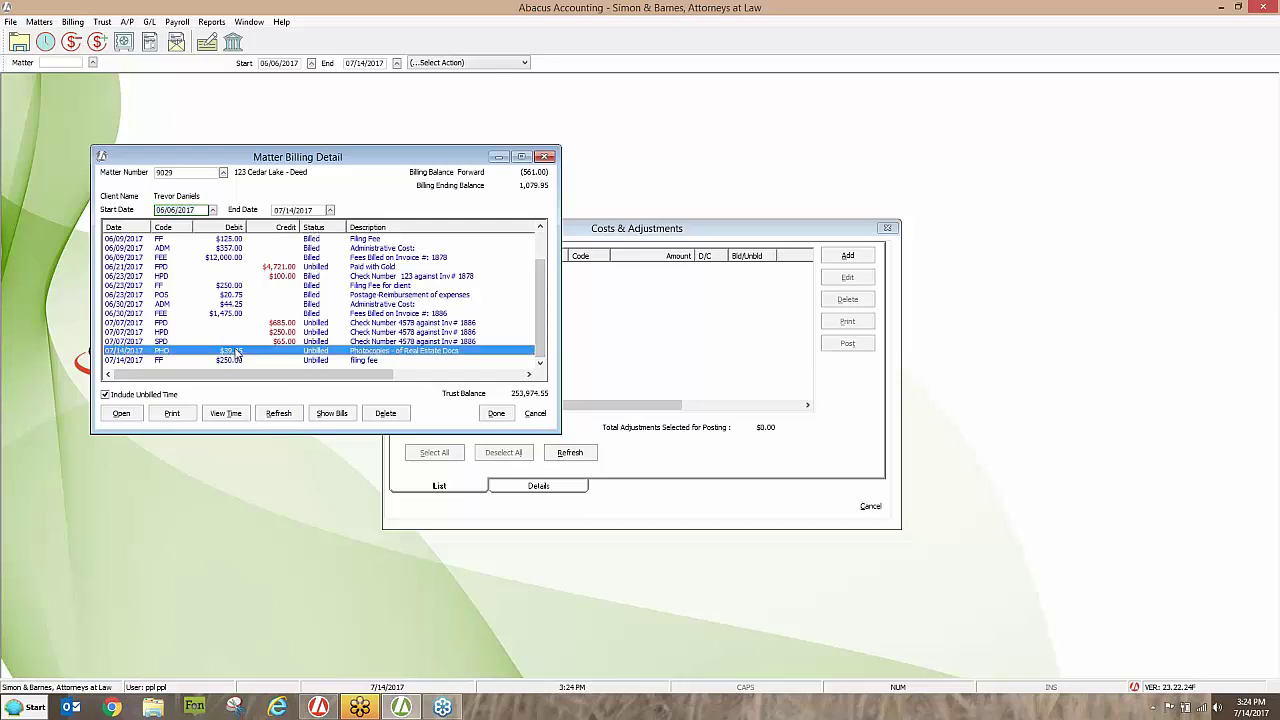
pyautogui.click(388, 417)
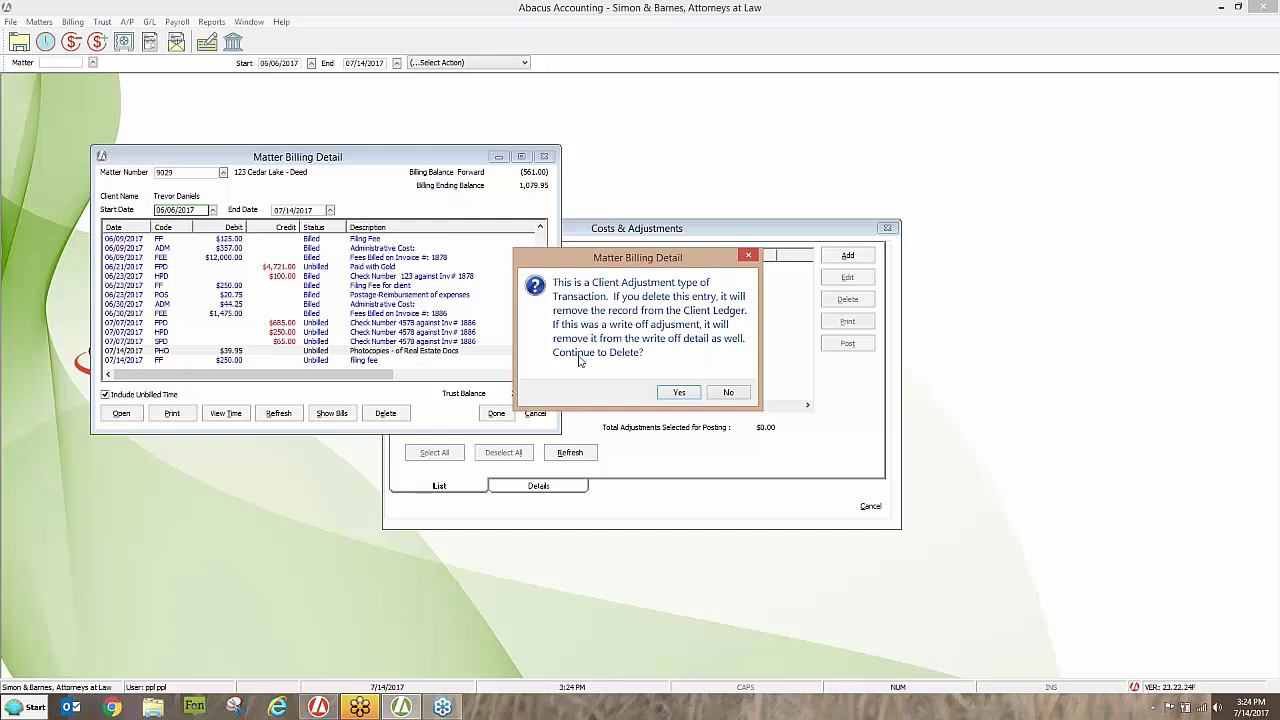
pyautogui.click(681, 392)
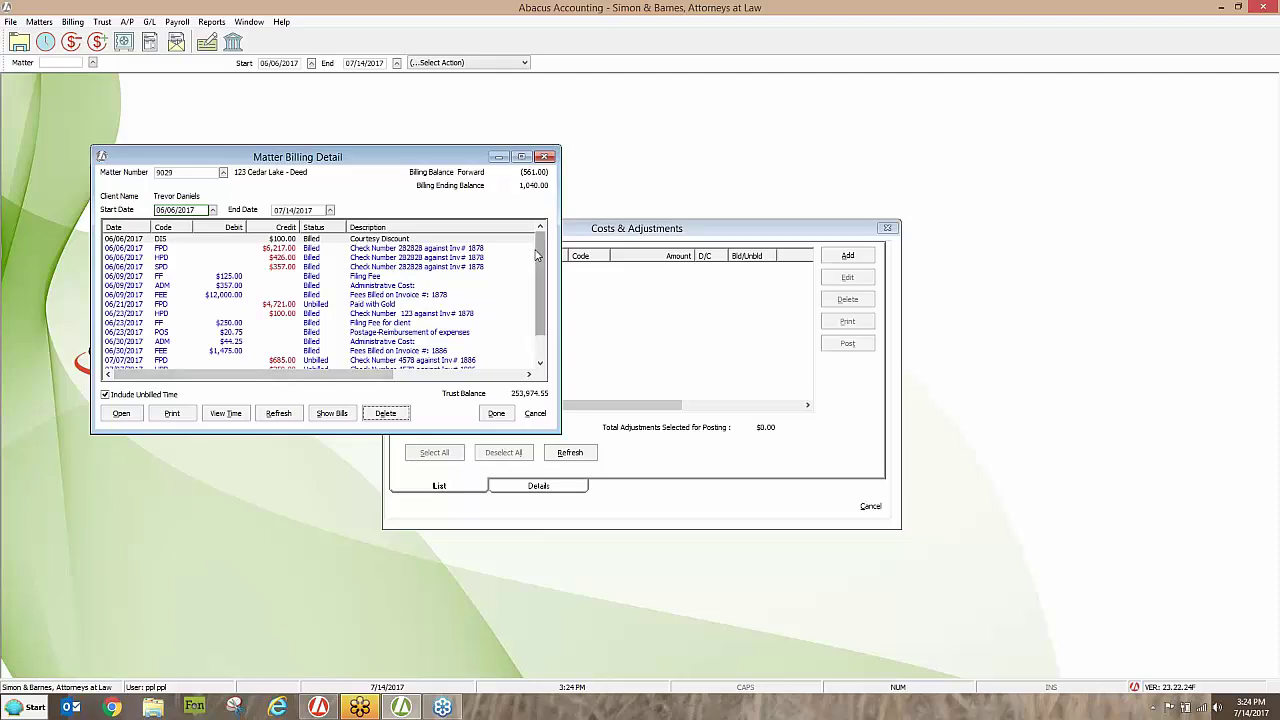
pyautogui.scroll(-1, 537, 303)
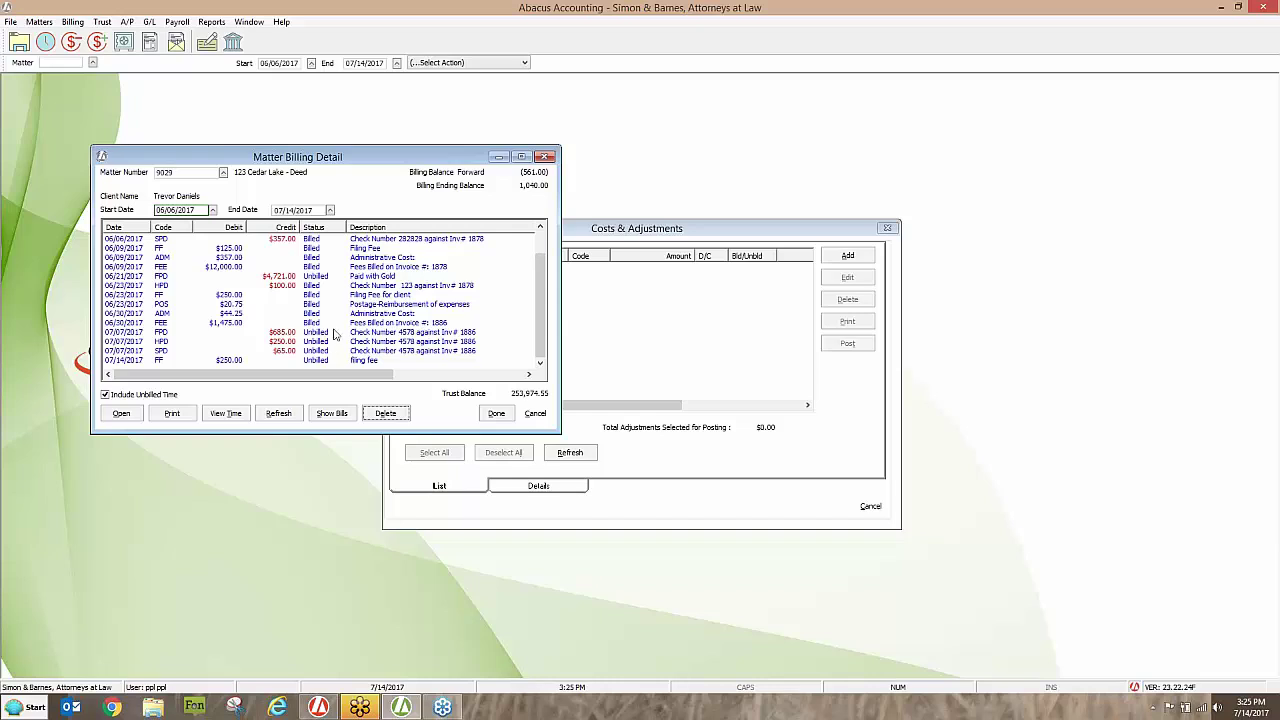
pyautogui.click(548, 157)
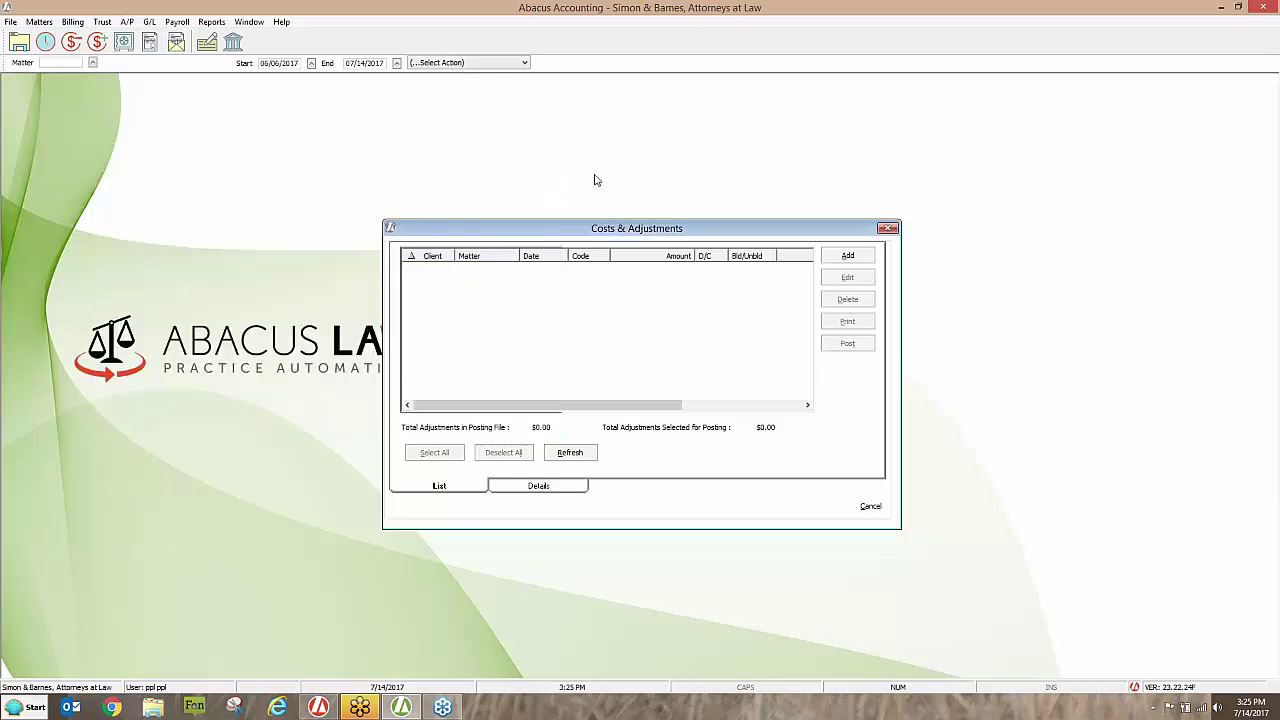
pyautogui.click(887, 229)
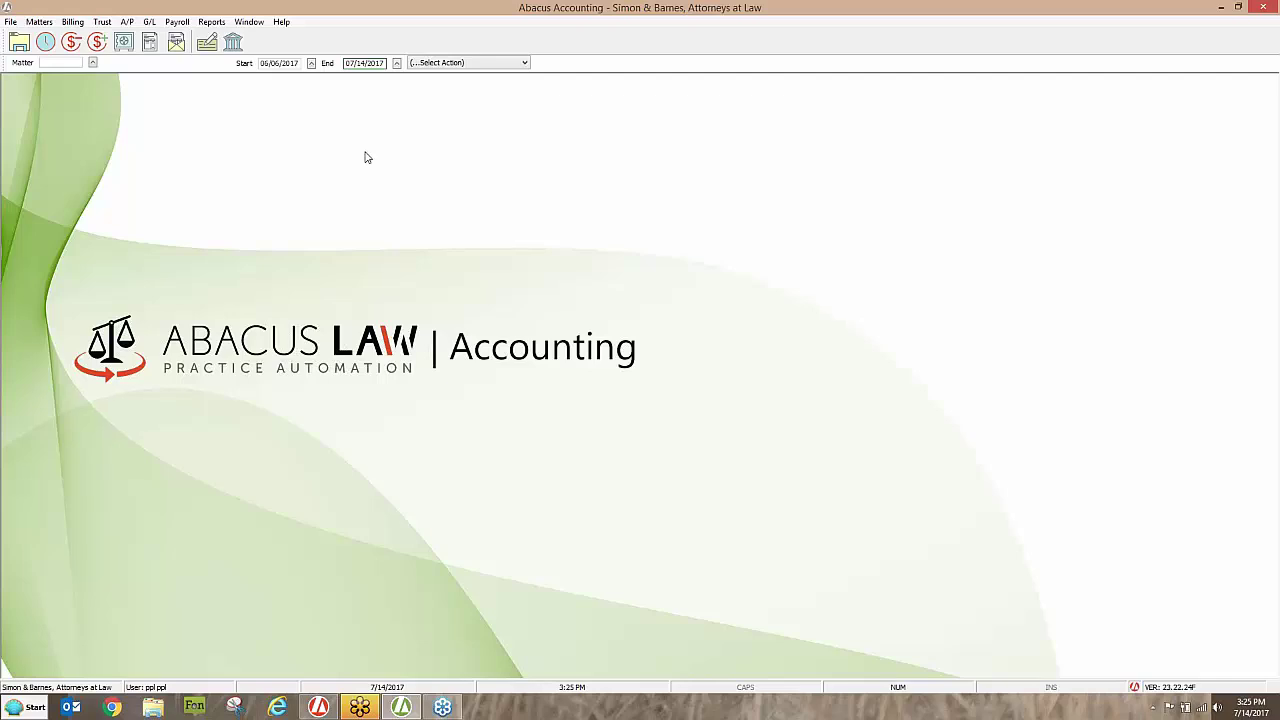
# Open the client payments received and start adding a new payment.
pyautogui.click(72, 21)
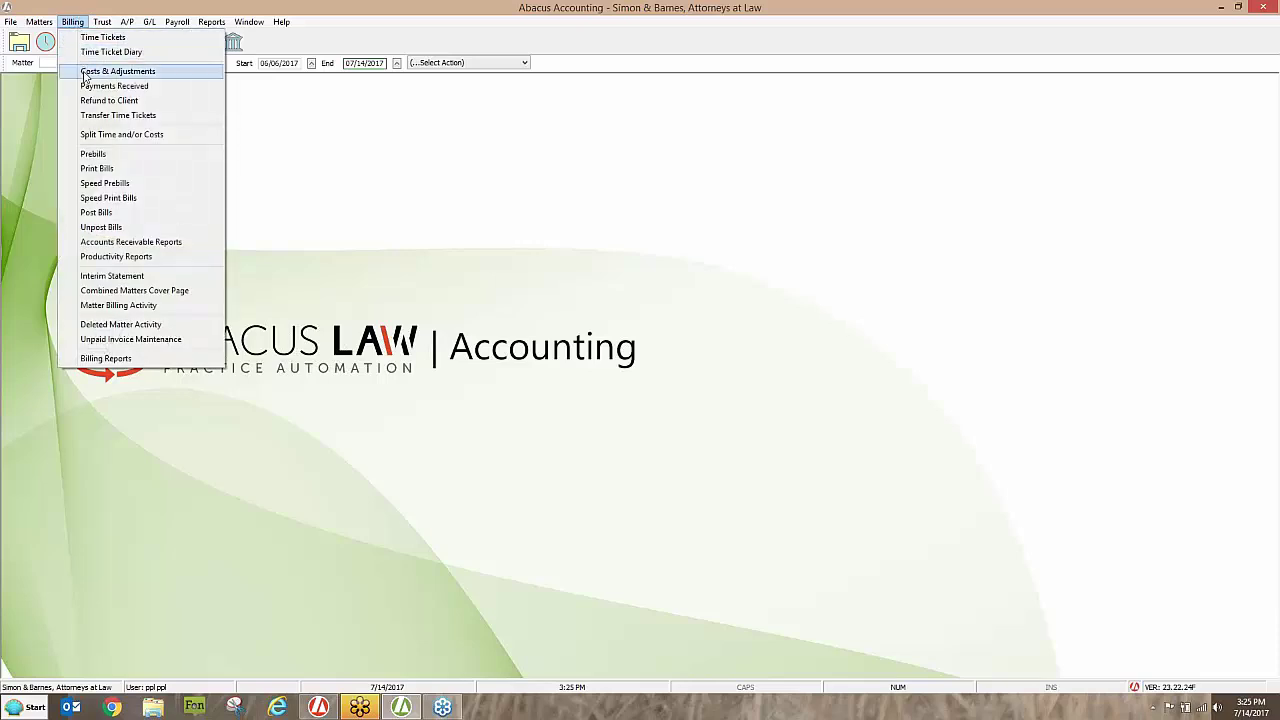
pyautogui.click(88, 86)
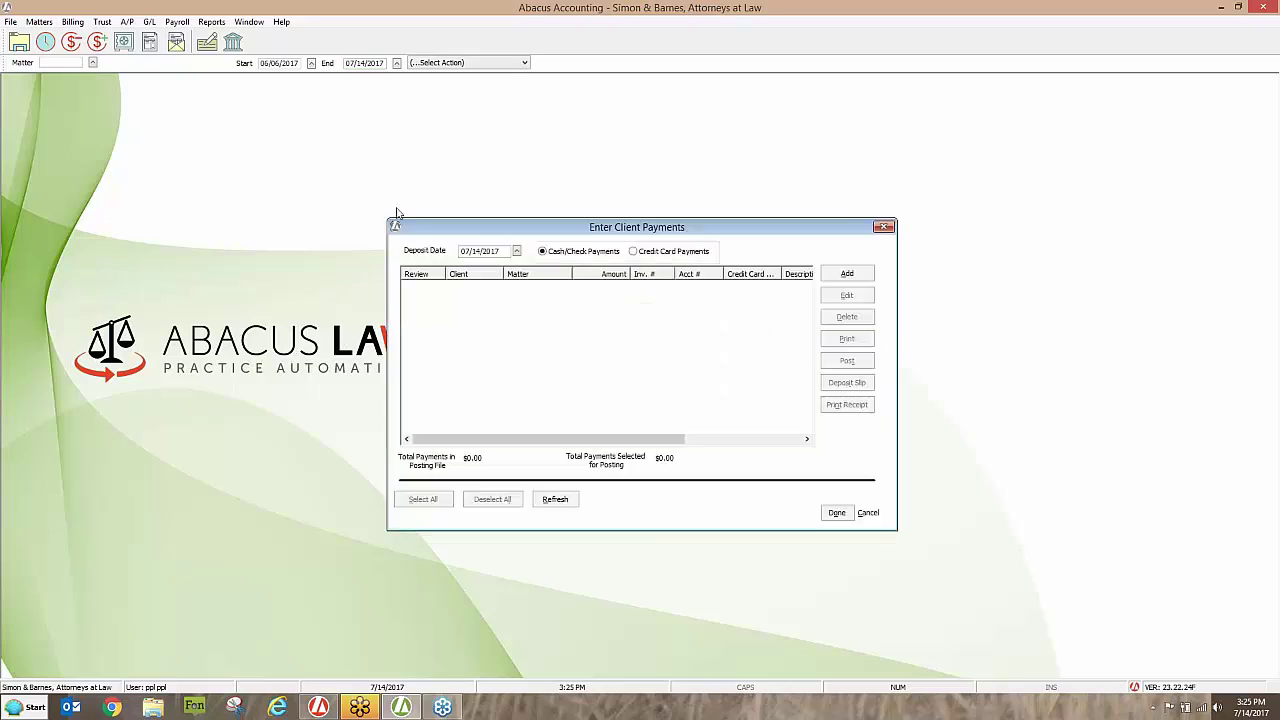
pyautogui.click(845, 275)
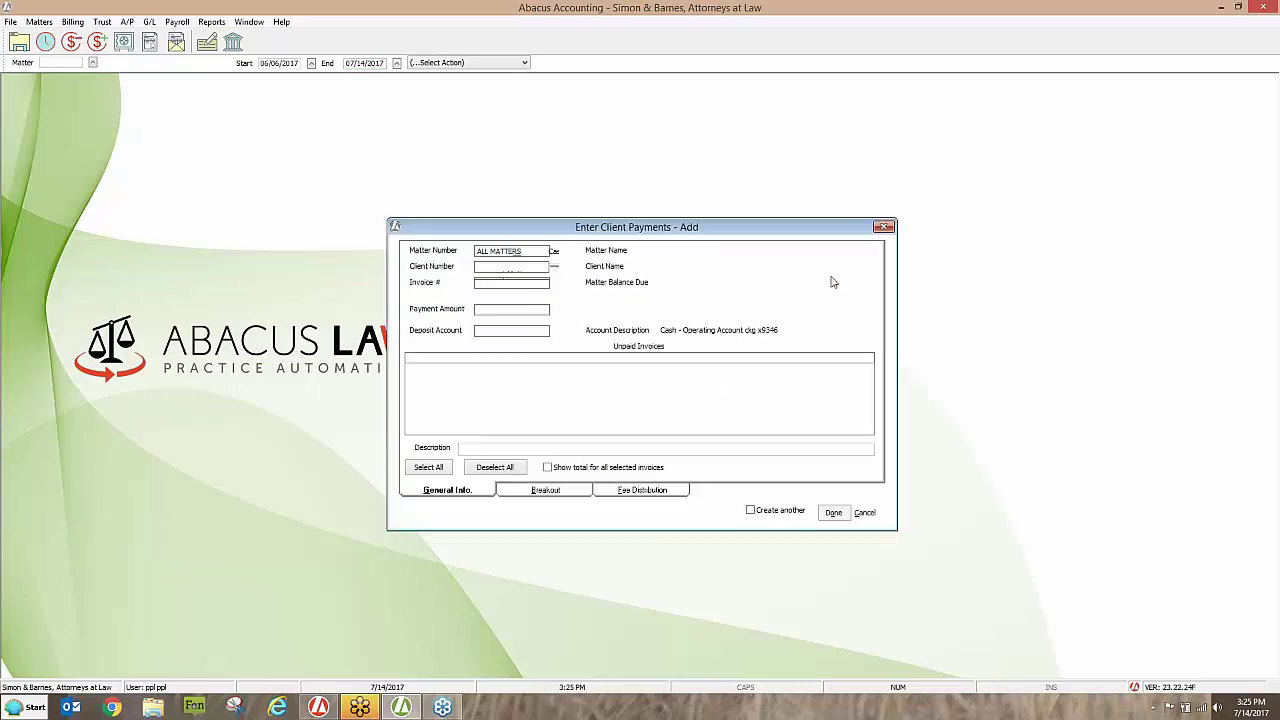
# Enter a $1,000.00 payment for matter 9029 against invoice 1886, with check number 4512 in the description.
pyautogui.click(539, 251)
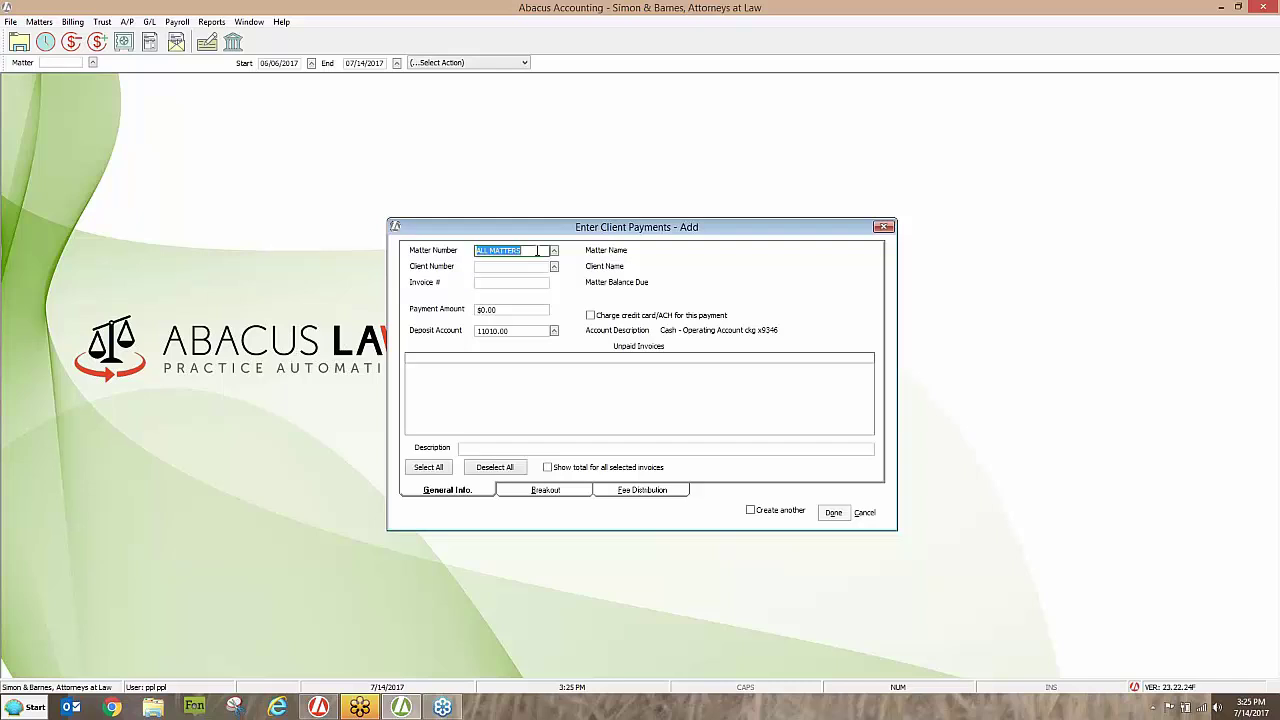
pyautogui.write('9029')
pyautogui.press('Tab')
pyautogui.click(494, 310)
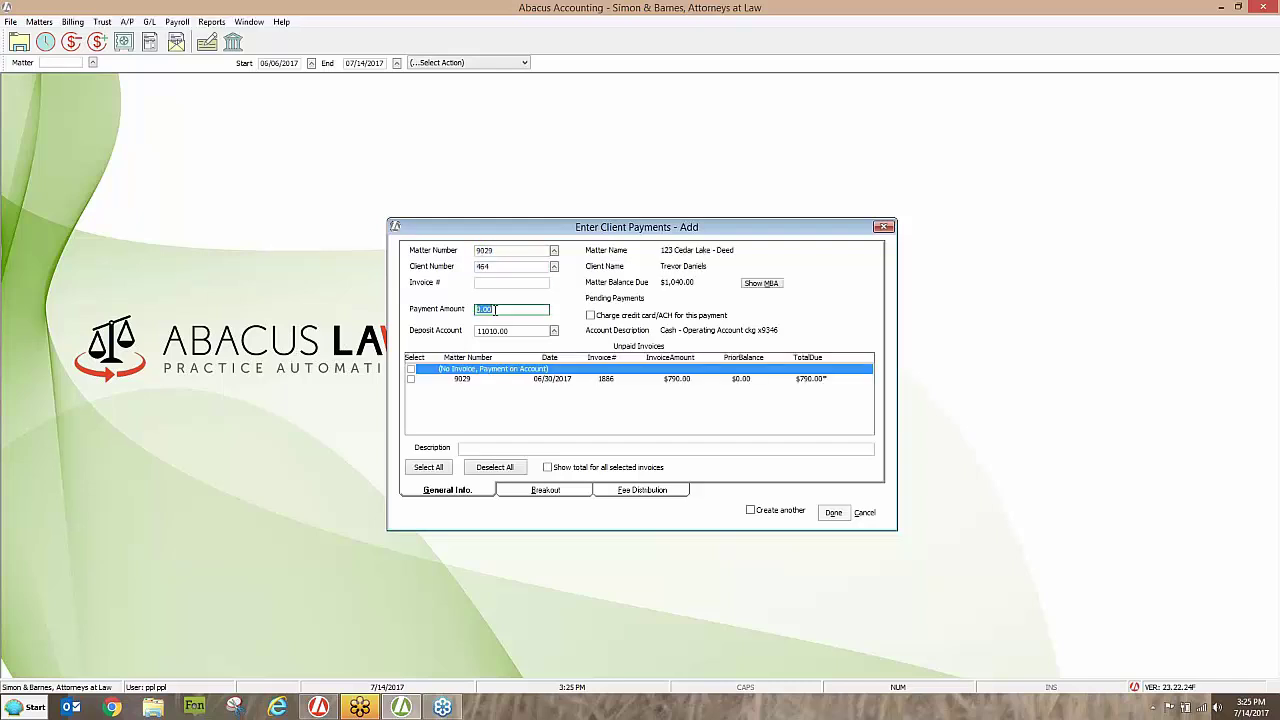
pyautogui.write('1,000.00')
pyautogui.press('Tab')
pyautogui.click(411, 379)
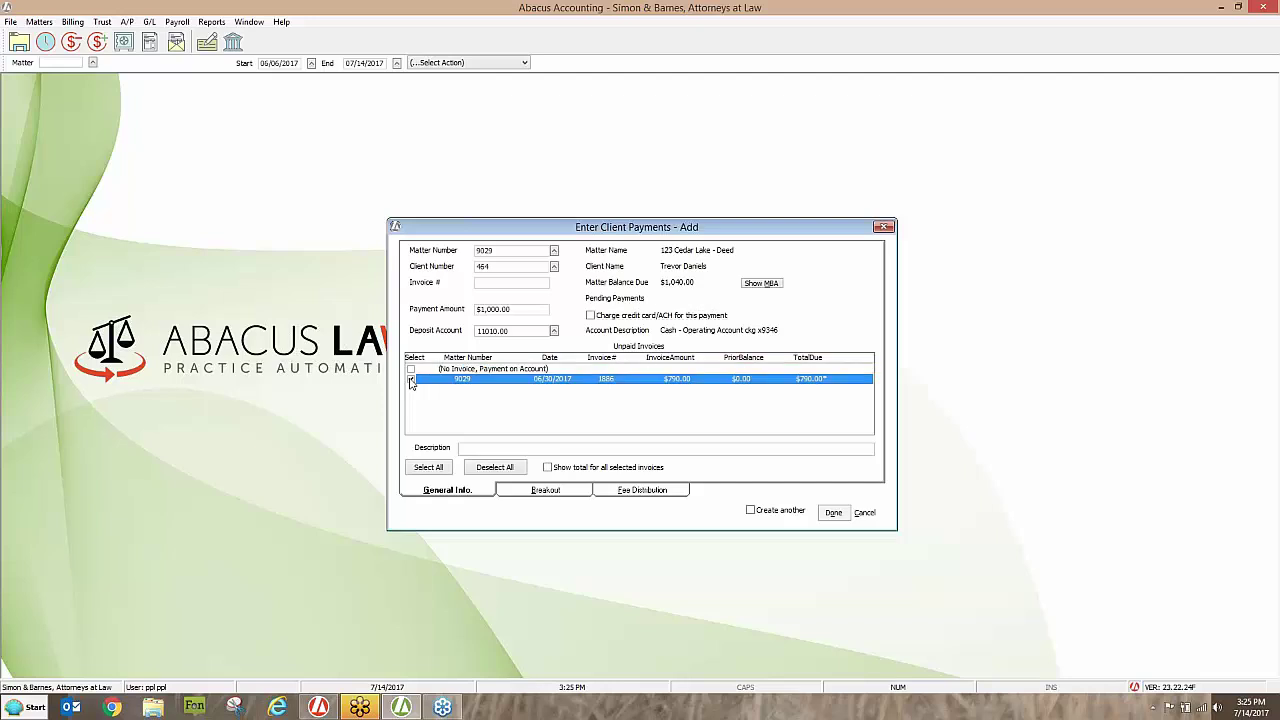
pyautogui.click(504, 449)
pyautogui.click(504, 449)
pyautogui.write('4512')
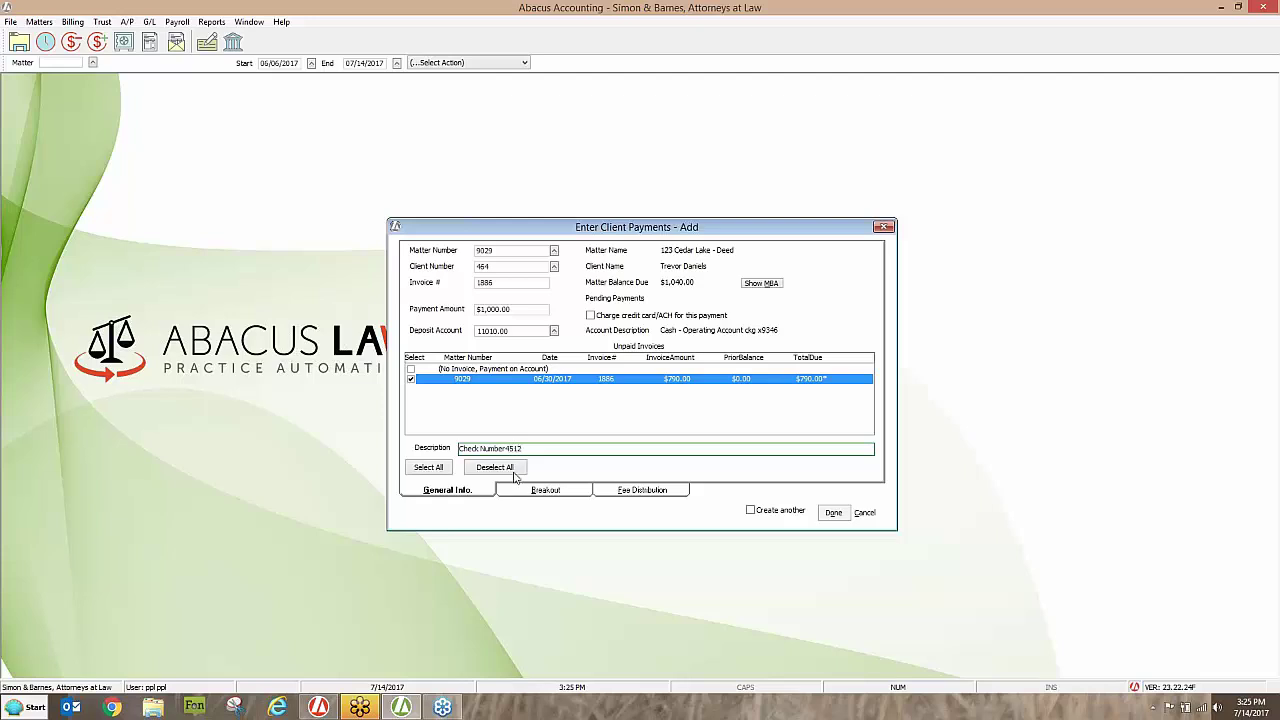
# Allocate 250.00 to hard costs in the payment breakout, and check the soft costs, taxes and retainer amounts.
pyautogui.click(541, 486)
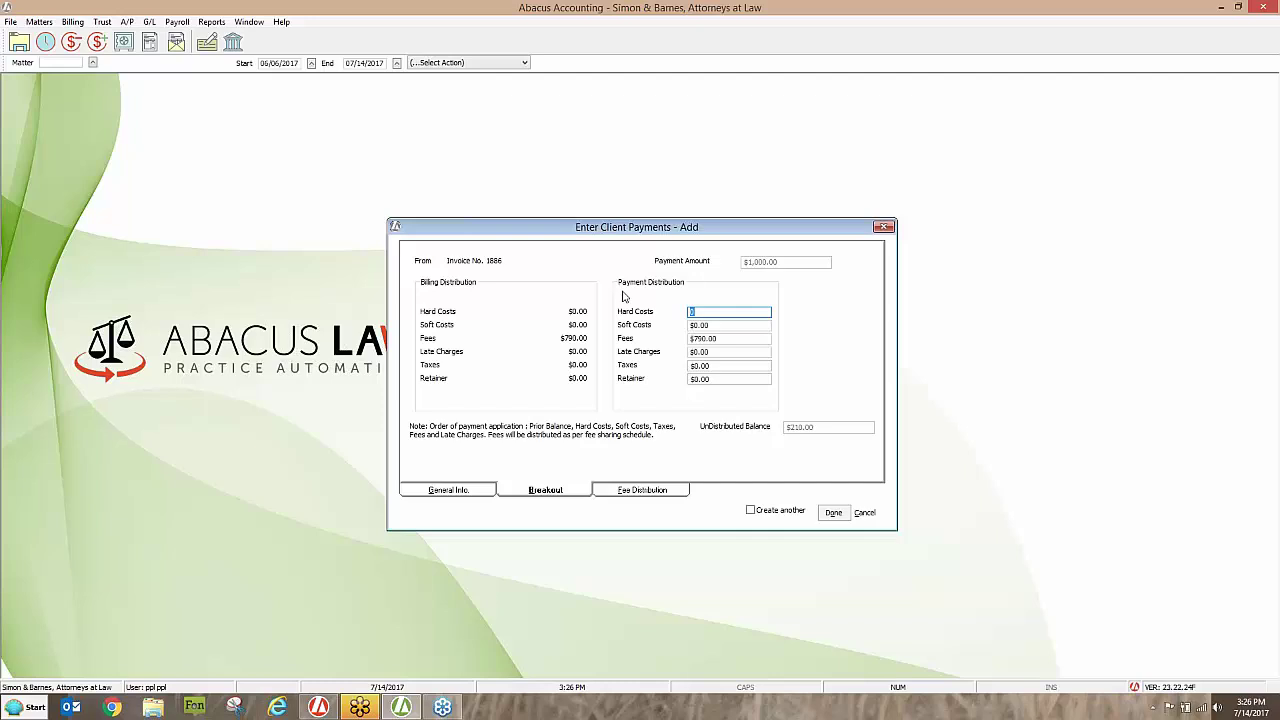
pyautogui.click(706, 312)
pyautogui.press('BackSpace')
pyautogui.write('250.00')
pyautogui.click(698, 325)
pyautogui.click(699, 365)
pyautogui.click(704, 380)
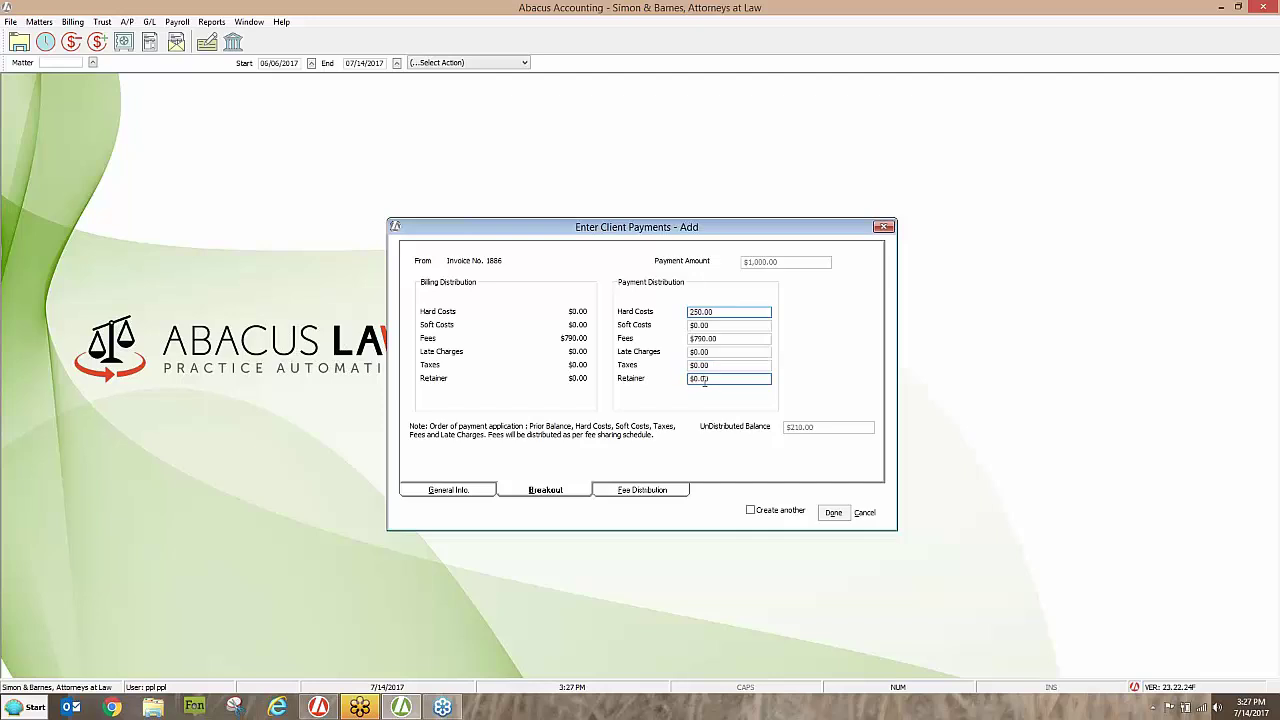
# Try to save the payment with this breakout, and discard the entry without saving changes.
pyautogui.click(838, 511)
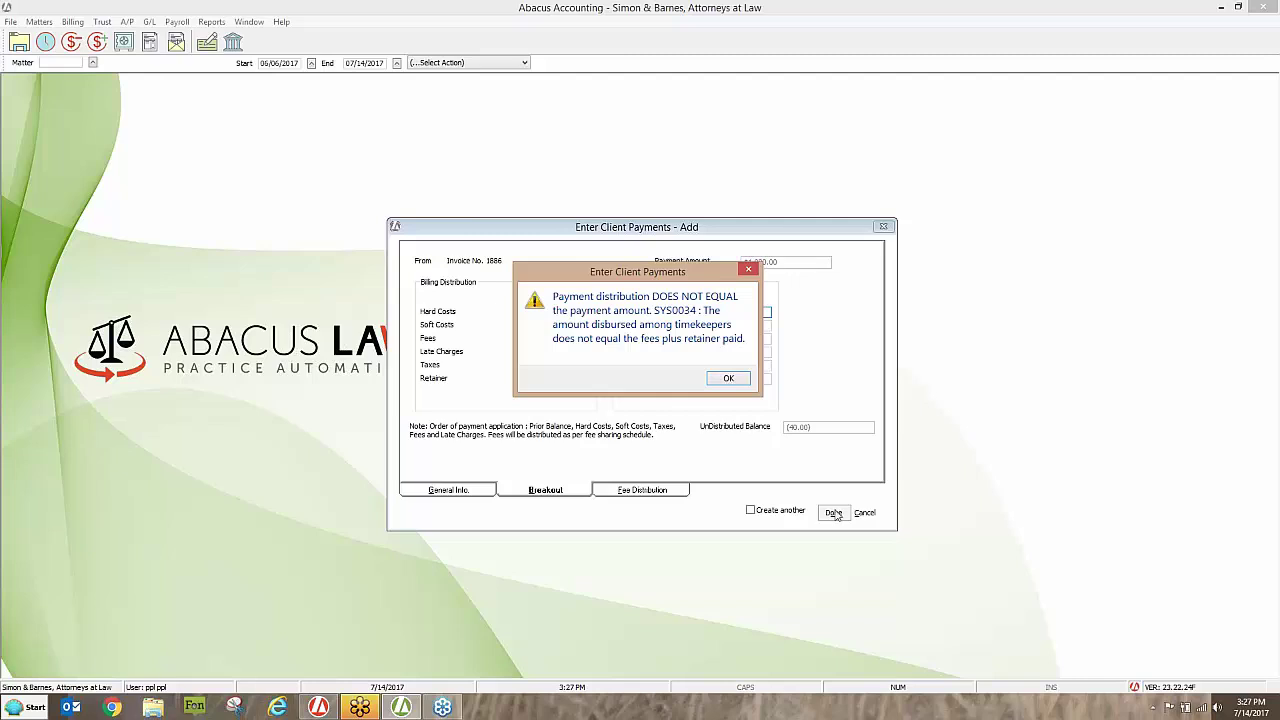
pyautogui.click(748, 269)
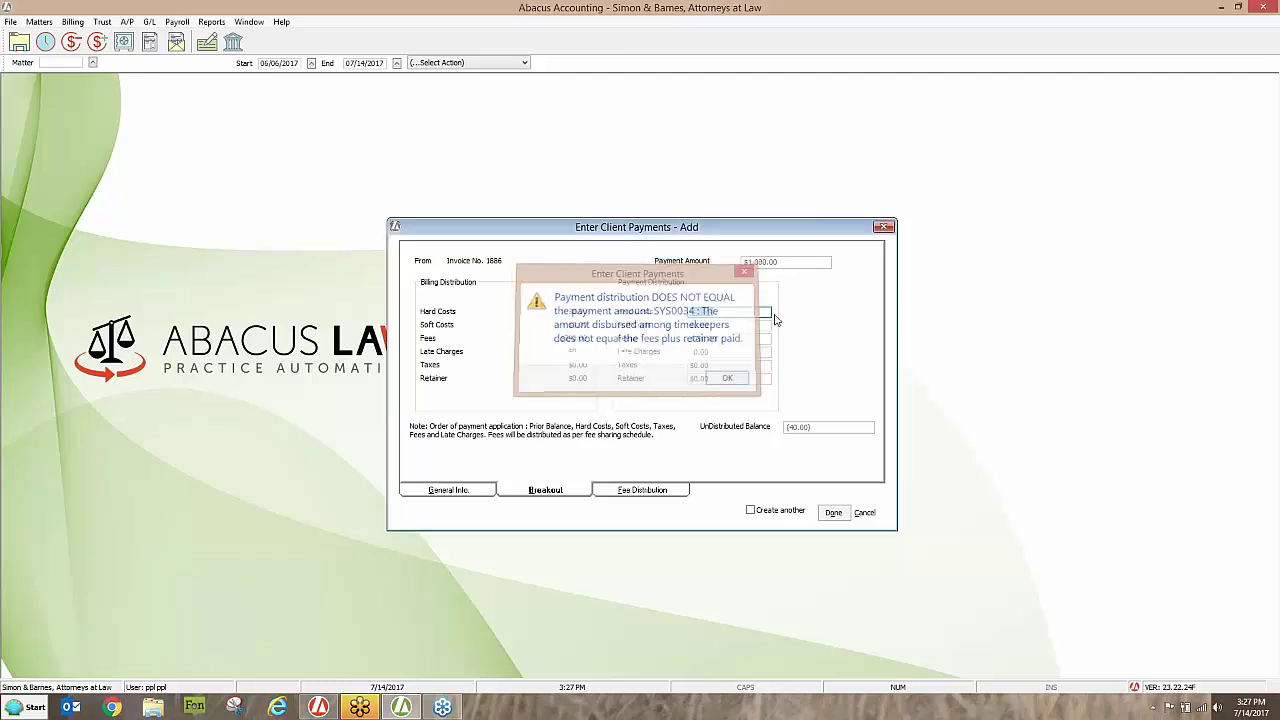
pyautogui.click(860, 514)
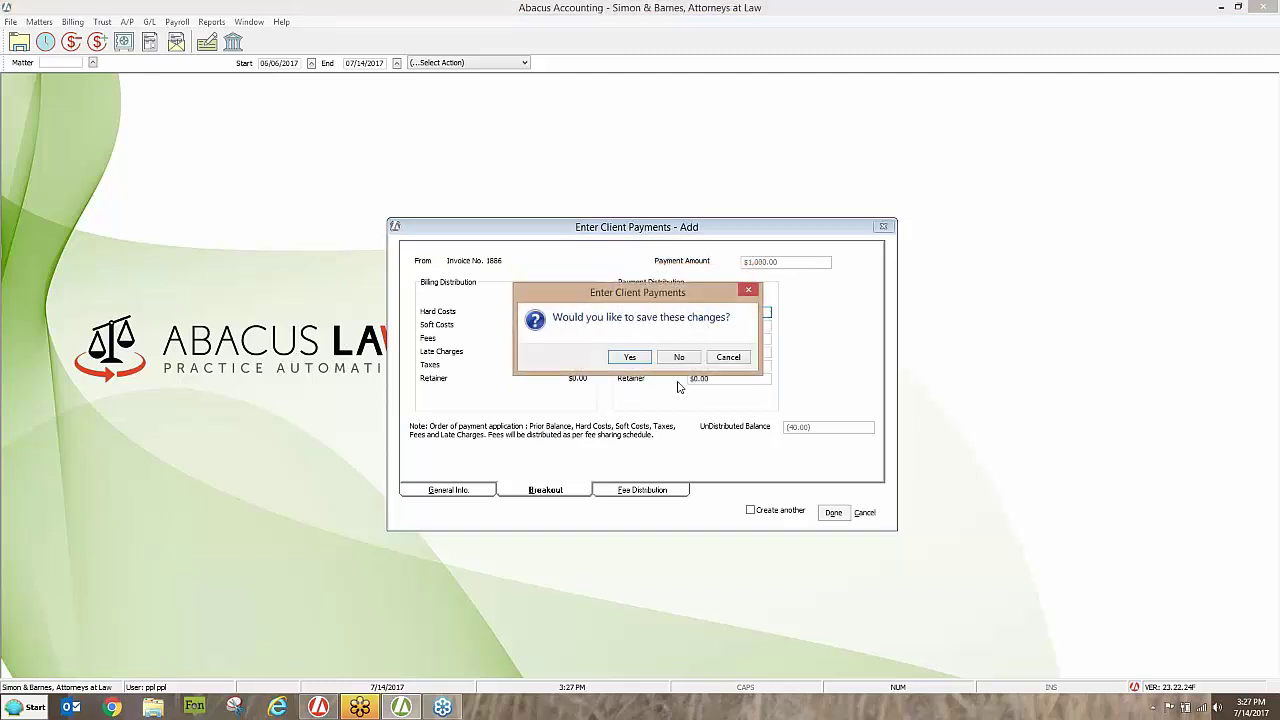
pyautogui.click(675, 358)
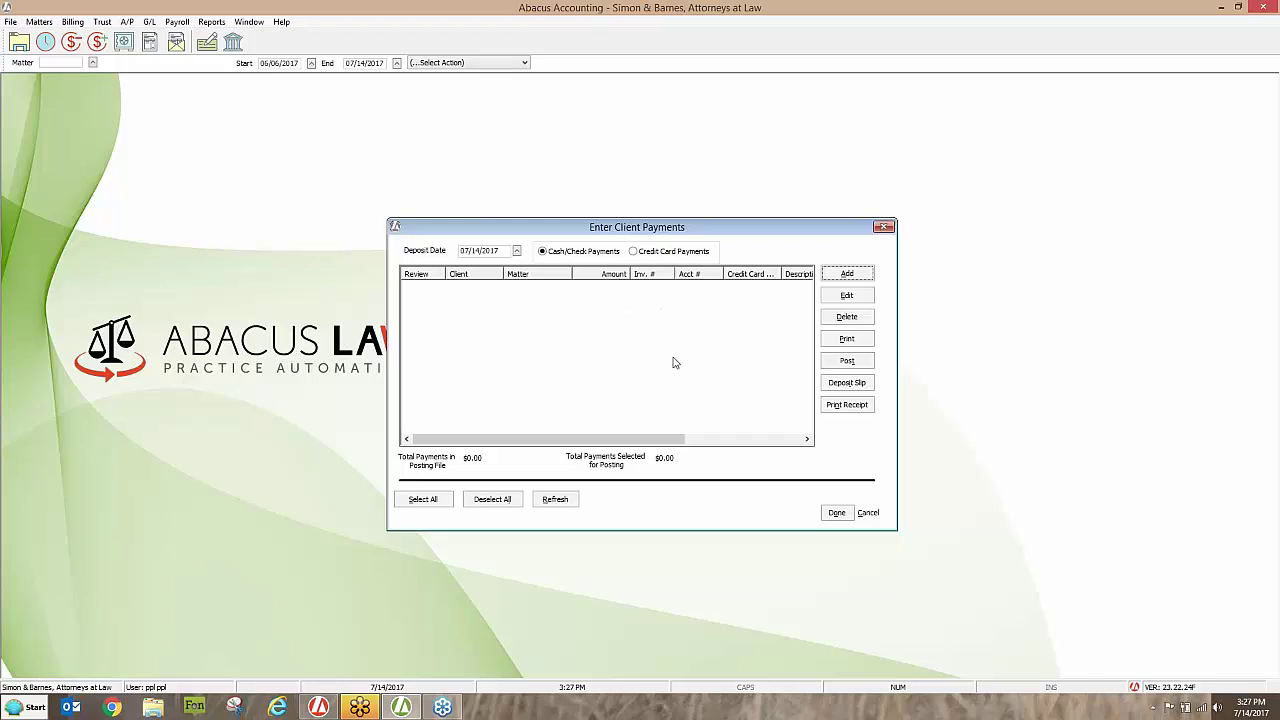
# Start another client payment for matter 9029 to show its balance and unpaid invoices, and cancel it without saving.
pyautogui.click(846, 274)
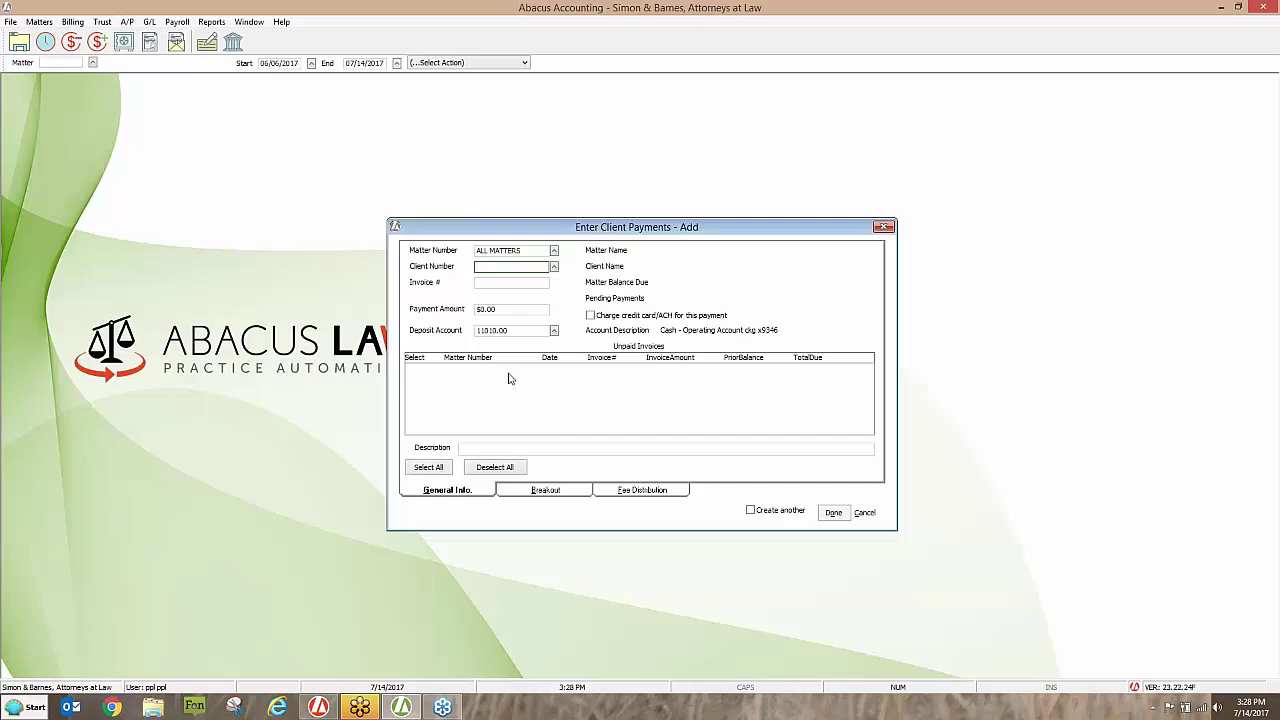
pyautogui.click(522, 282)
pyautogui.click(527, 250)
pyautogui.press('BackSpace')
pyautogui.write('9029')
pyautogui.press('Tab')
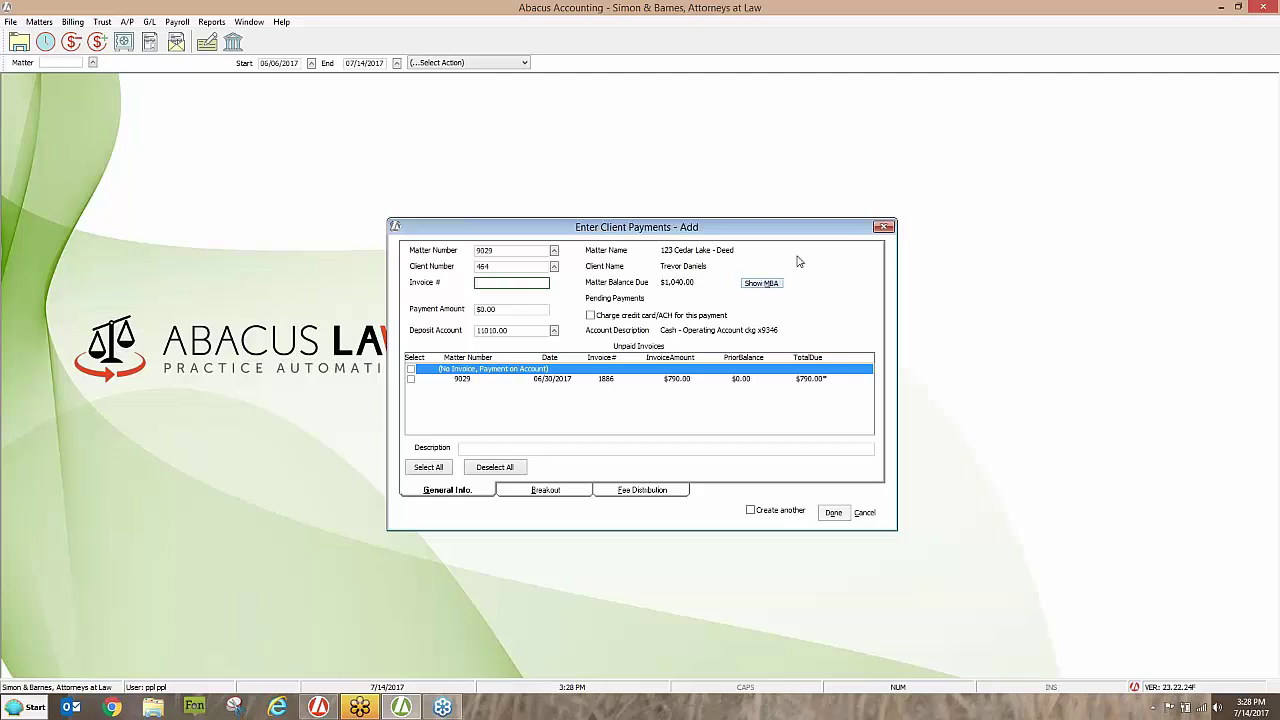
pyautogui.click(865, 513)
pyautogui.click(680, 361)
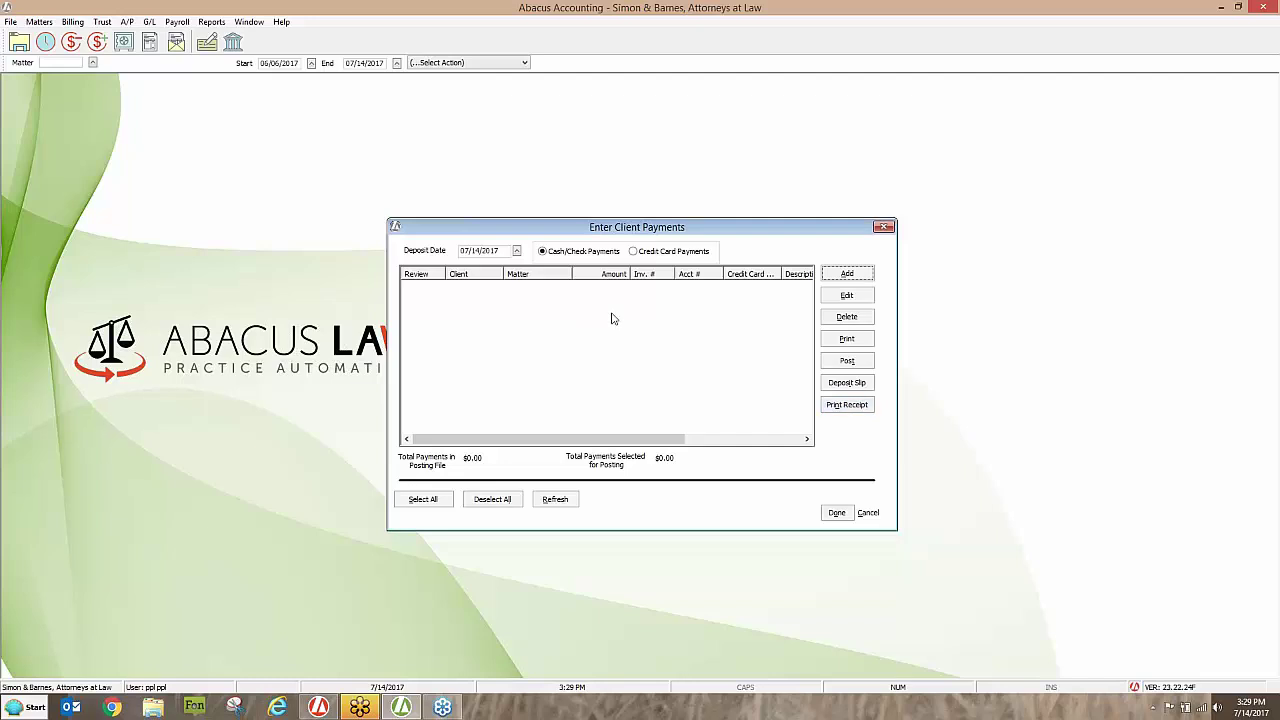
# Start a client payment across all matters for a client found by last name, show the unpaid invoices, and cancel without saving.
pyautogui.click(830, 279)
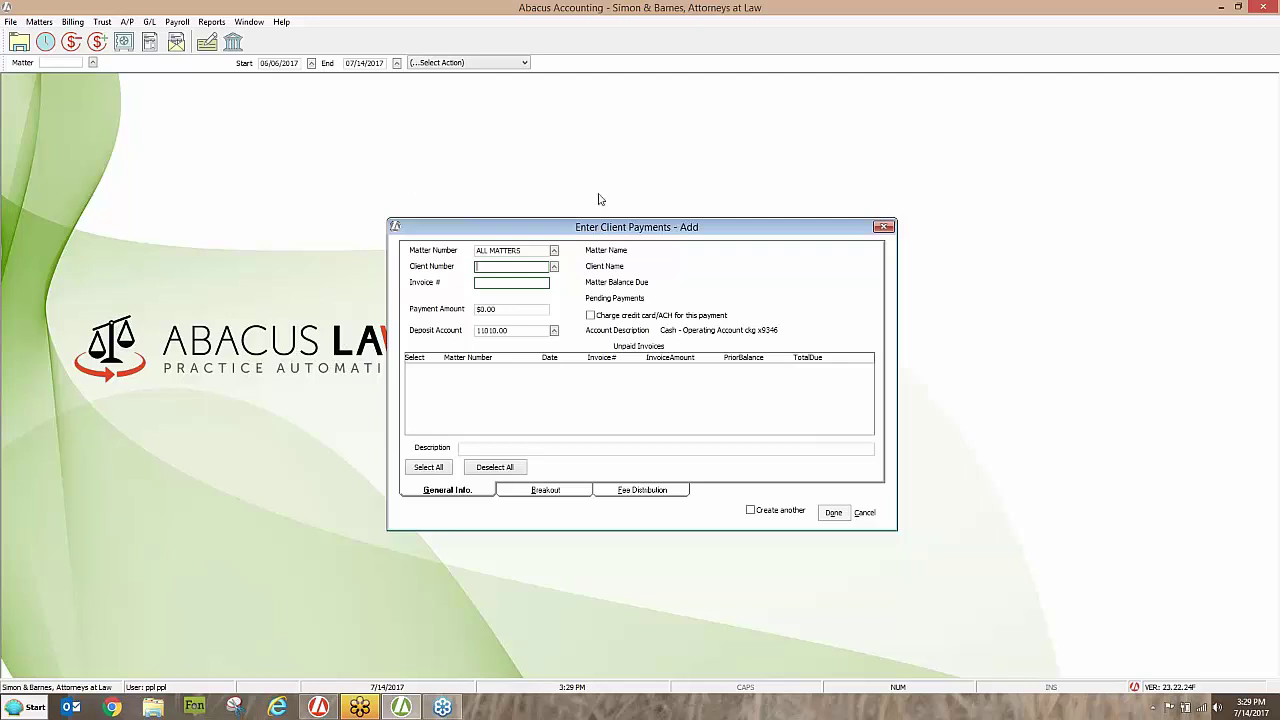
pyautogui.click(502, 265)
pyautogui.click(555, 268)
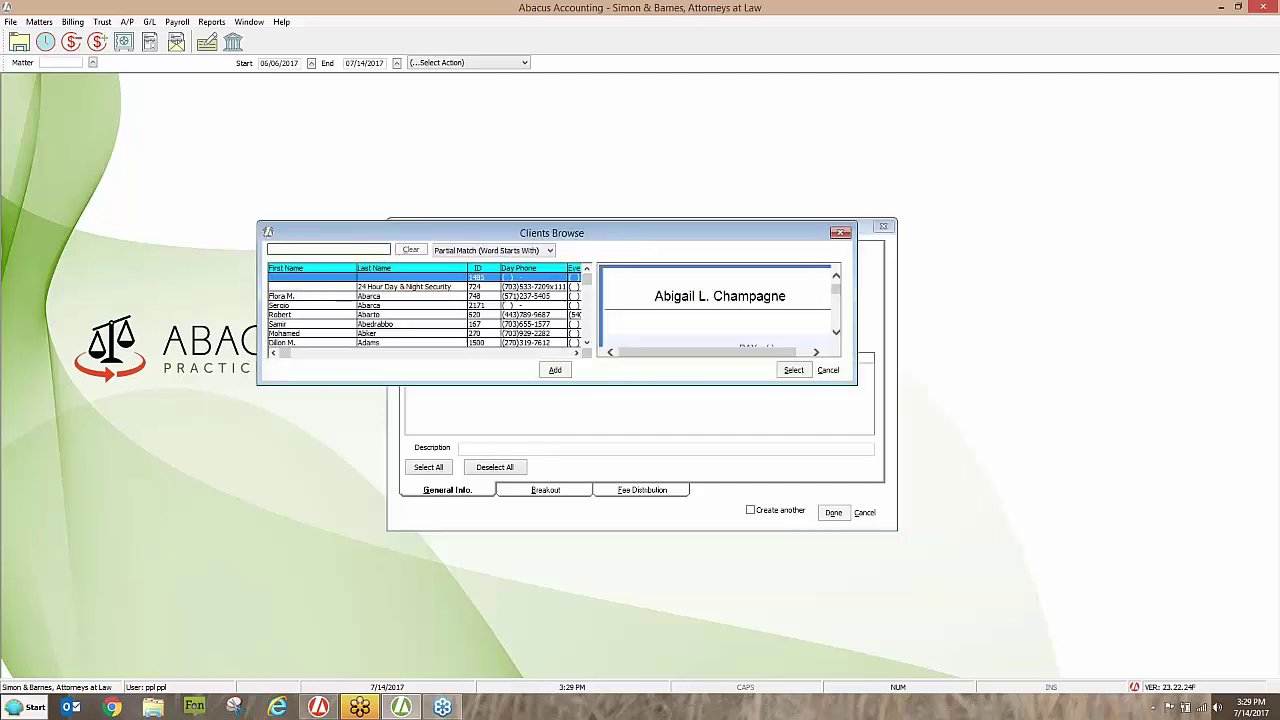
pyautogui.write('add')
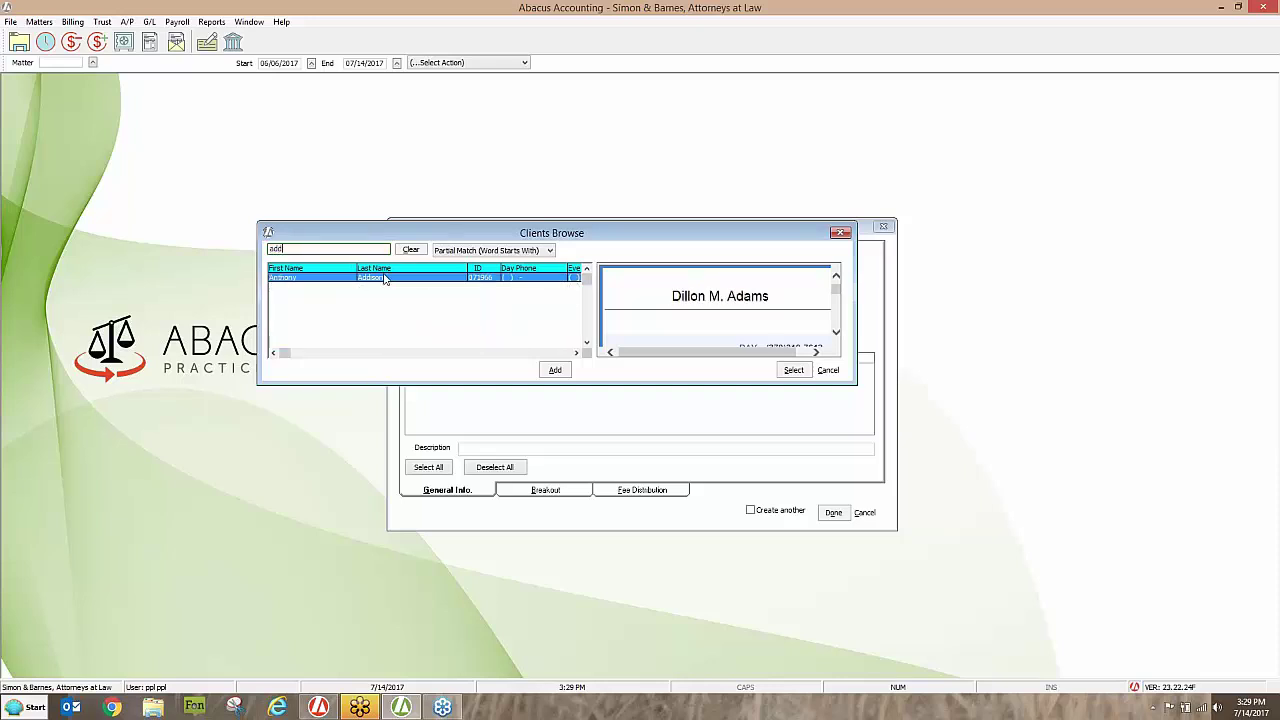
pyautogui.doubleClick(387, 277)
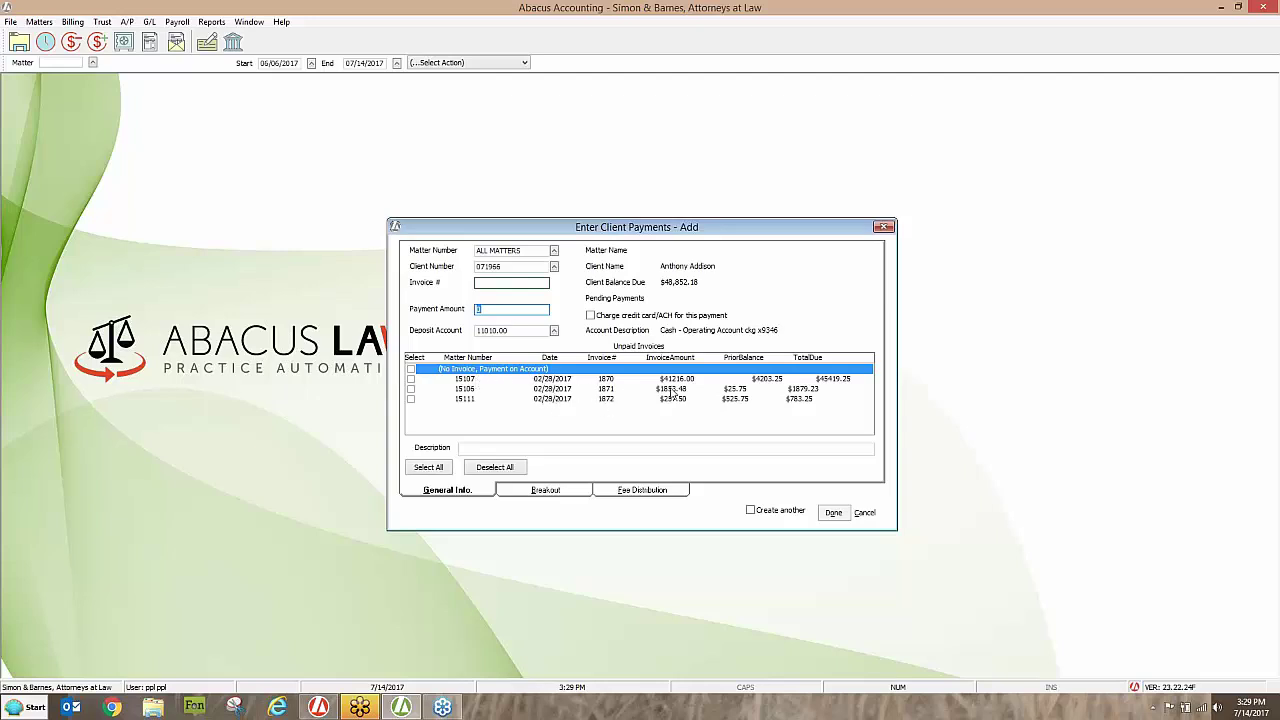
pyautogui.press('Tab')
pyautogui.click(866, 513)
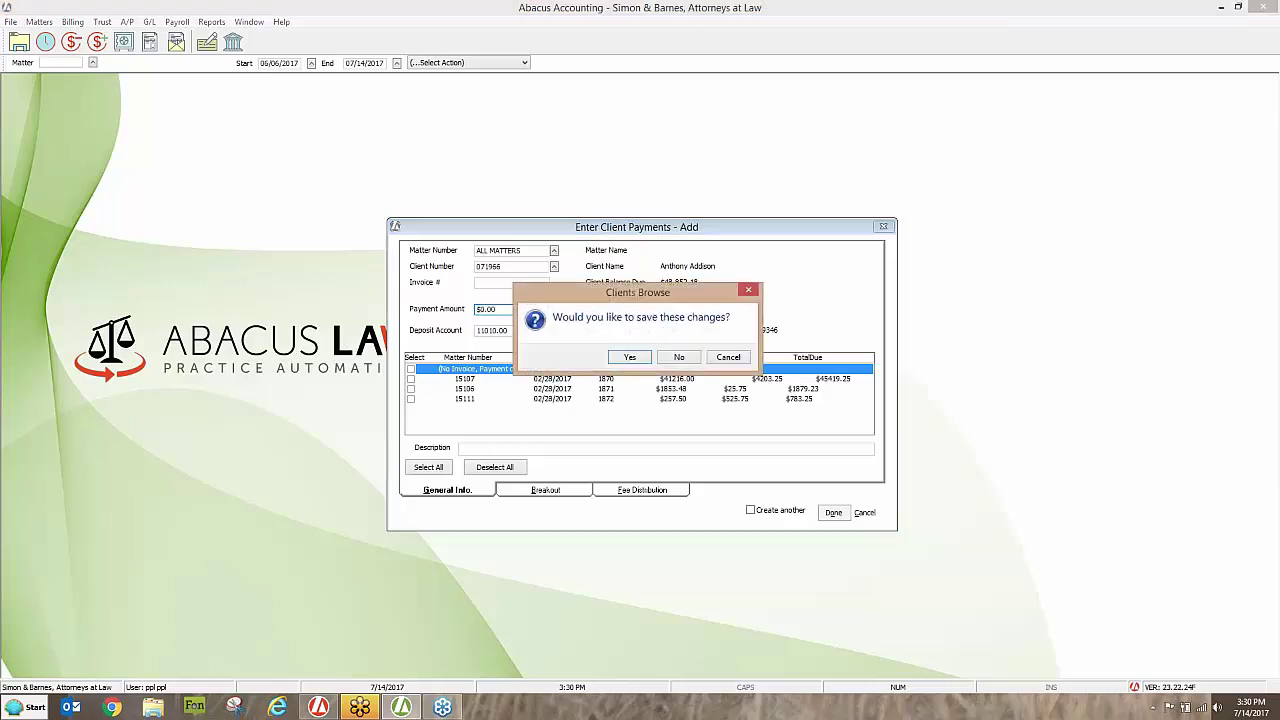
pyautogui.click(678, 358)
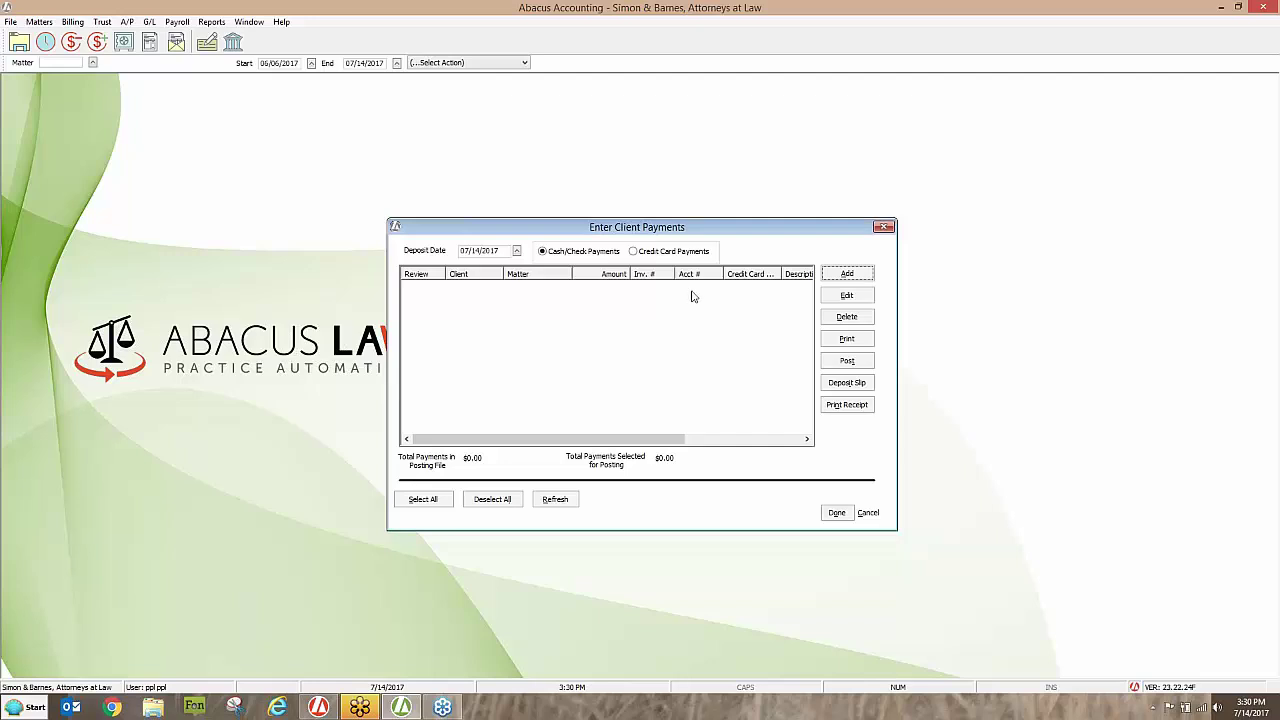
pyautogui.click(876, 226)
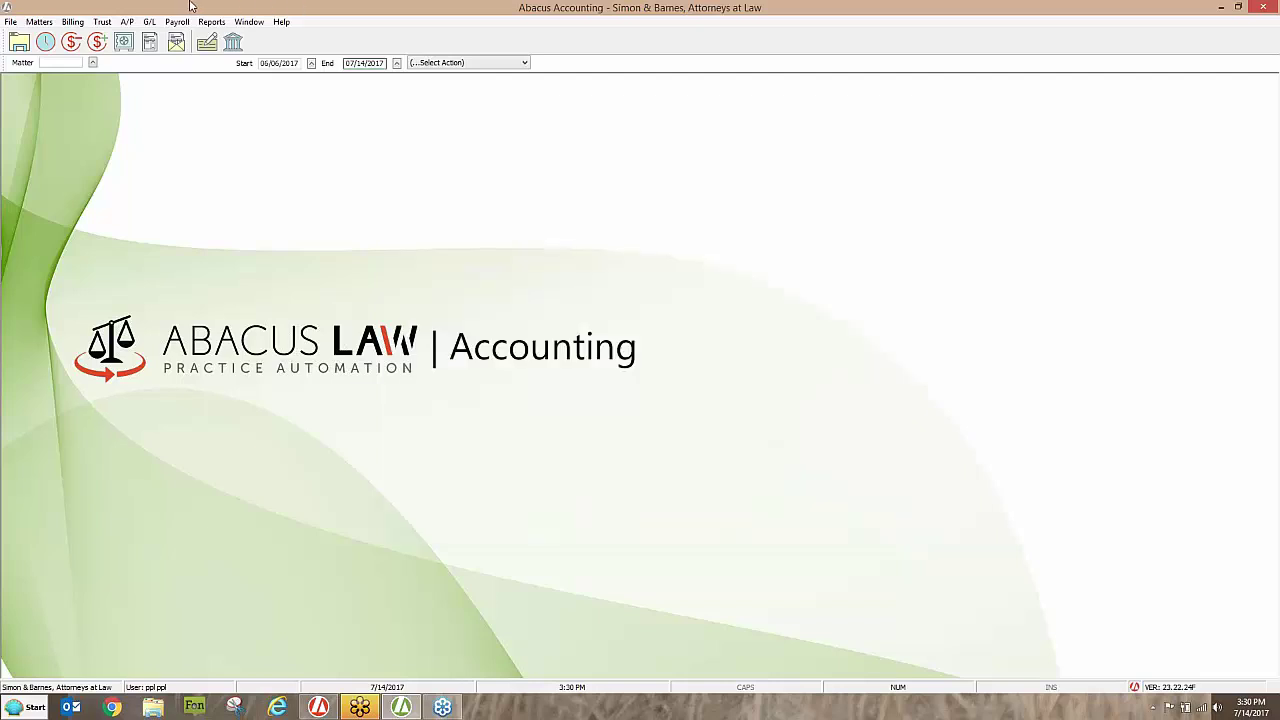
# Open the matter billing activity for matter 9029.
pyautogui.click(46, 21)
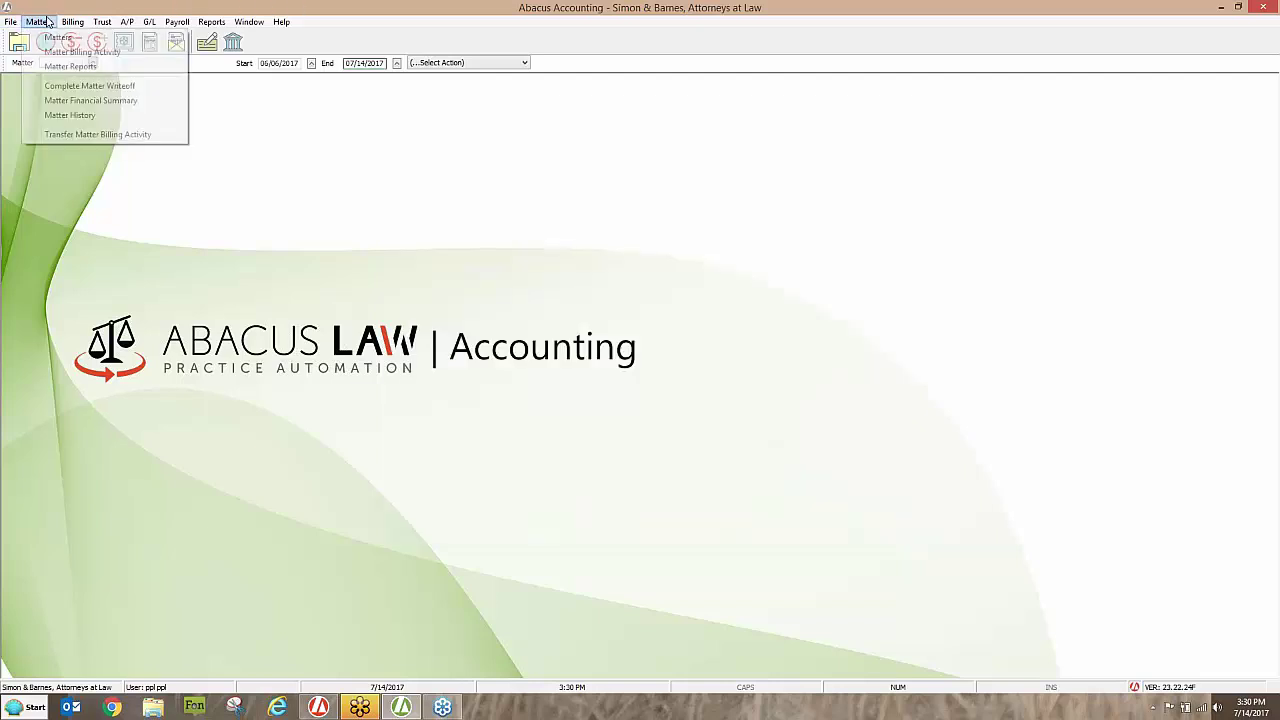
pyautogui.click(55, 51)
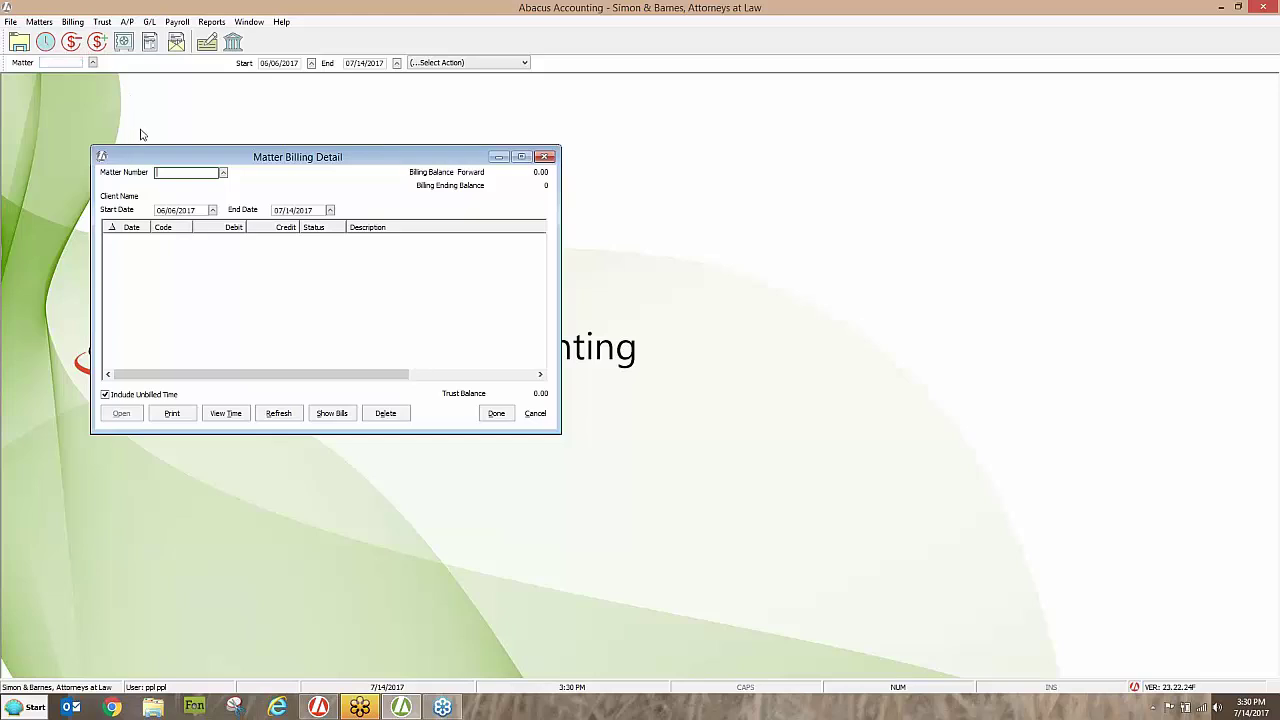
pyautogui.write('9029')
pyautogui.press('Tab')
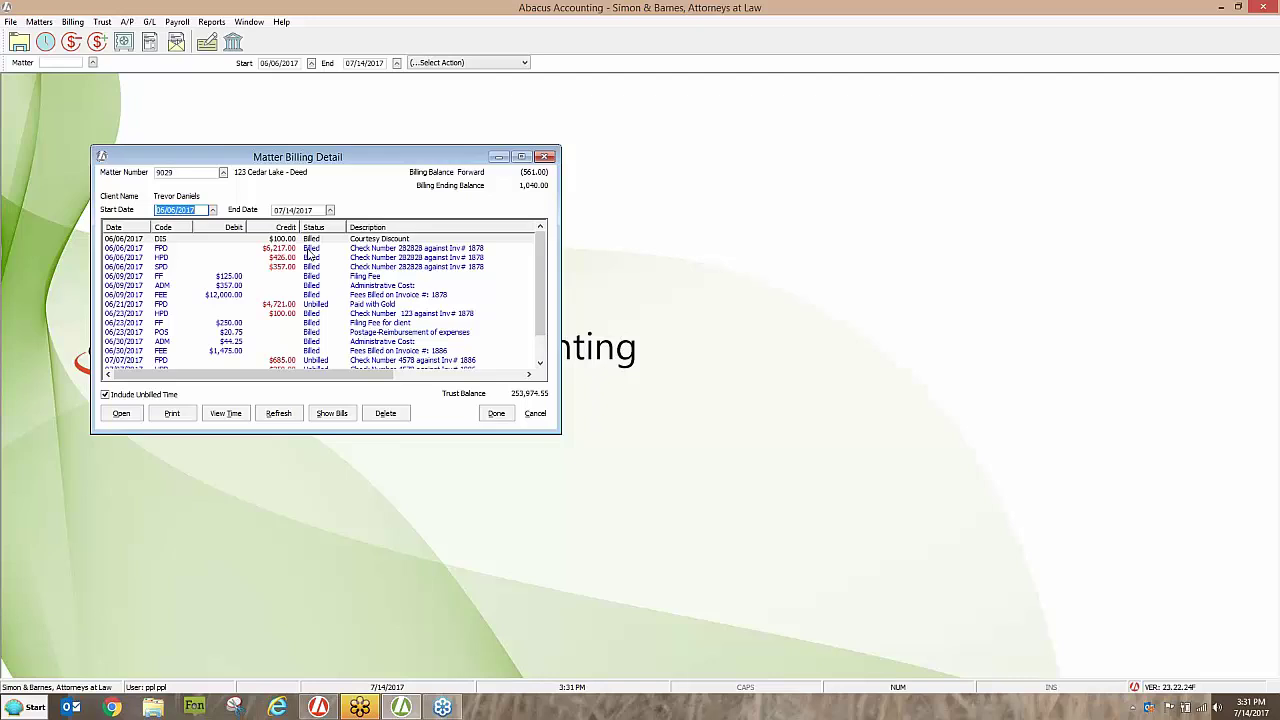
# Open Costs & Adjustments and place its window beside the Matter Billing Detail window.
pyautogui.click(72, 21)
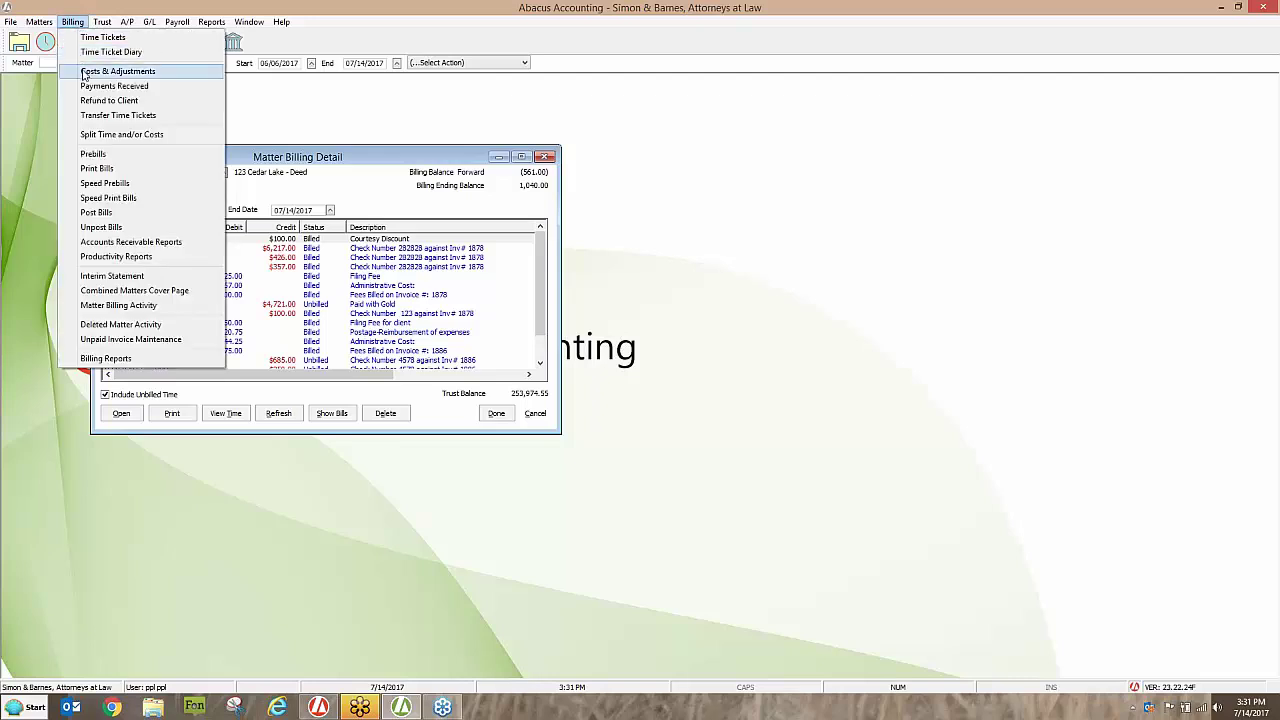
pyautogui.click(84, 75)
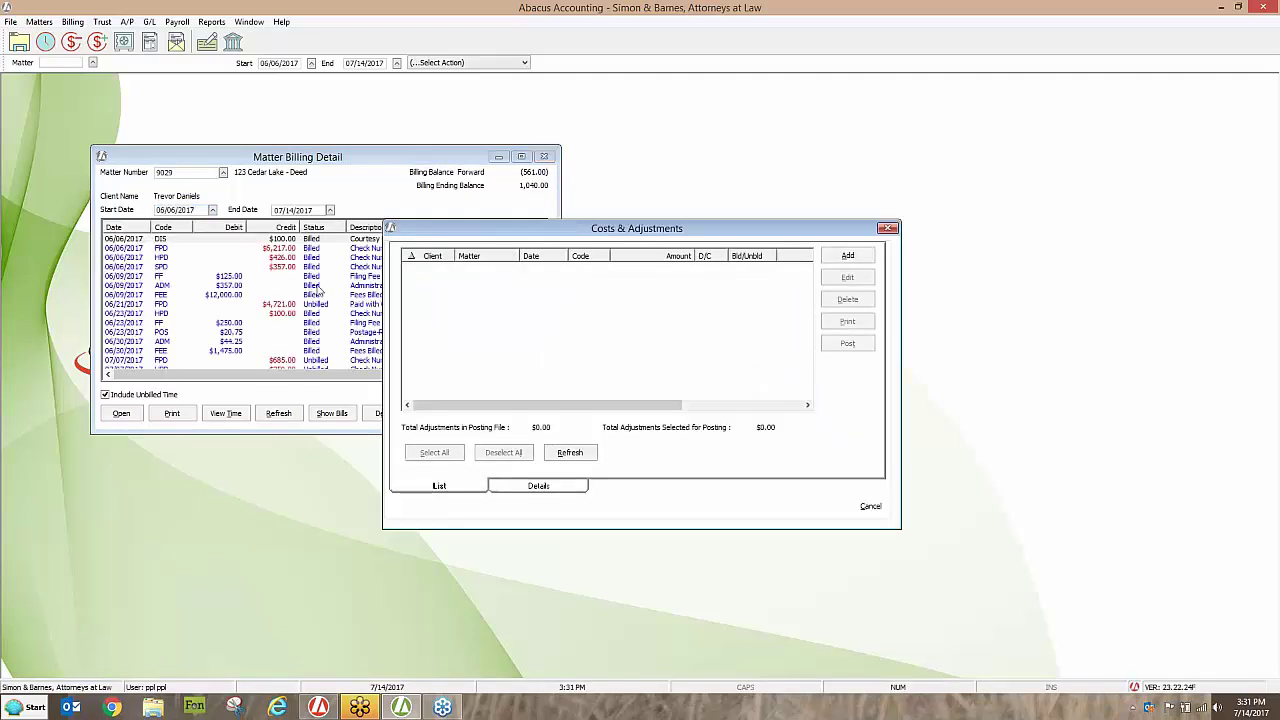
pyautogui.moveTo(573, 231); pyautogui.dragTo(743, 243)
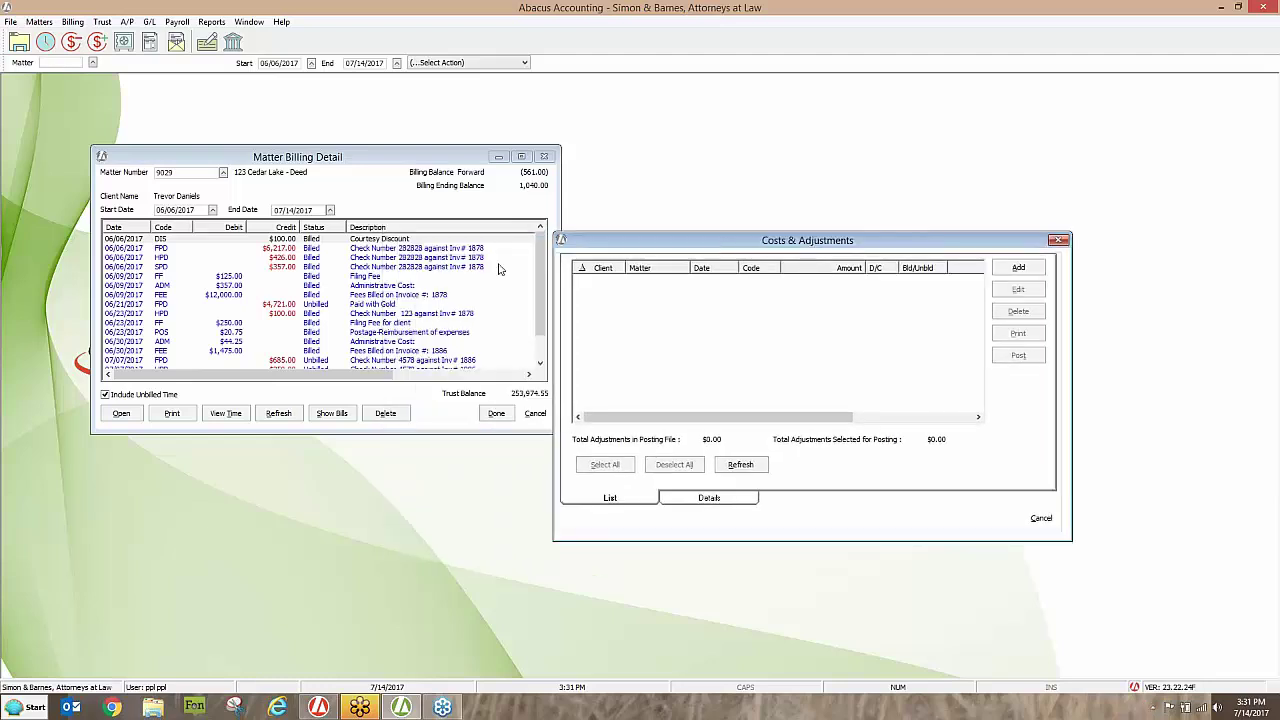
# Try to delete the billed filing fee dated 06/09/2017 from the billing detail of matter 9029.
pyautogui.click(230, 278)
pyautogui.click(384, 416)
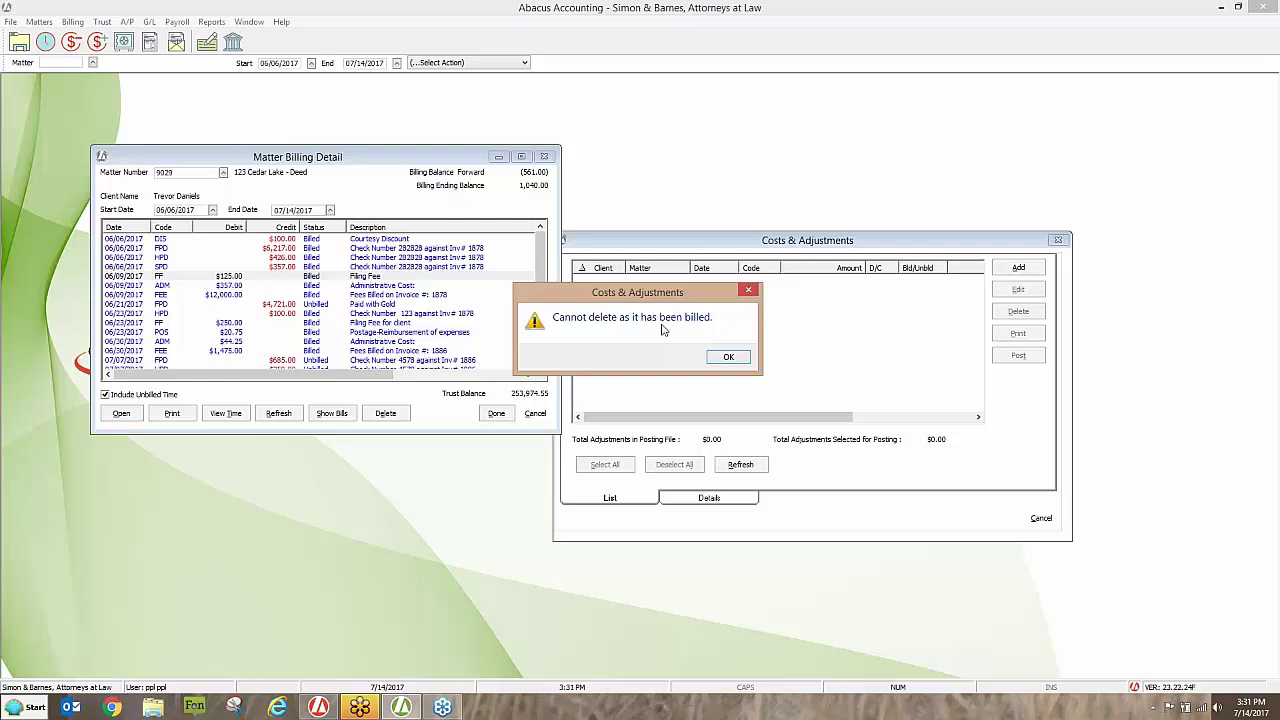
pyautogui.click(728, 357)
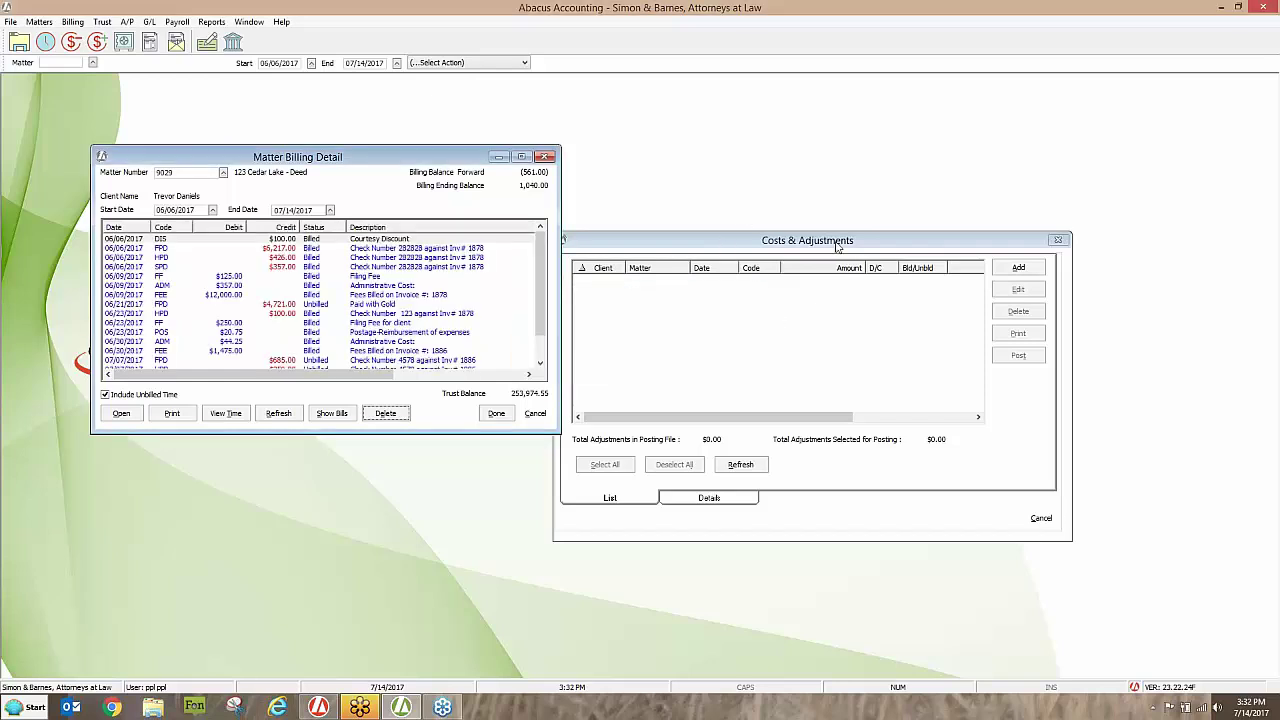
# Add a new adjustment dated 07/14/2017 for matter 9029 with the client expense code PHO.
pyautogui.click(1018, 267)
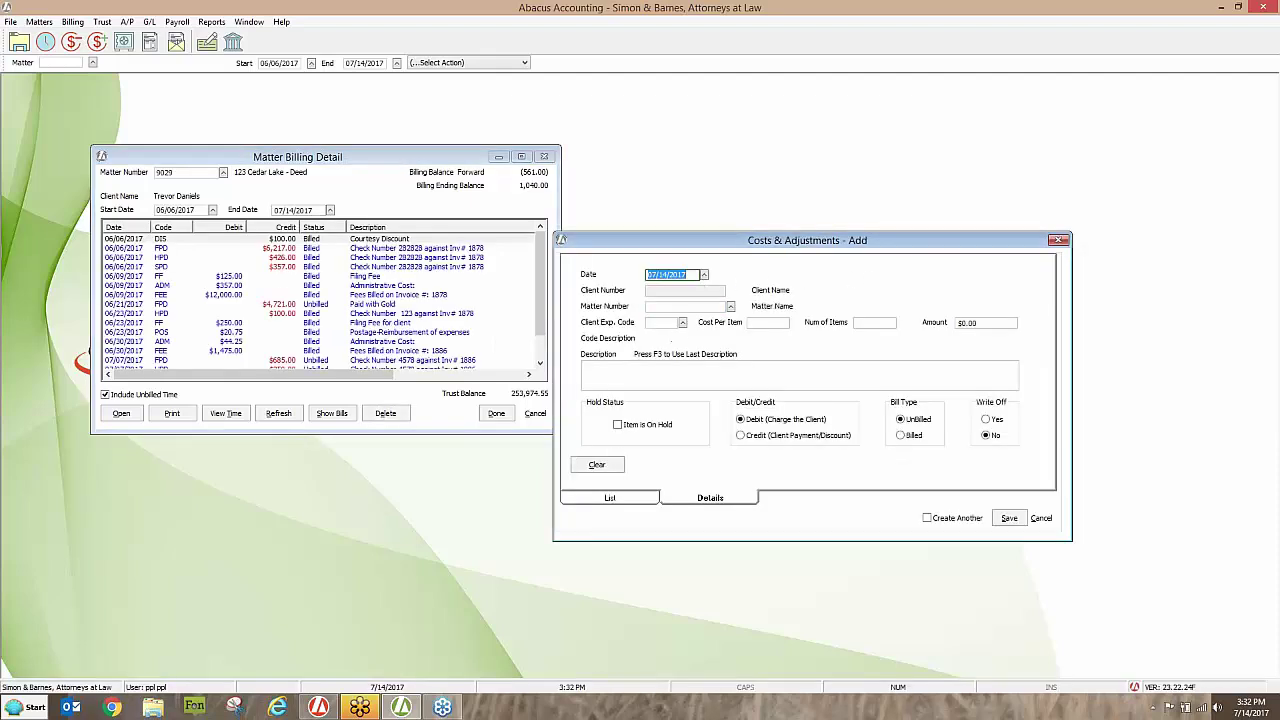
pyautogui.press('Tab')
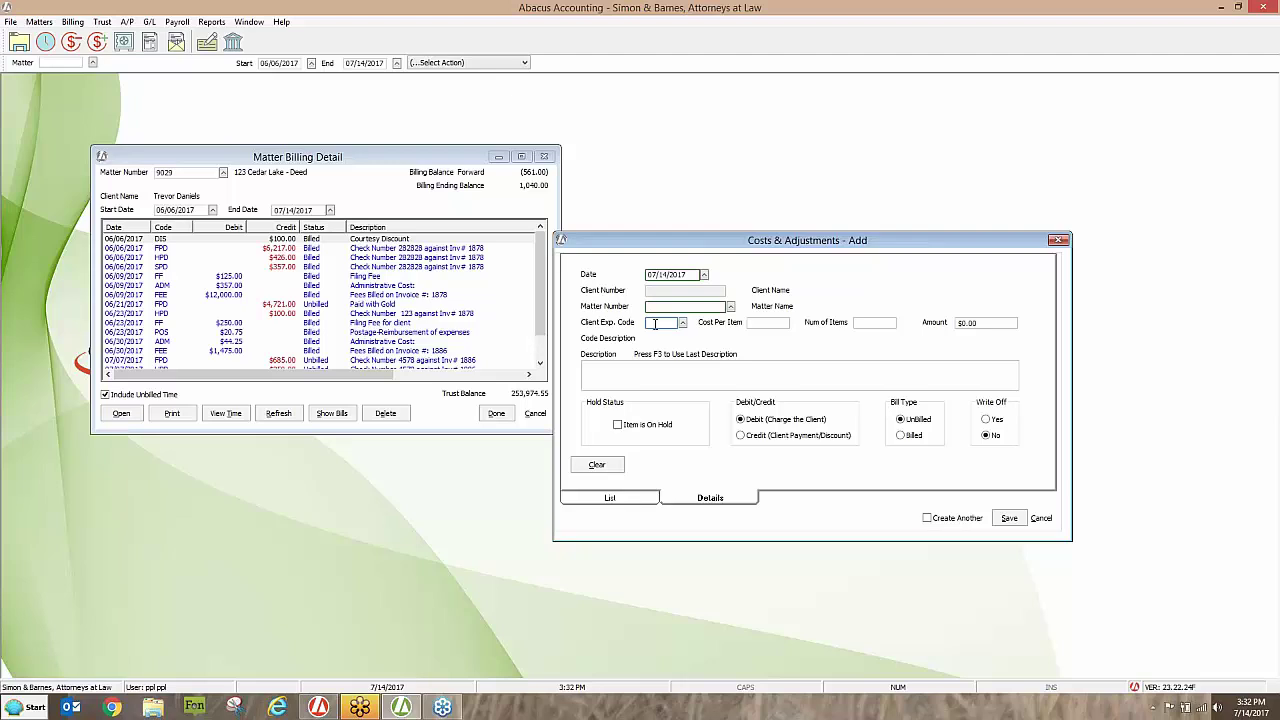
pyautogui.write('PHO')
pyautogui.press('BackSpace')
pyautogui.press('BackSpace')
pyautogui.press('BackSpace')
pyautogui.write('9029')
pyautogui.press('Tab')
pyautogui.write('PHO')
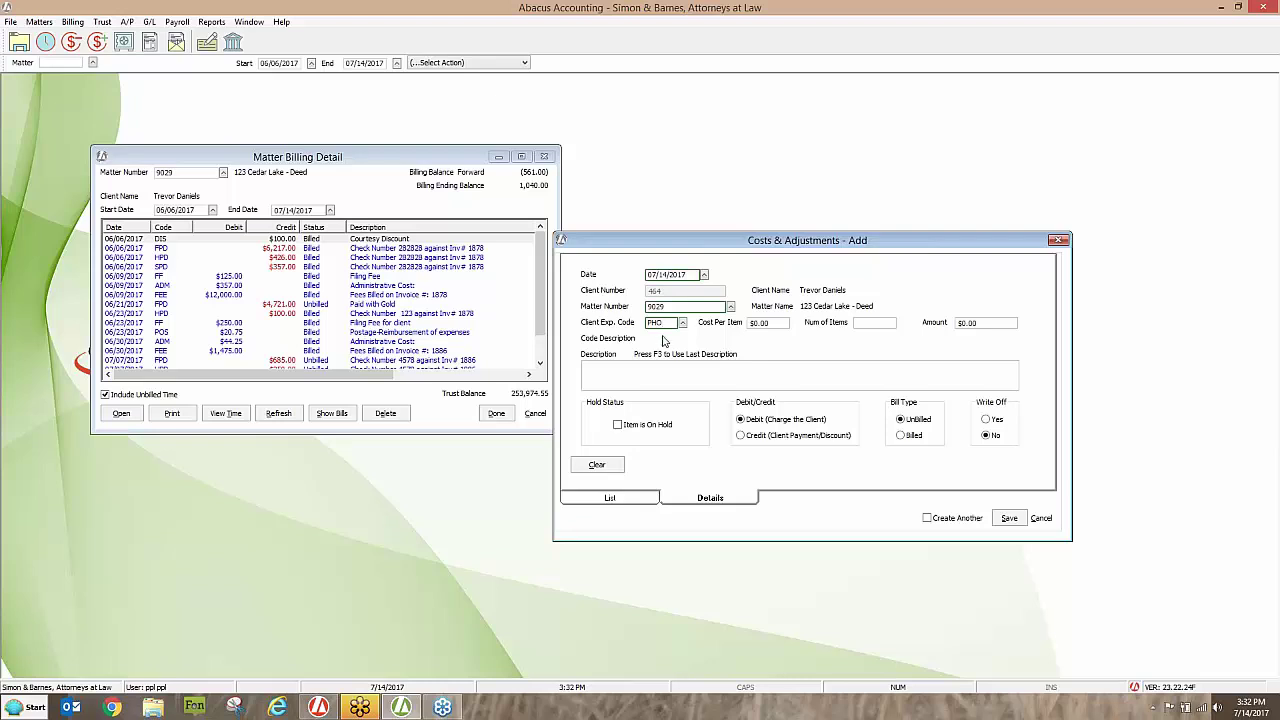
pyautogui.press('Tab')
# Set the photocopies adjustment's amount to $12.00, mark it as Credit (Client Payment/Discount), and save it.
pyautogui.click(983, 323)
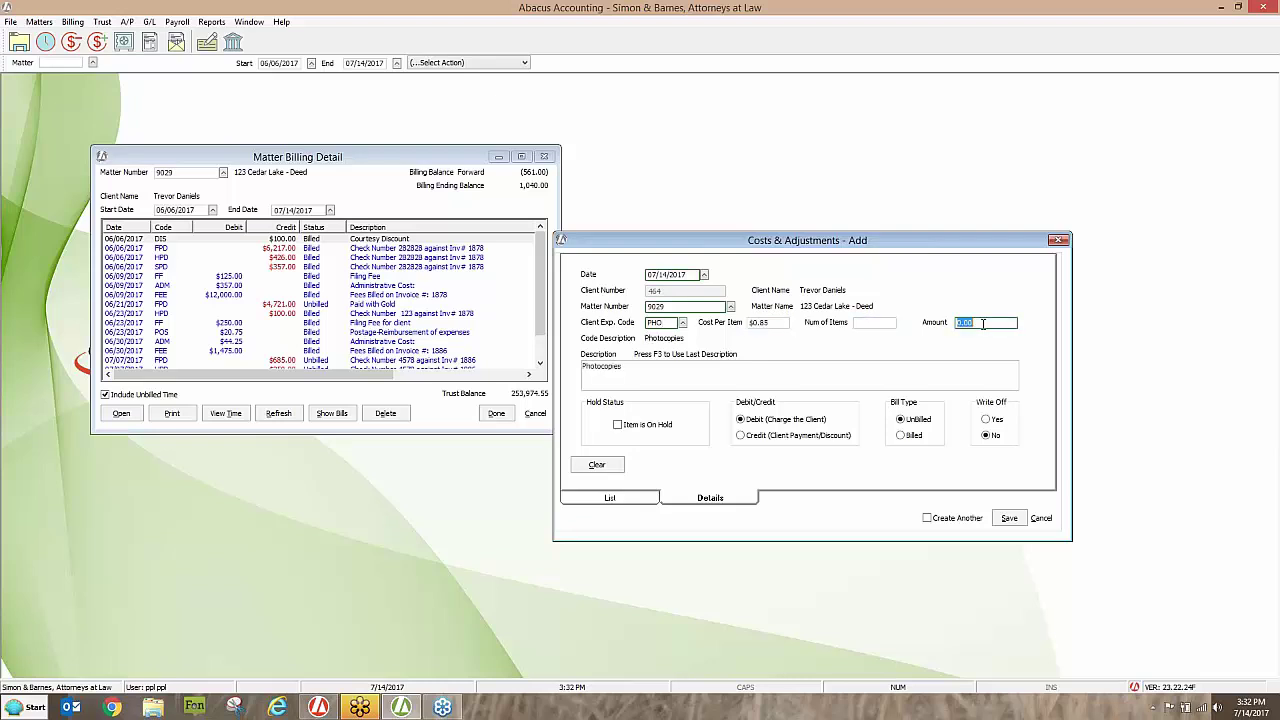
pyautogui.write('12.00')
pyautogui.click(740, 436)
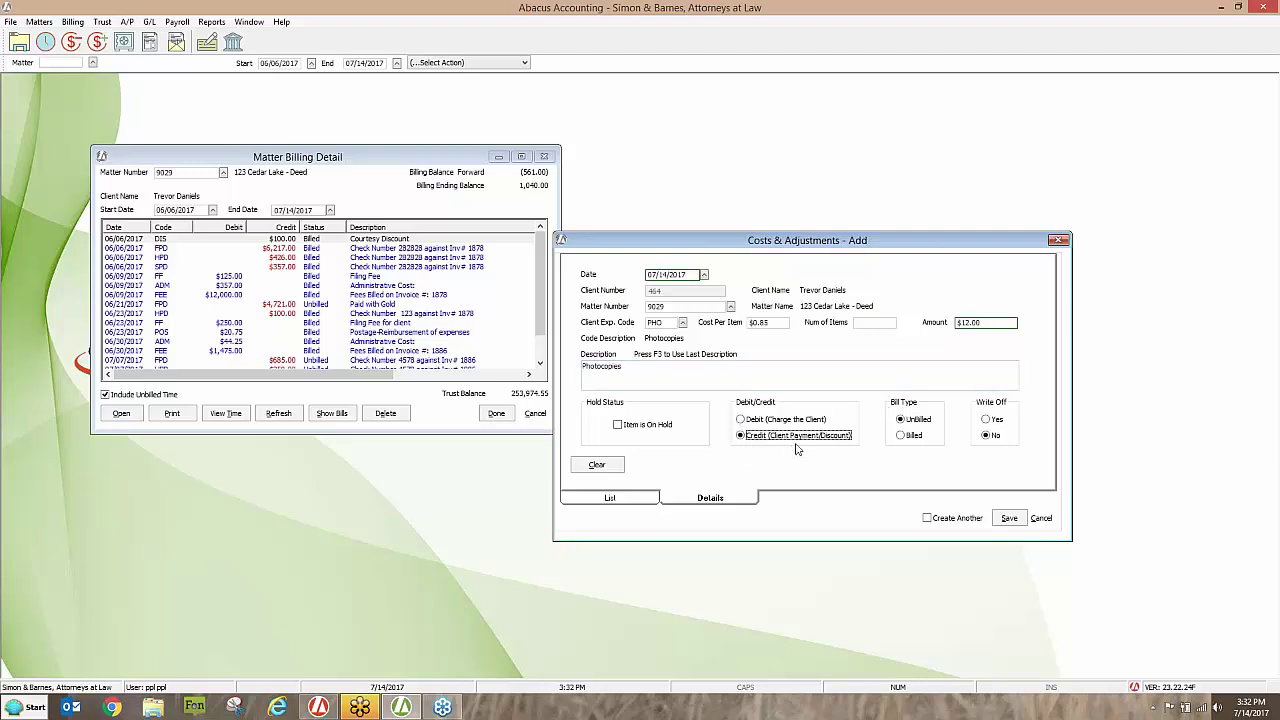
pyautogui.click(1010, 517)
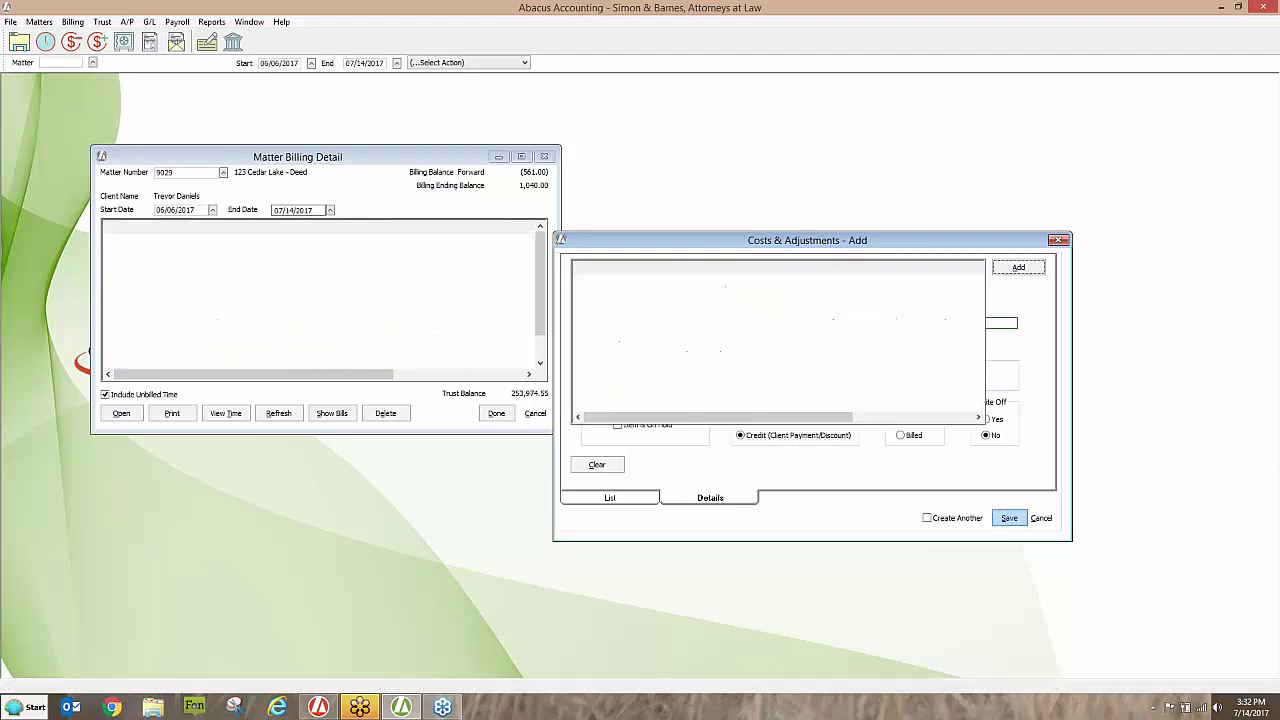
# Open the saved $12.00 photocopies credit to review its details, and close Costs & Adjustments without changing it.
pyautogui.click(830, 281)
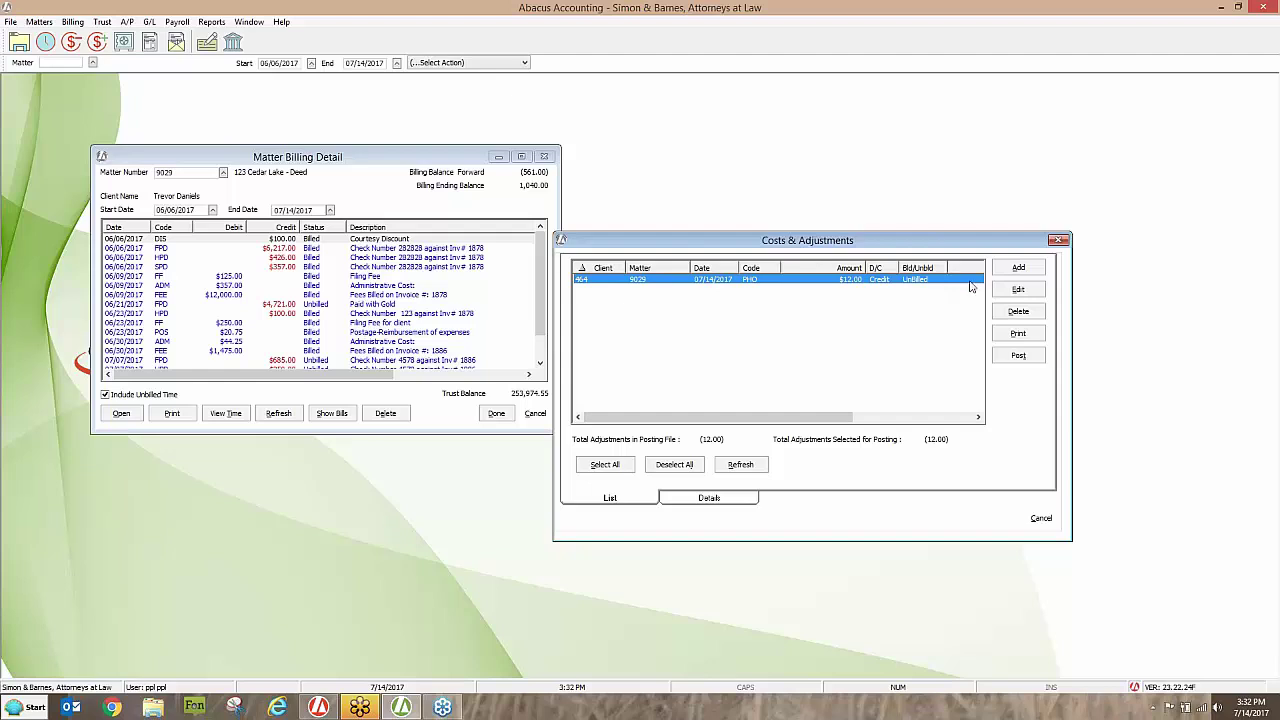
pyautogui.click(1018, 289)
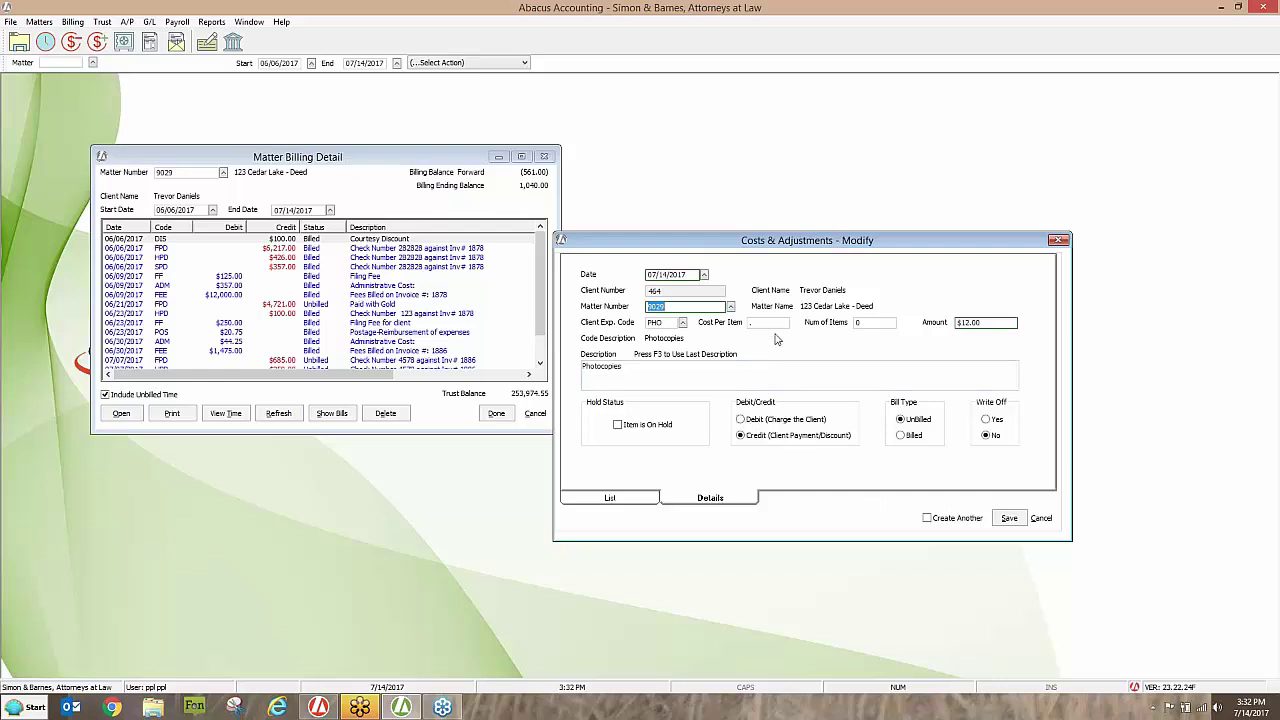
pyautogui.click(1057, 240)
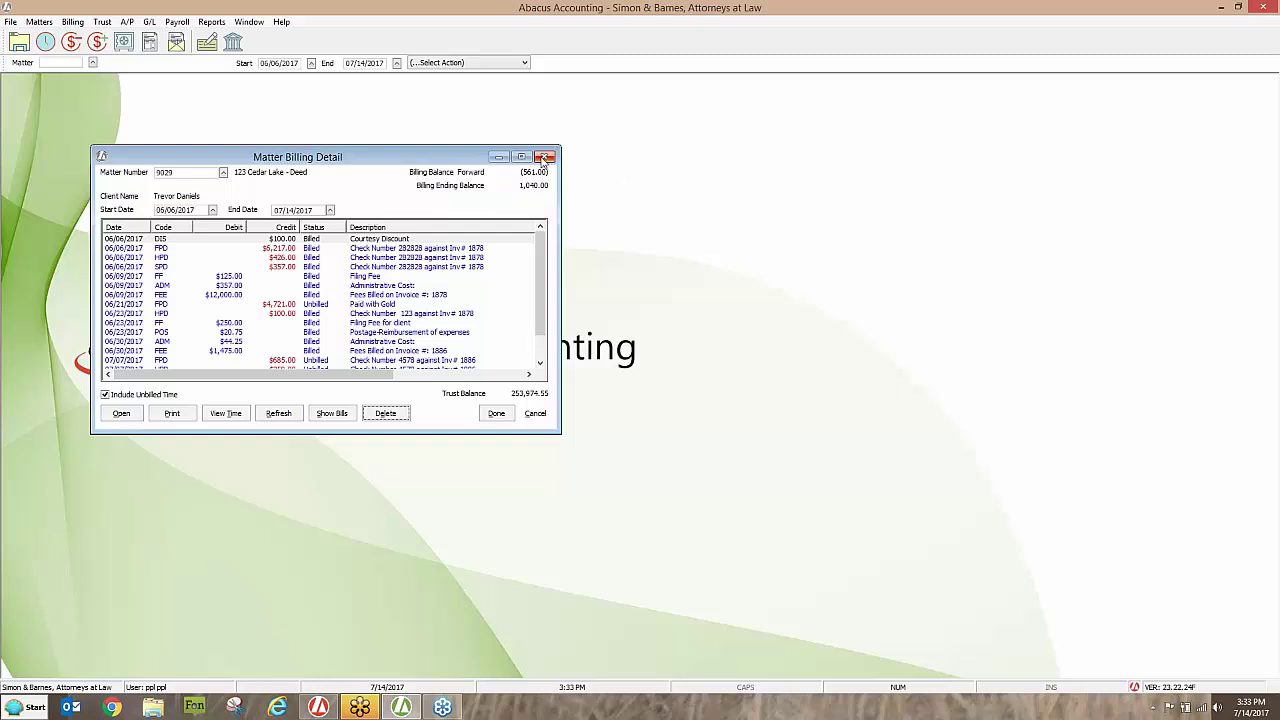